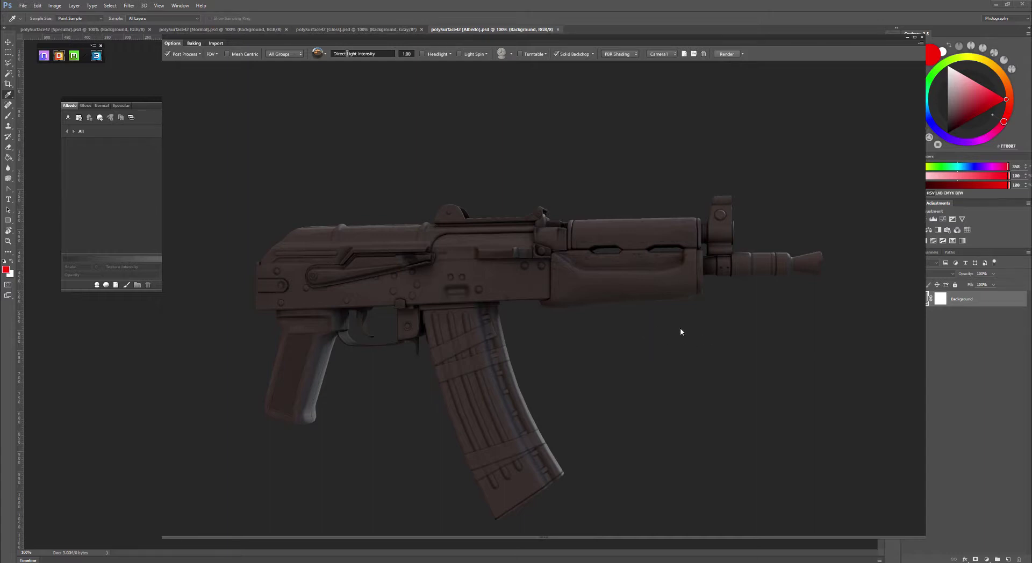
Shrink the floating 3D gun preview and move it and the layer stack window clear of the texture canvas.
{"action": "left_click_drag", "start_coordinate": [680, 332], "coordinate": [689, 372]}
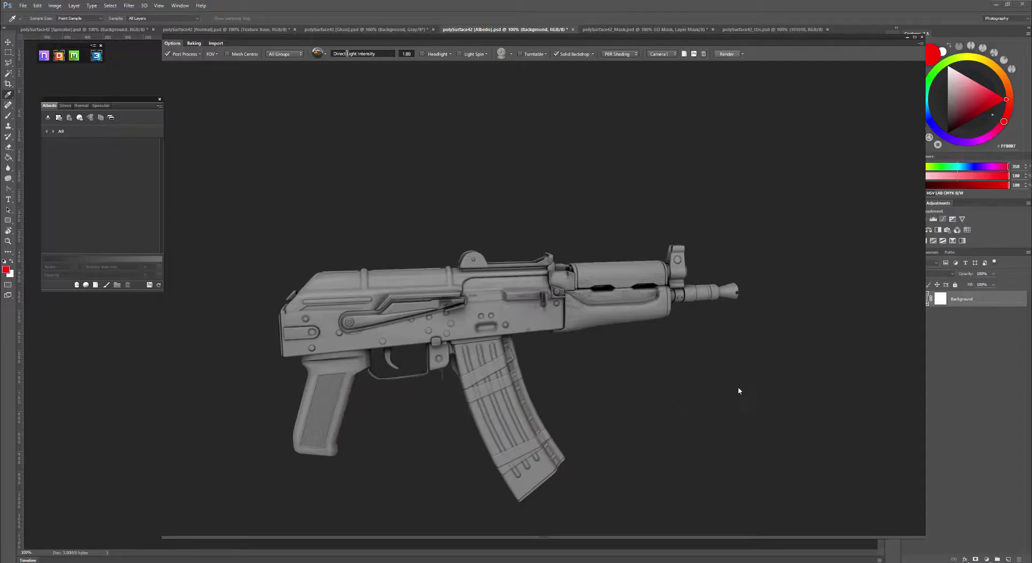
{"action": "scroll", "coordinate": [672, 365], "scroll_direction": "down", "scroll_amount": 3}
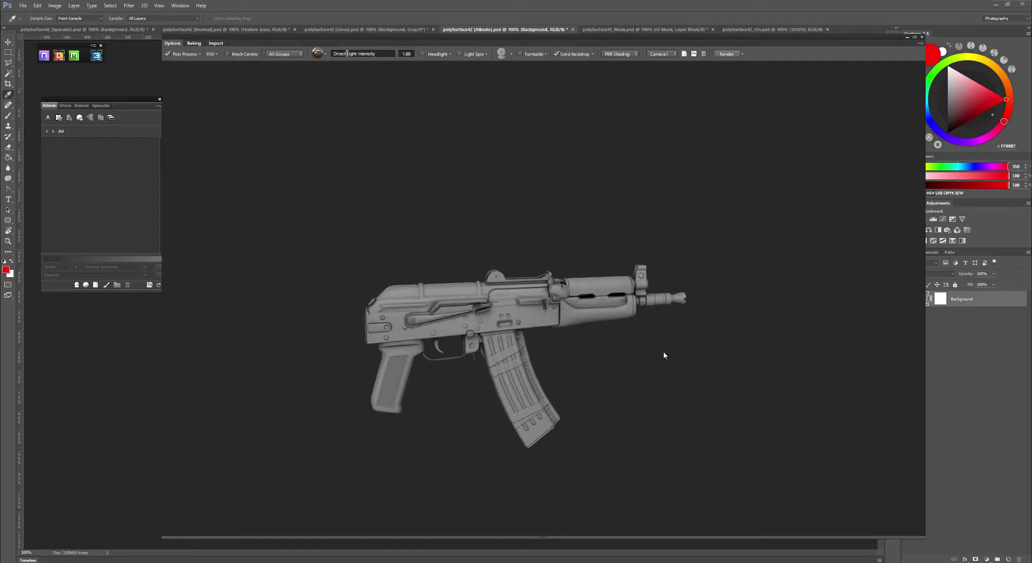
{"action": "left_click_drag", "start_coordinate": [534, 367], "coordinate": [716, 422]}
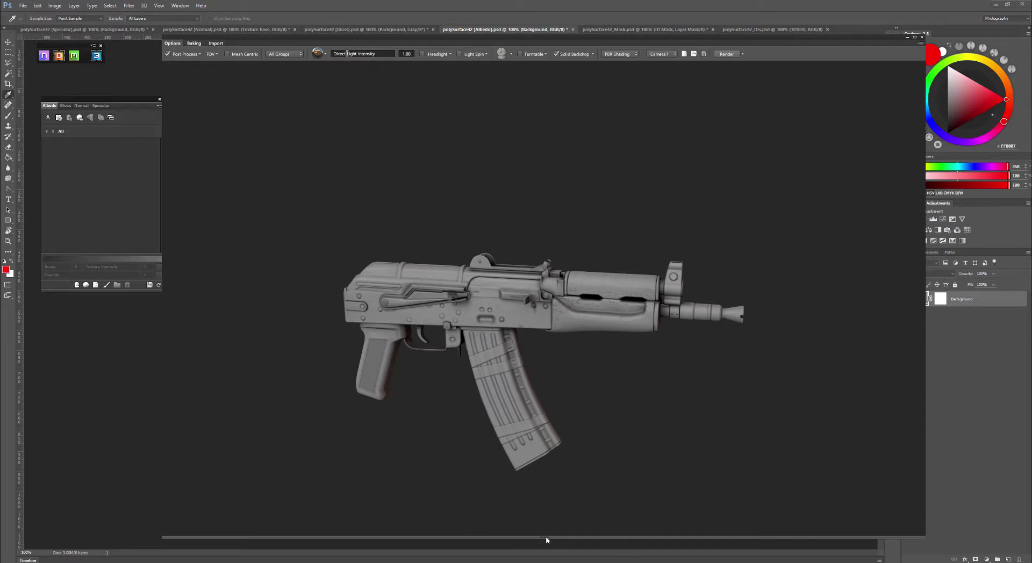
{"action": "left_click", "coordinate": [914, 37]}
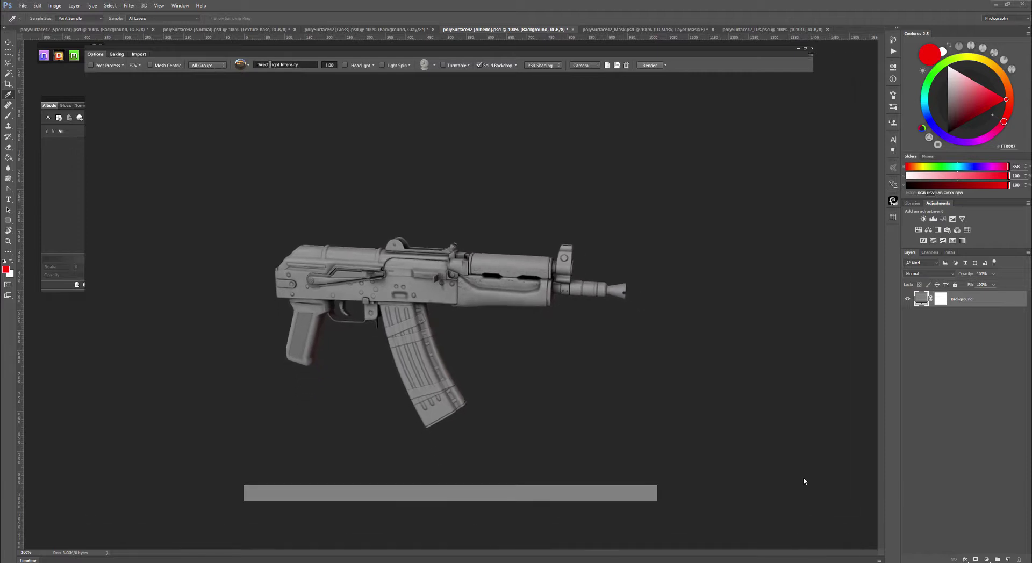
{"action": "left_click_drag", "start_coordinate": [803, 477], "coordinate": [438, 367]}
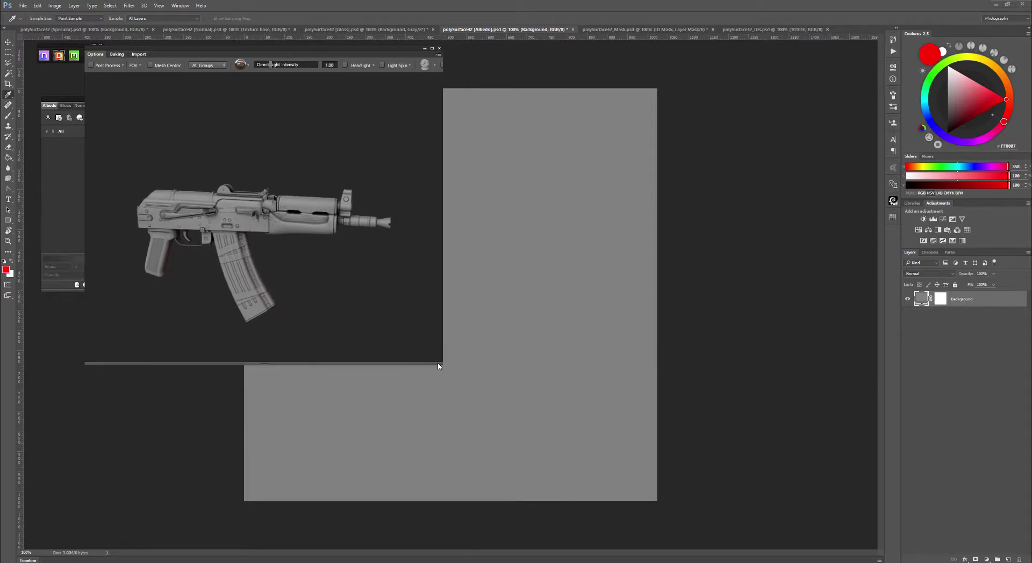
{"action": "left_click_drag", "start_coordinate": [280, 46], "coordinate": [914, 1]}
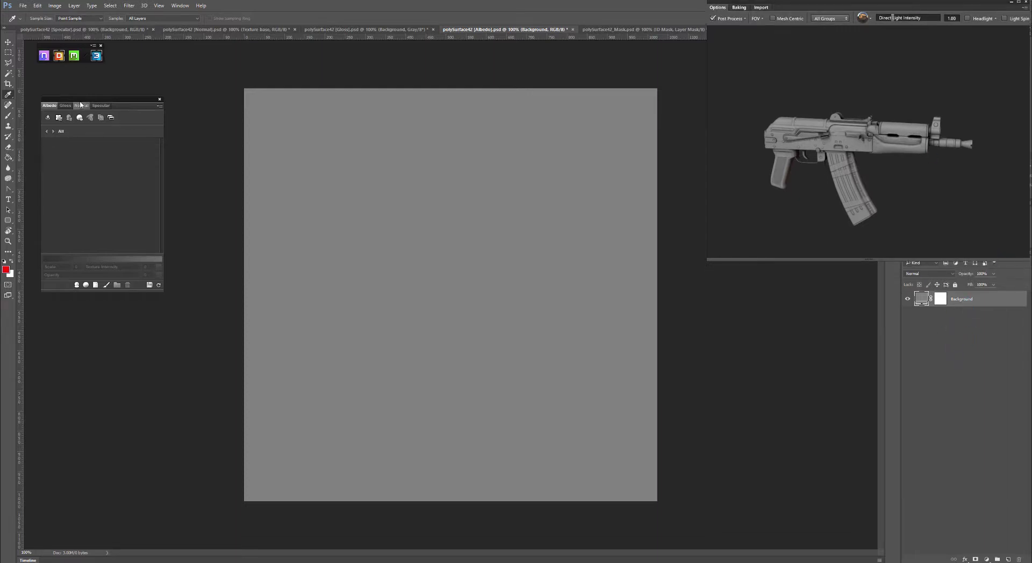
{"action": "mouse_move", "coordinate": [81, 99]}
{"action": "left_mouse_down"}
{"action": "mouse_move", "coordinate": [115, 92]}
{"action": "mouse_move", "coordinate": [99, 94]}
{"action": "left_mouse_up"}
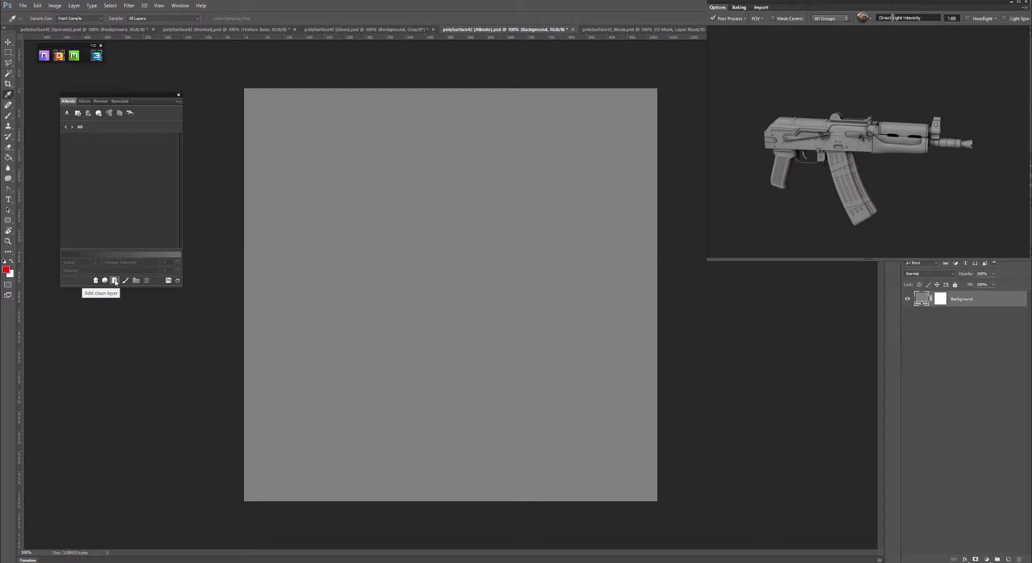
Add a clean layer and set its albedo fill colour to a dark teal blue.
{"action": "left_click", "coordinate": [115, 280]}
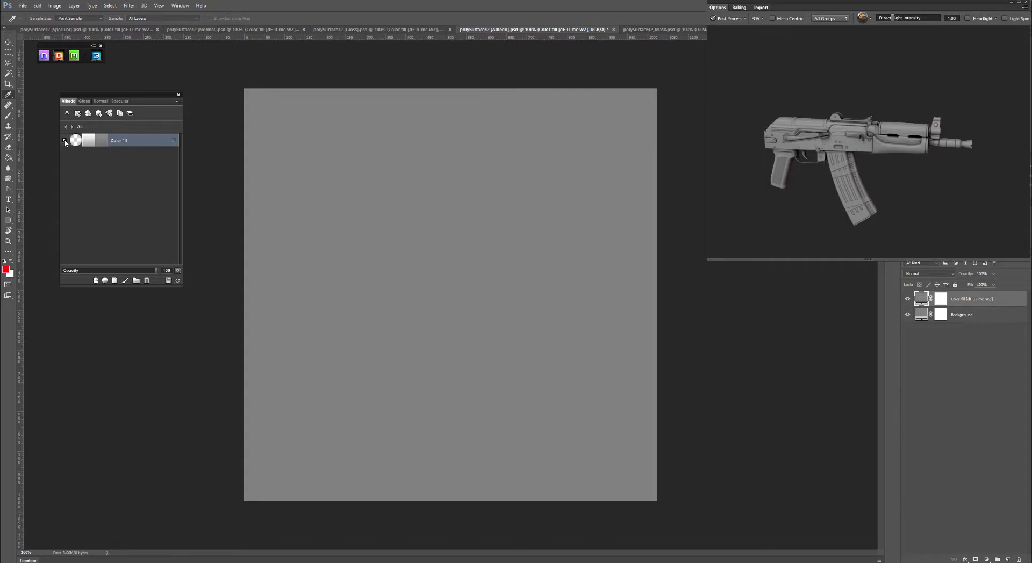
{"action": "left_click", "coordinate": [64, 141]}
{"action": "left_click", "coordinate": [104, 142]}
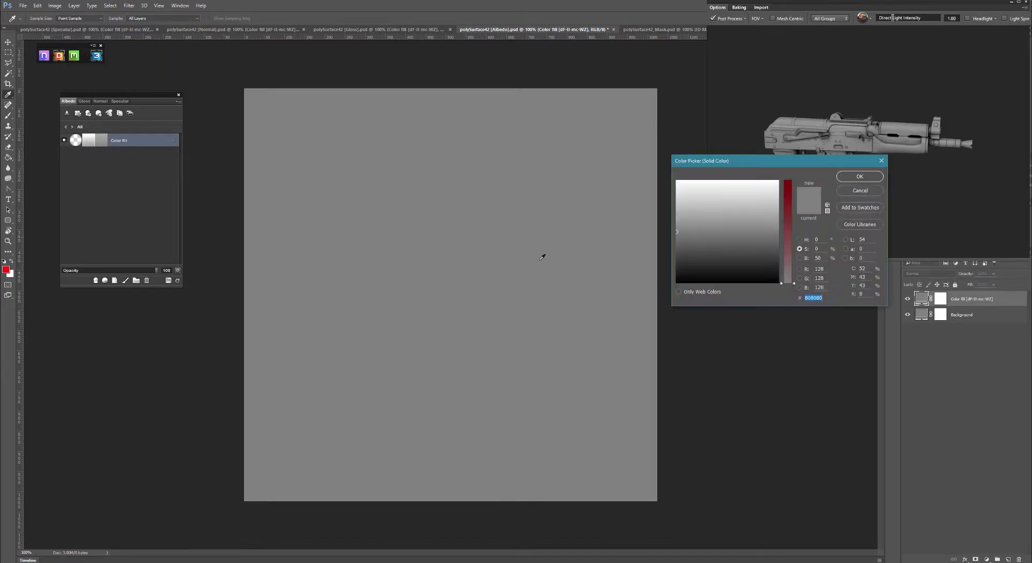
{"action": "type", "text": "801e1e"}
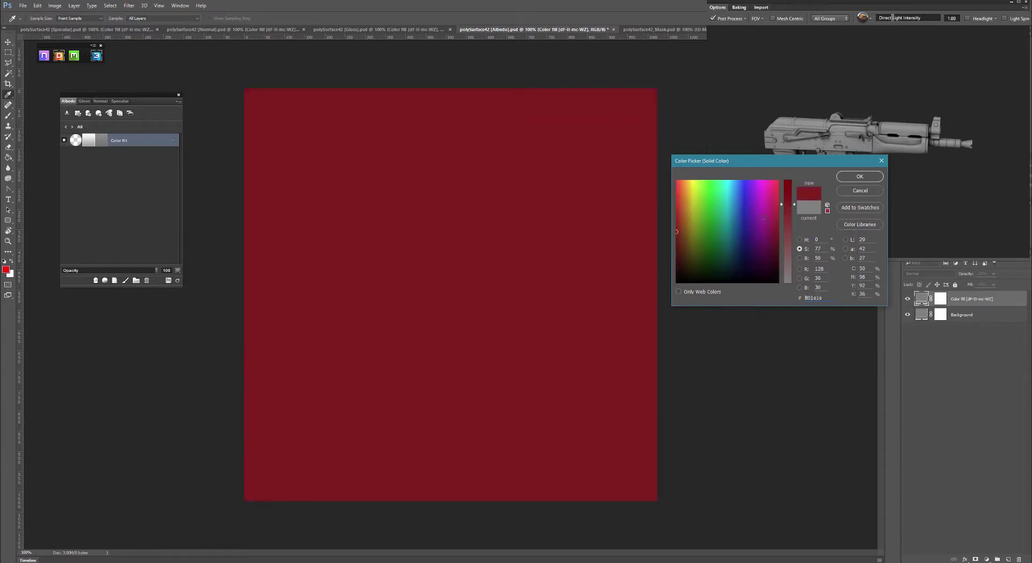
{"action": "left_click", "coordinate": [727, 223]}
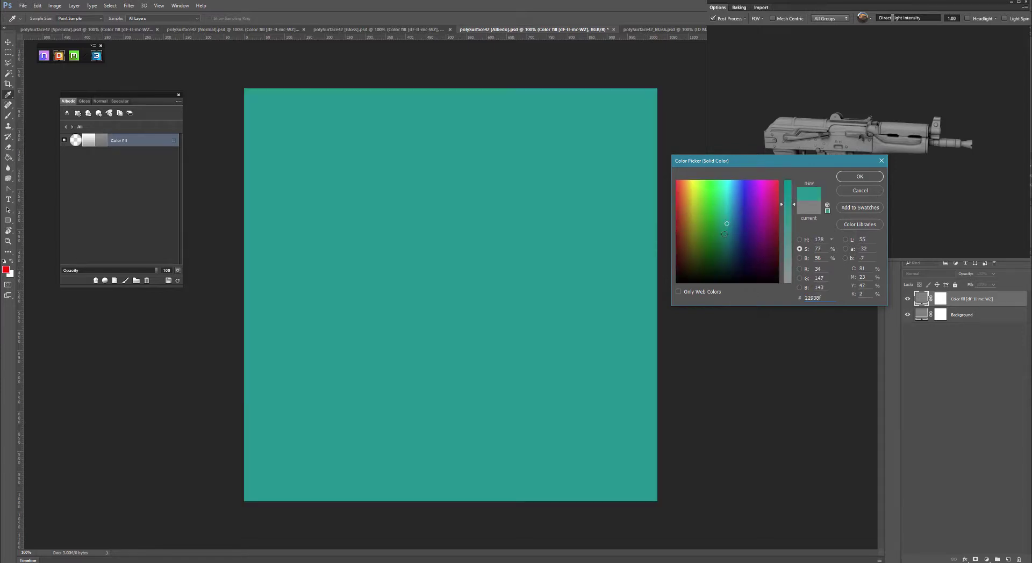
{"action": "left_click_drag", "start_coordinate": [725, 234], "coordinate": [733, 239]}
{"action": "left_click", "coordinate": [862, 180]}
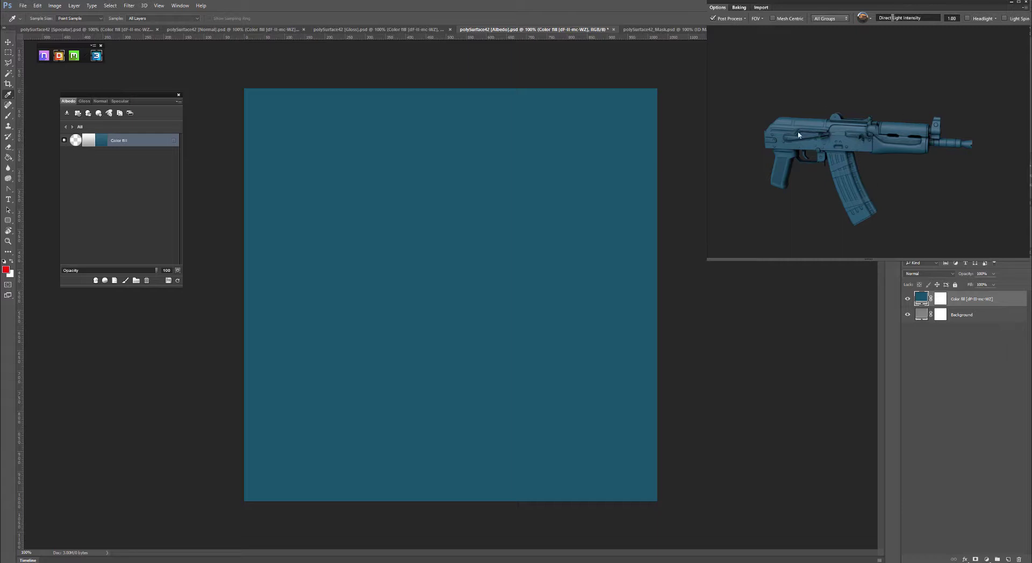
Open the colour fill layer's mask in the Dynamask Editor in full shaded mode, with the advanced settings hidden.
{"action": "left_click", "coordinate": [93, 143]}
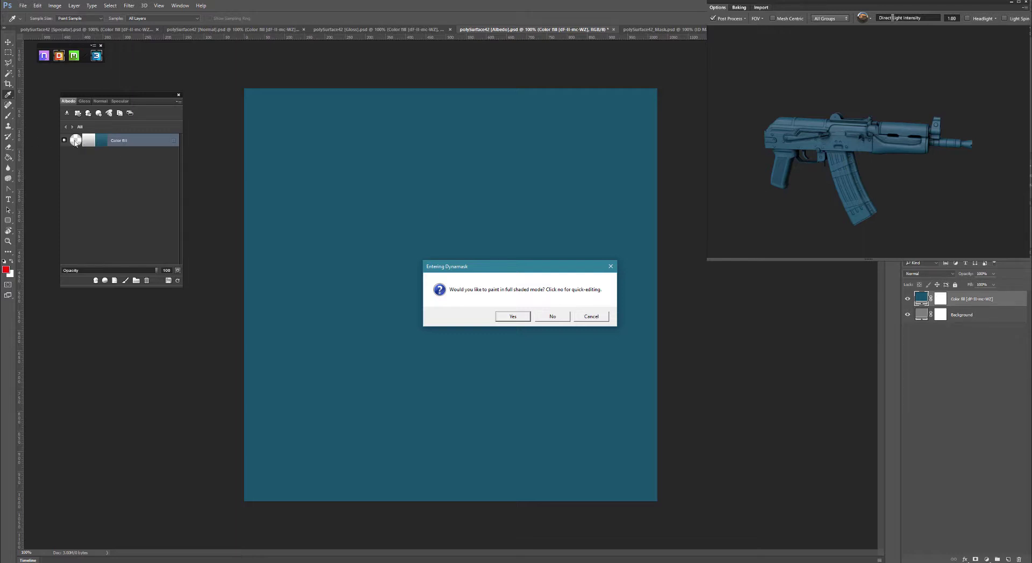
{"action": "left_click_drag", "start_coordinate": [520, 269], "coordinate": [533, 256]}
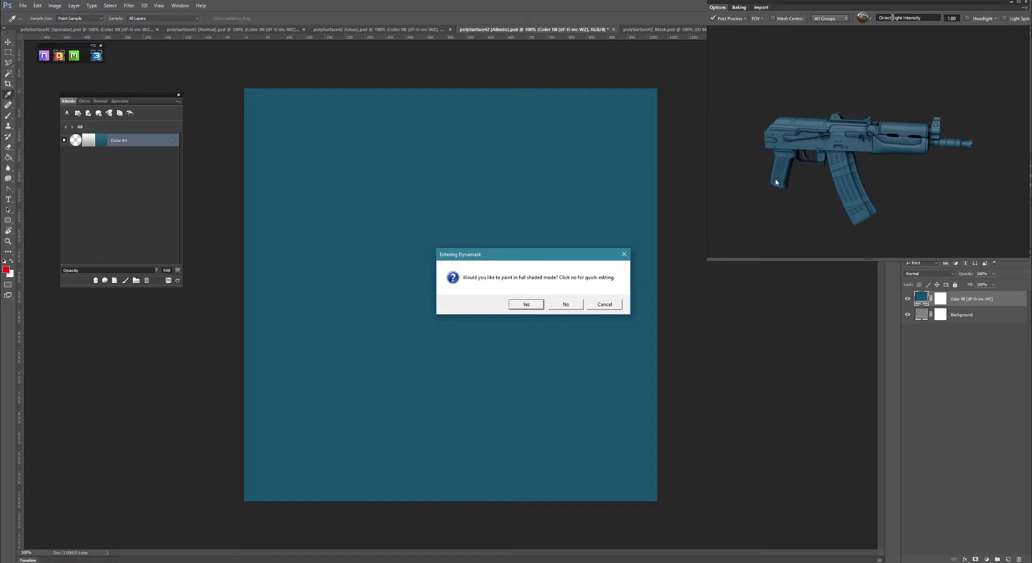
{"action": "left_click", "coordinate": [526, 308]}
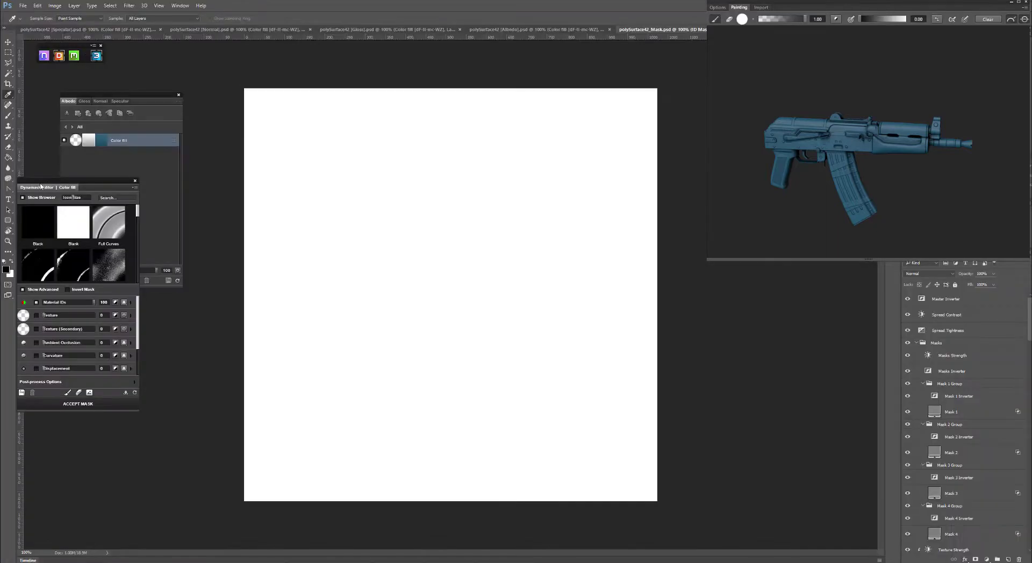
{"action": "left_click_drag", "start_coordinate": [40, 185], "coordinate": [106, 164]}
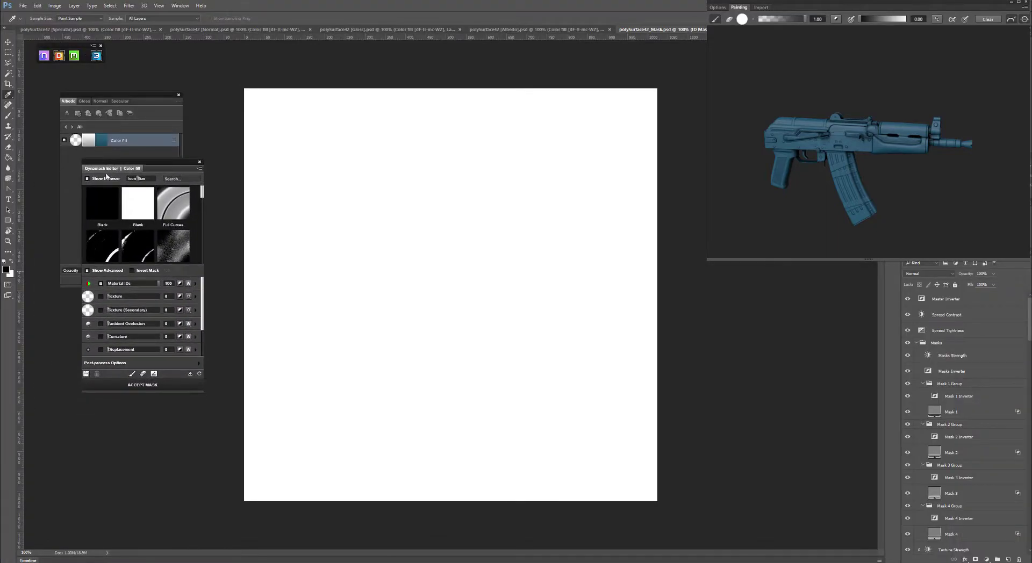
{"action": "left_click", "coordinate": [105, 272]}
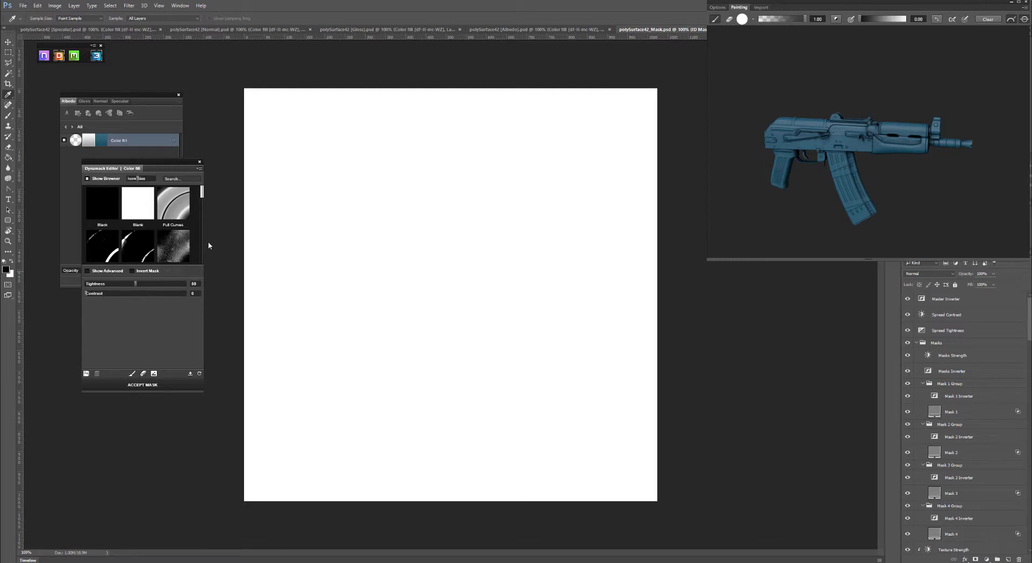
Apply the Light Edge Scratches preset to the colour fill layer's mask and inspect it on the gun.
{"action": "scroll", "coordinate": [173, 226], "scroll_direction": "down", "scroll_amount": 2}
{"action": "scroll", "coordinate": [173, 229], "scroll_direction": "down", "scroll_amount": 5}
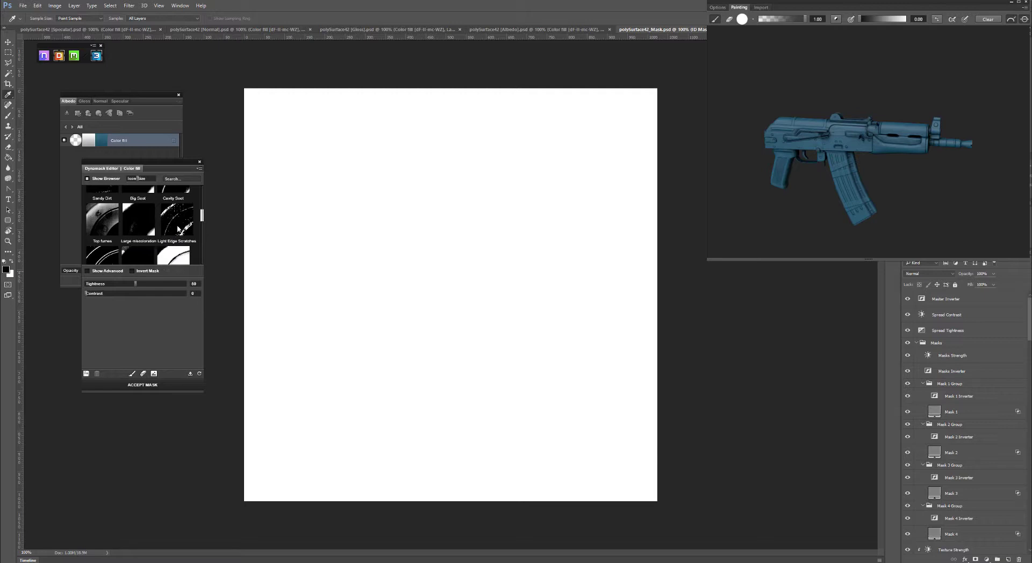
{"action": "left_click", "coordinate": [162, 227]}
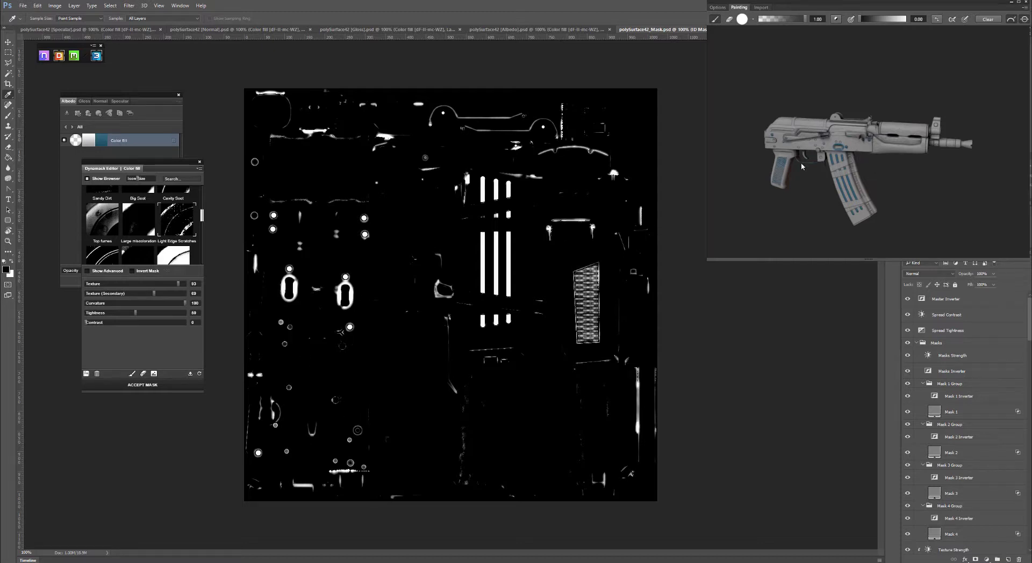
{"action": "scroll", "coordinate": [834, 196], "scroll_direction": "up", "scroll_amount": 6}
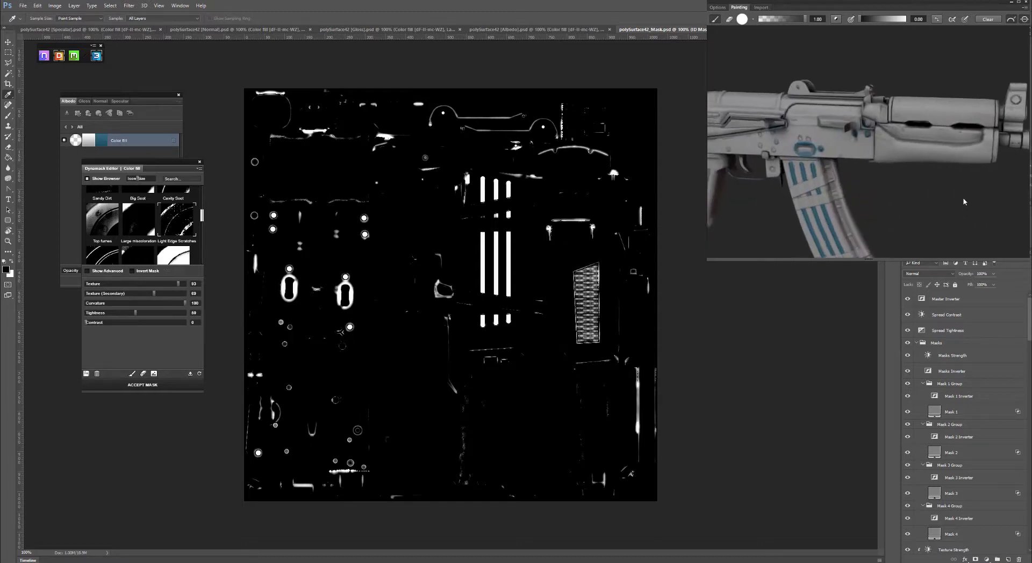
{"action": "left_click_drag", "start_coordinate": [895, 221], "coordinate": [914, 210]}
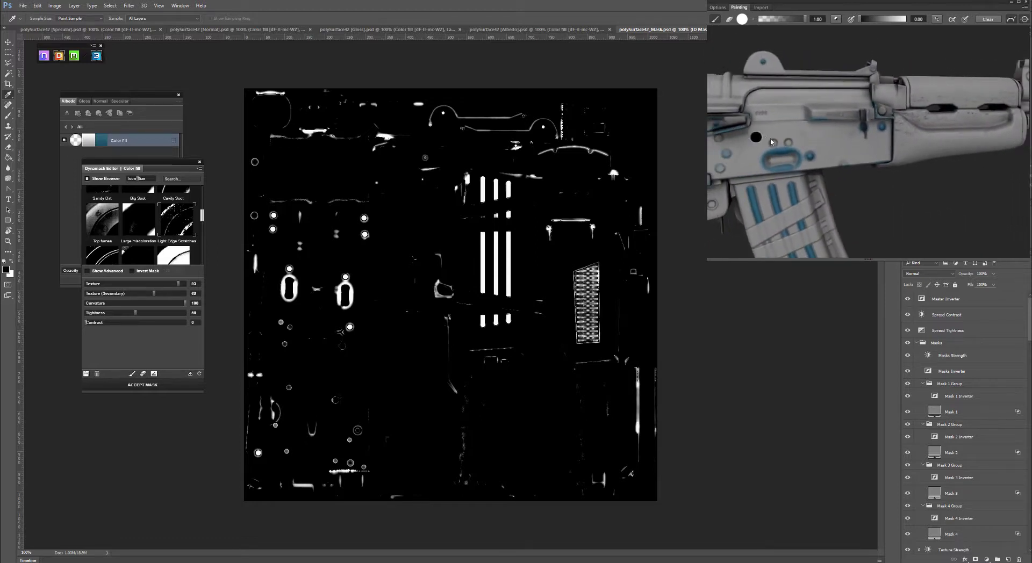
{"action": "left_click_drag", "start_coordinate": [783, 192], "coordinate": [905, 152]}
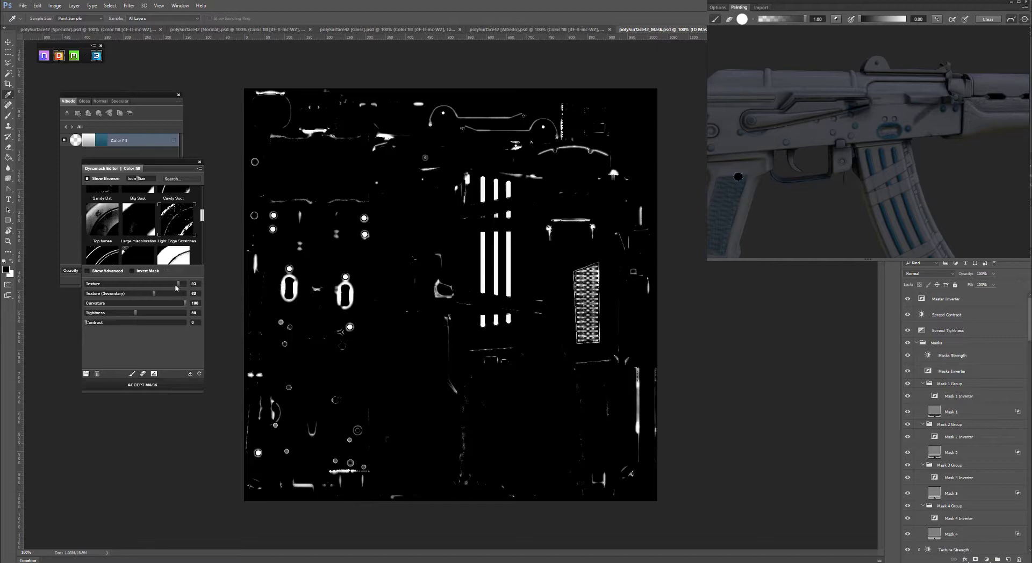
Invert the edge scratch mask and accept it, then check the layer mask on its own in the albedo document.
{"action": "left_click", "coordinate": [141, 271]}
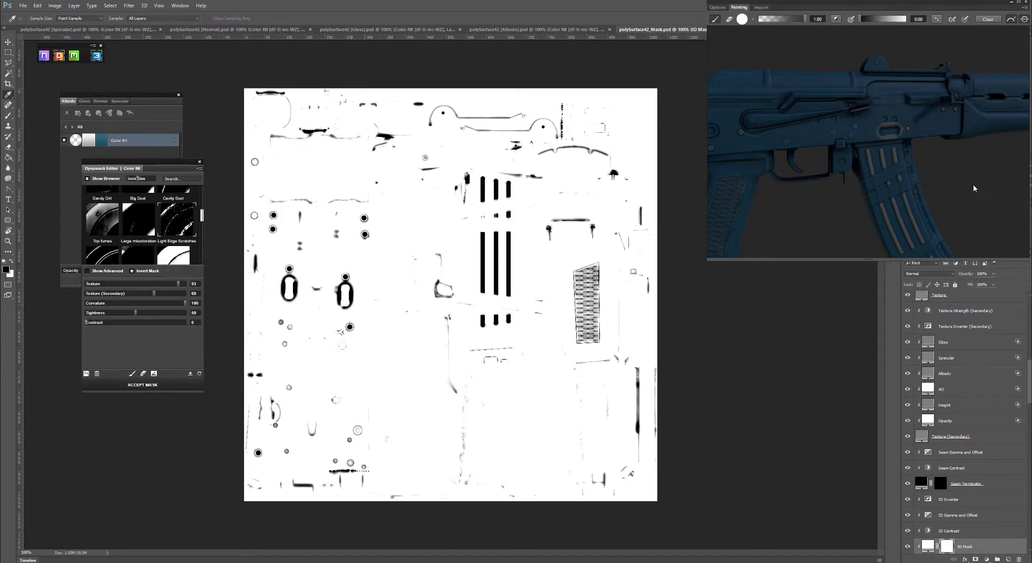
{"action": "left_click_drag", "start_coordinate": [974, 188], "coordinate": [929, 176]}
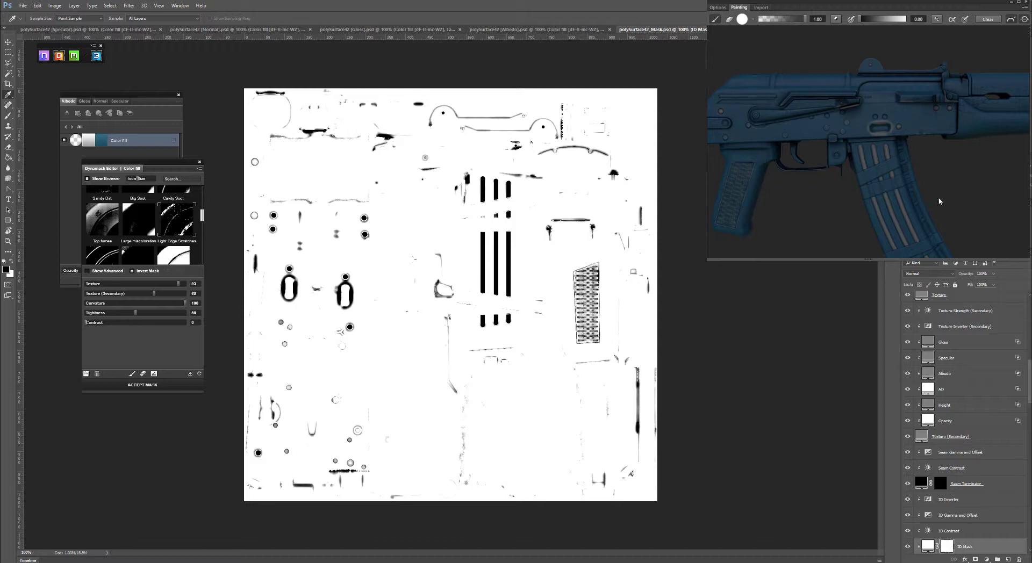
{"action": "scroll", "coordinate": [830, 206], "scroll_direction": "down", "scroll_amount": 2}
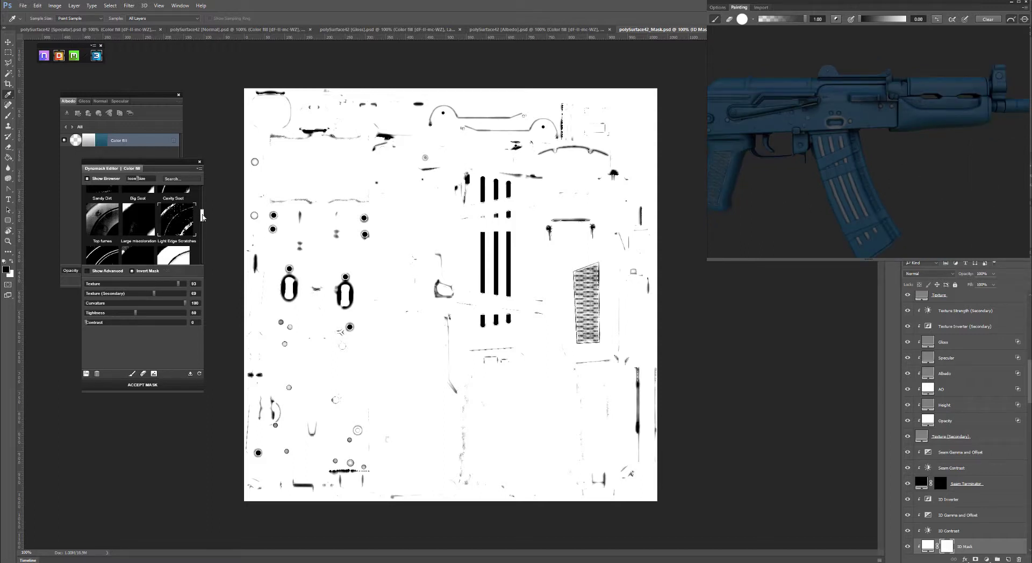
{"action": "left_click_drag", "start_coordinate": [203, 215], "coordinate": [196, 232]}
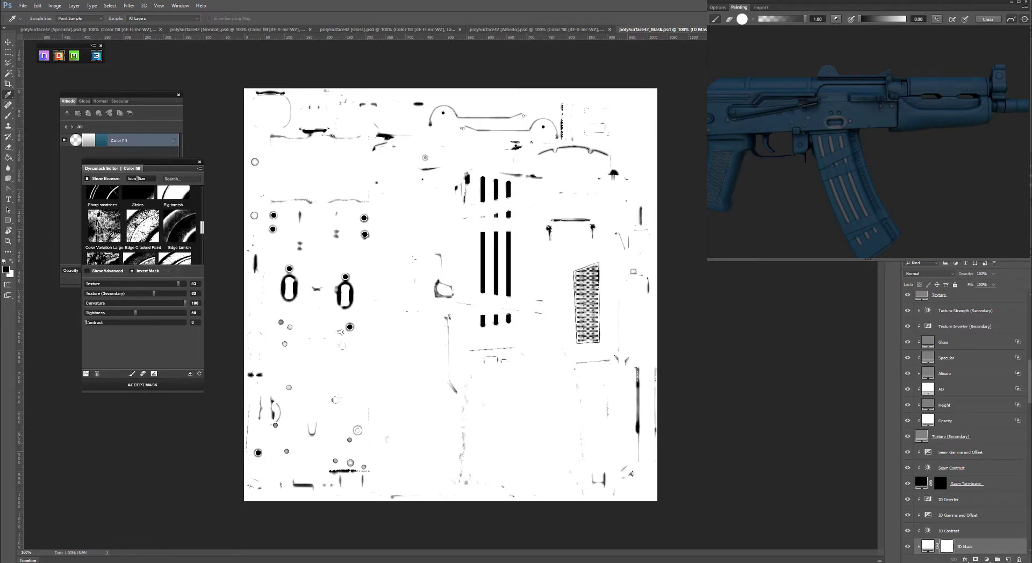
{"action": "left_click", "coordinate": [154, 385]}
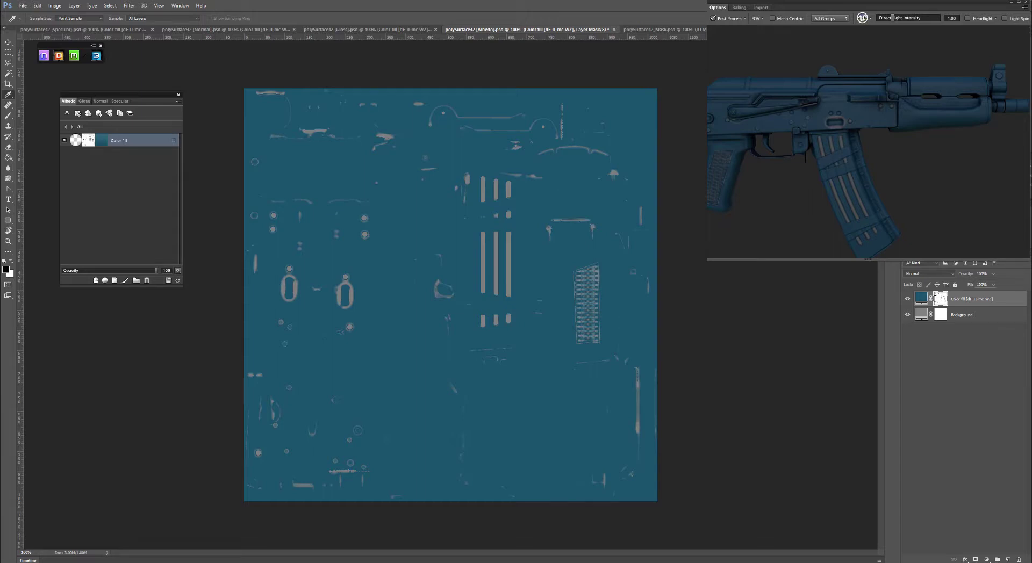
{"action": "left_click", "coordinate": [939, 301], "text": "alt"}
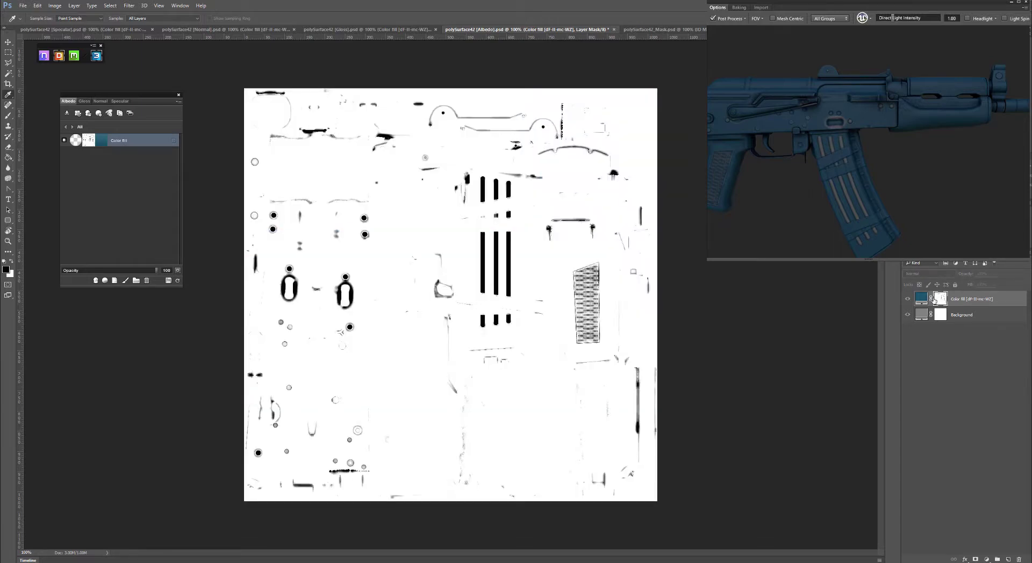
{"action": "left_click", "coordinate": [939, 299], "text": "alt"}
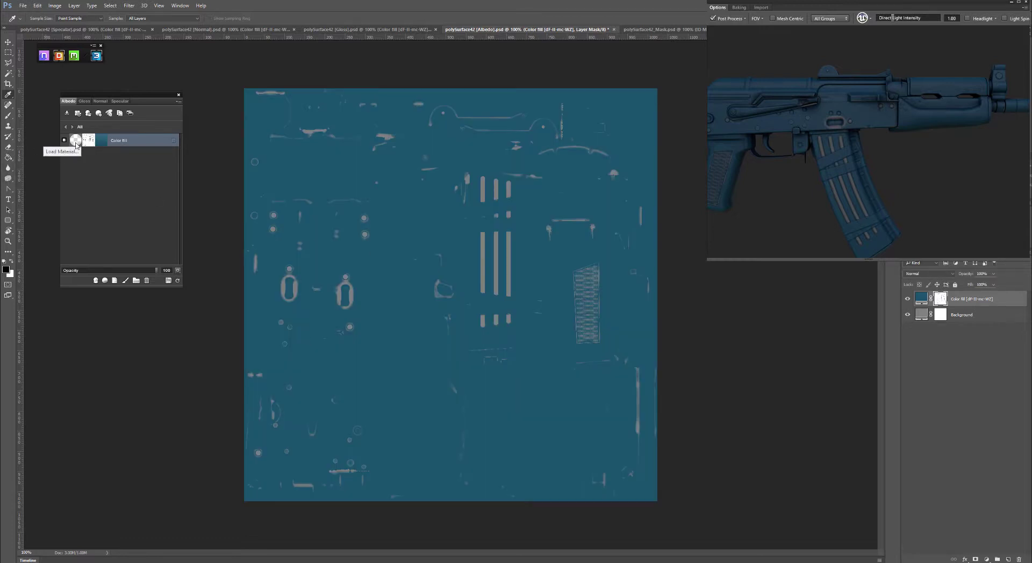
Switch the colour fill layer's material to Steel - Dirty from the basic metal materials and inspect it on the gun.
{"action": "left_click", "coordinate": [79, 143]}
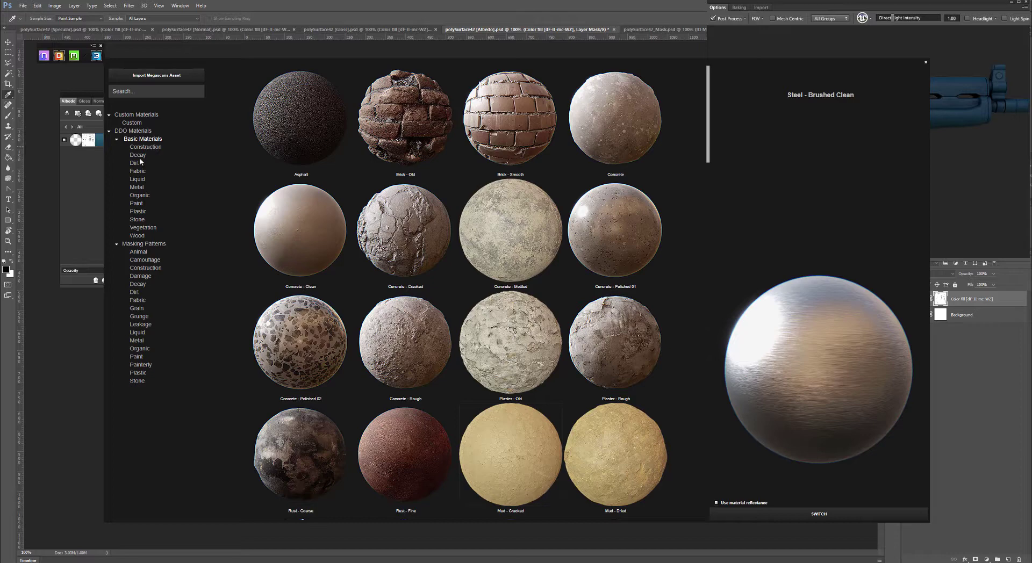
{"action": "left_click", "coordinate": [140, 188]}
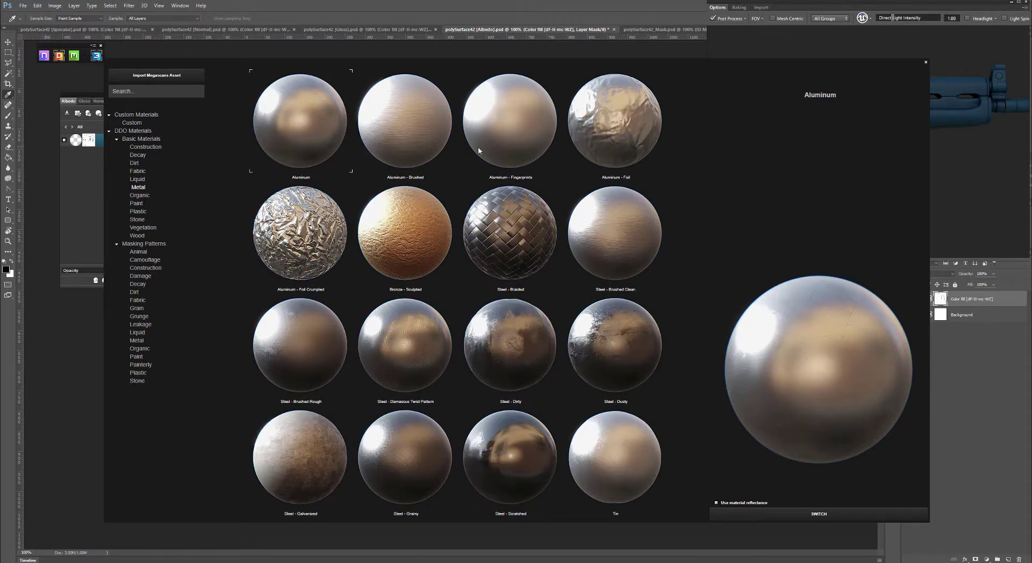
{"action": "left_click", "coordinate": [504, 354]}
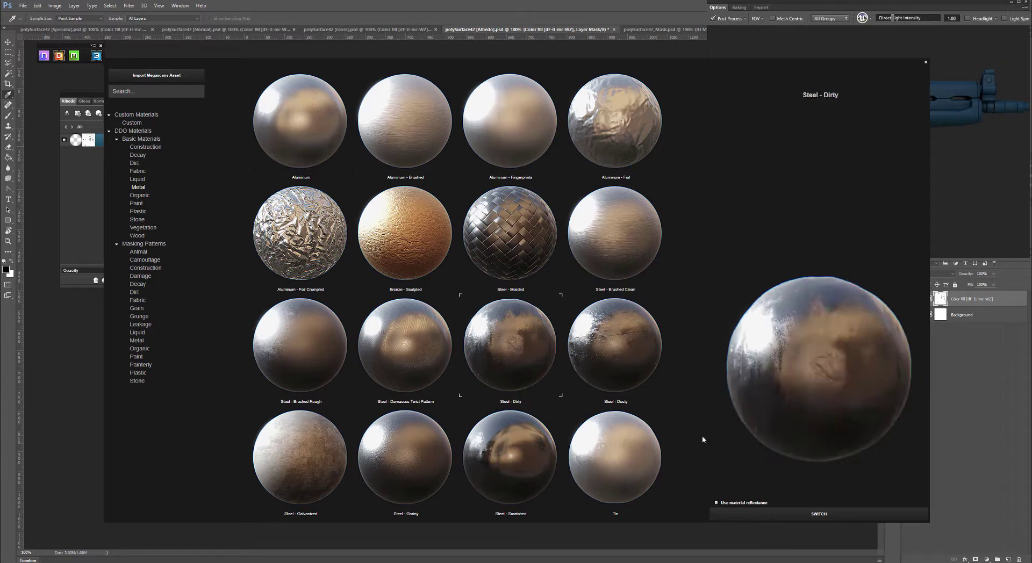
{"action": "left_click", "coordinate": [762, 514]}
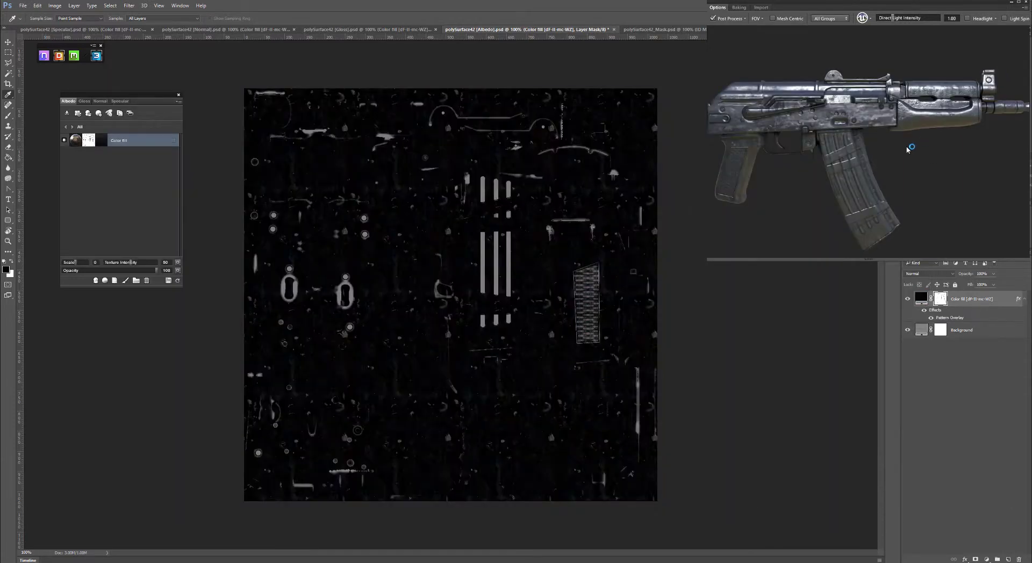
{"action": "scroll", "coordinate": [917, 154], "scroll_direction": "up", "scroll_amount": 5}
{"action": "left_click_drag", "start_coordinate": [943, 180], "coordinate": [889, 160]}
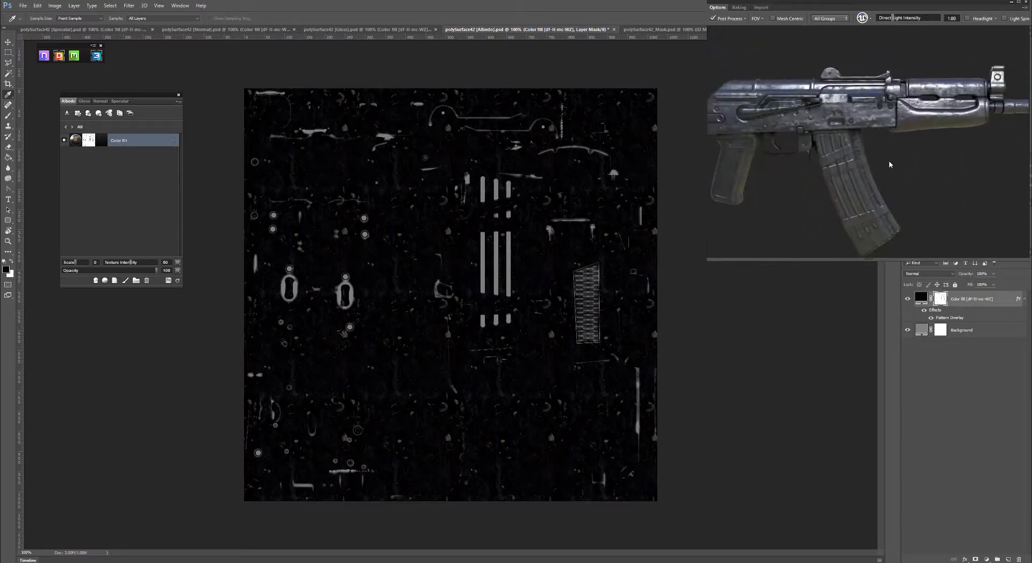
{"action": "scroll", "coordinate": [948, 188], "scroll_direction": "up", "scroll_amount": 8}
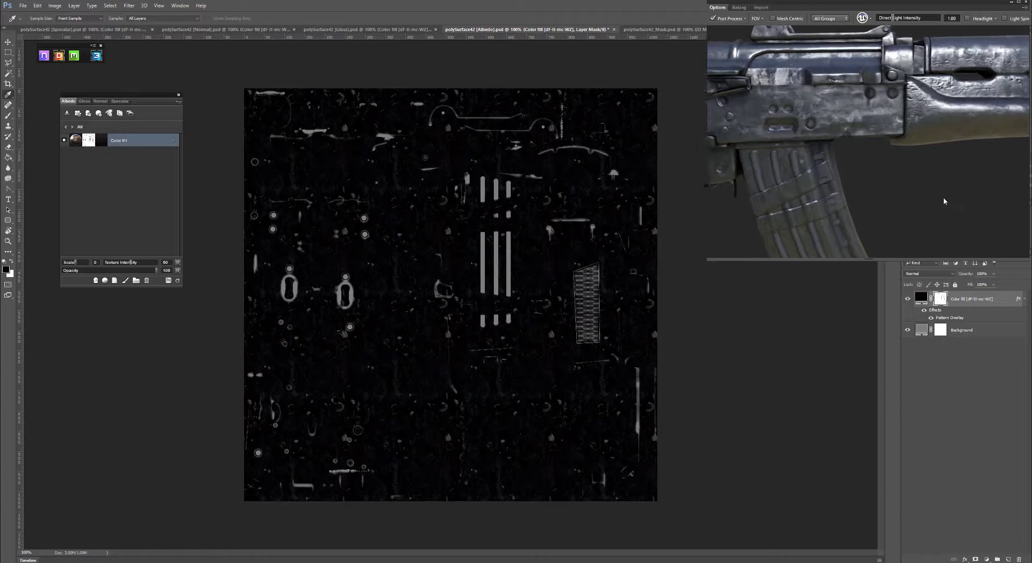
Change the colour fill layer's solid colour to dark blue (#293D8A) and inspect it on the gun.
{"action": "scroll", "coordinate": [982, 190], "scroll_direction": "down", "scroll_amount": 5}
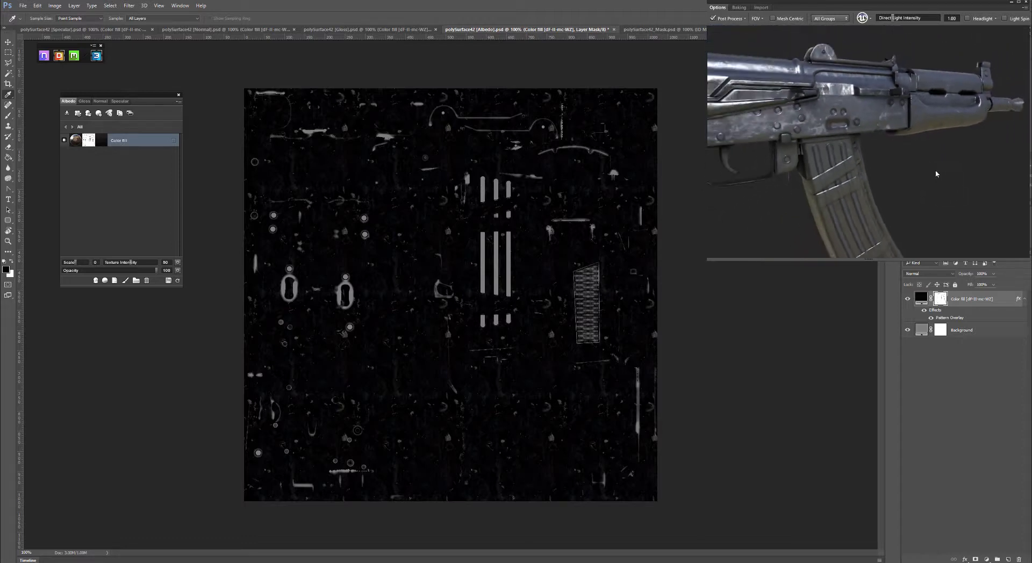
{"action": "left_click_drag", "start_coordinate": [935, 175], "coordinate": [850, 178]}
{"action": "scroll", "coordinate": [850, 178], "scroll_direction": "up", "scroll_amount": 6}
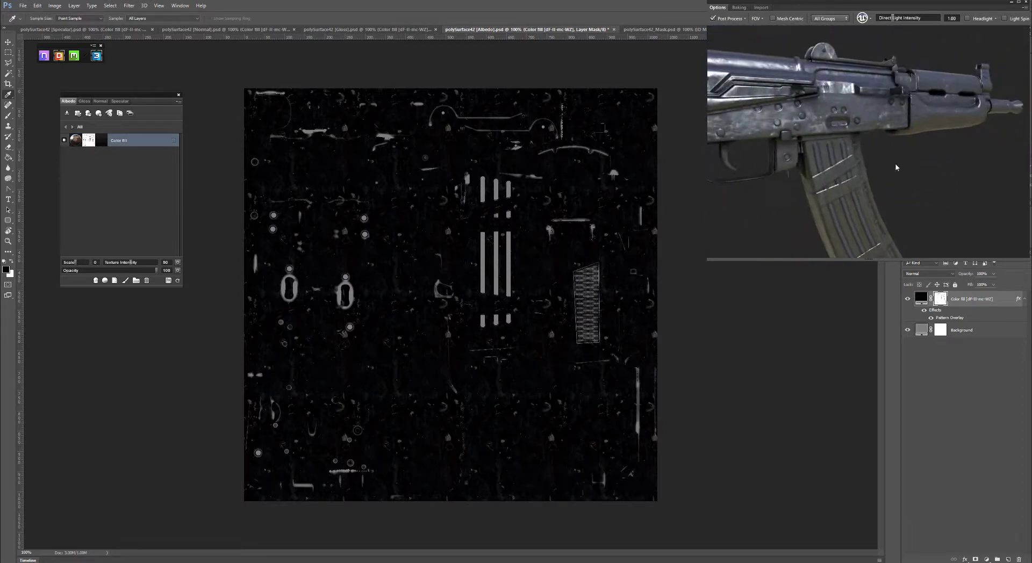
{"action": "left_click", "coordinate": [106, 143]}
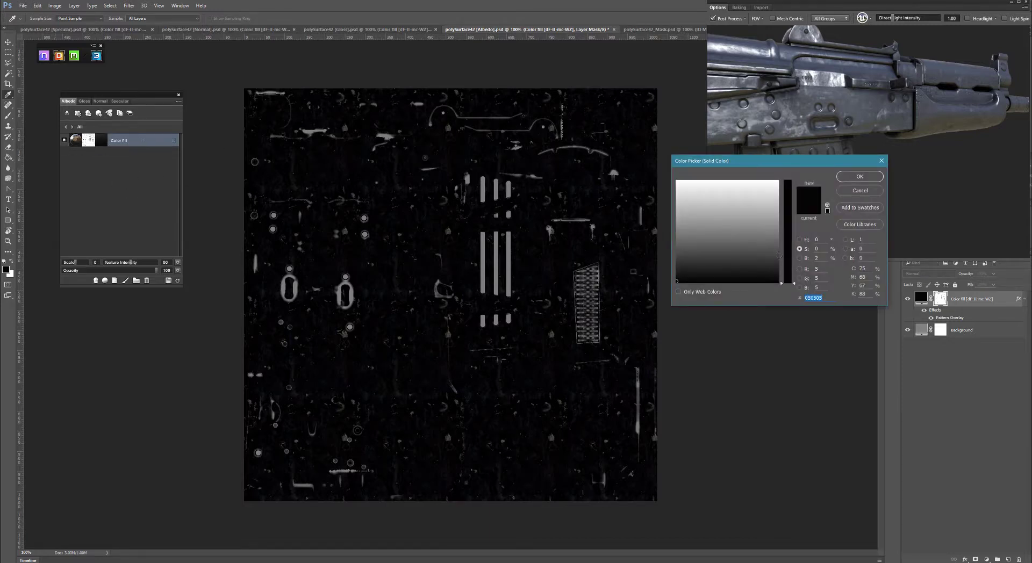
{"action": "left_click", "coordinate": [764, 237]}
{"action": "left_click", "coordinate": [789, 213]}
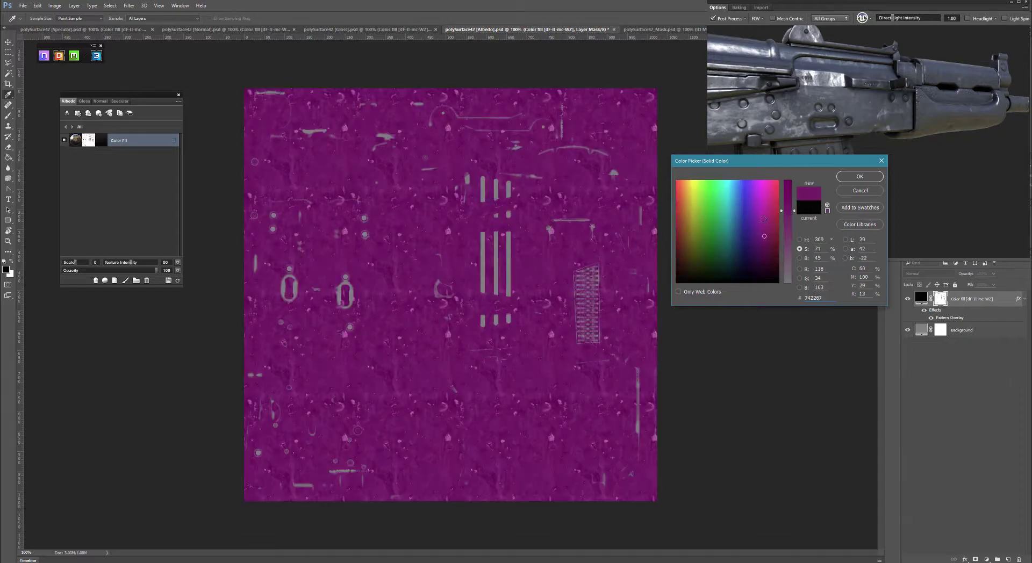
{"action": "left_click", "coordinate": [741, 228]}
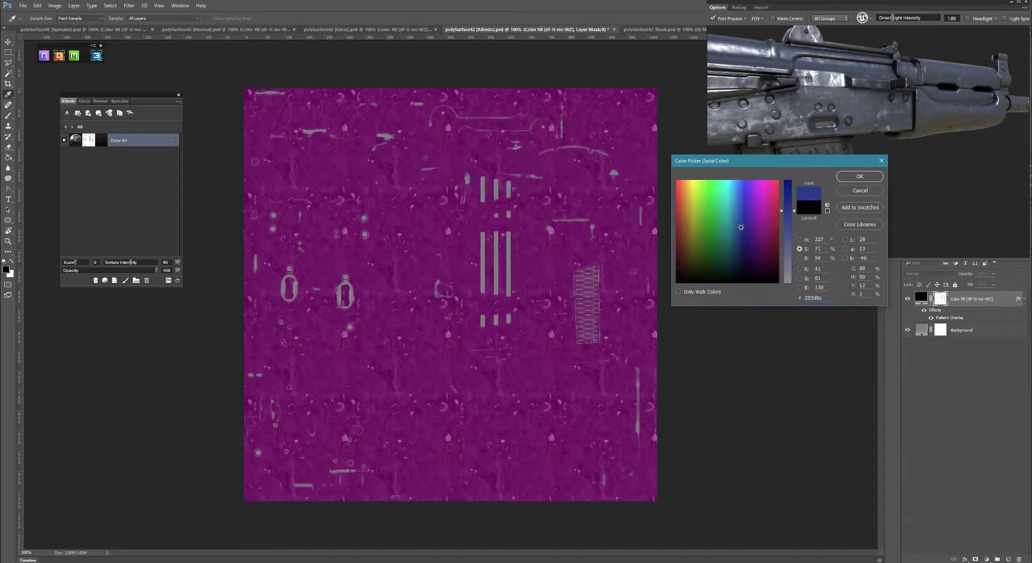
{"action": "left_click", "coordinate": [859, 177]}
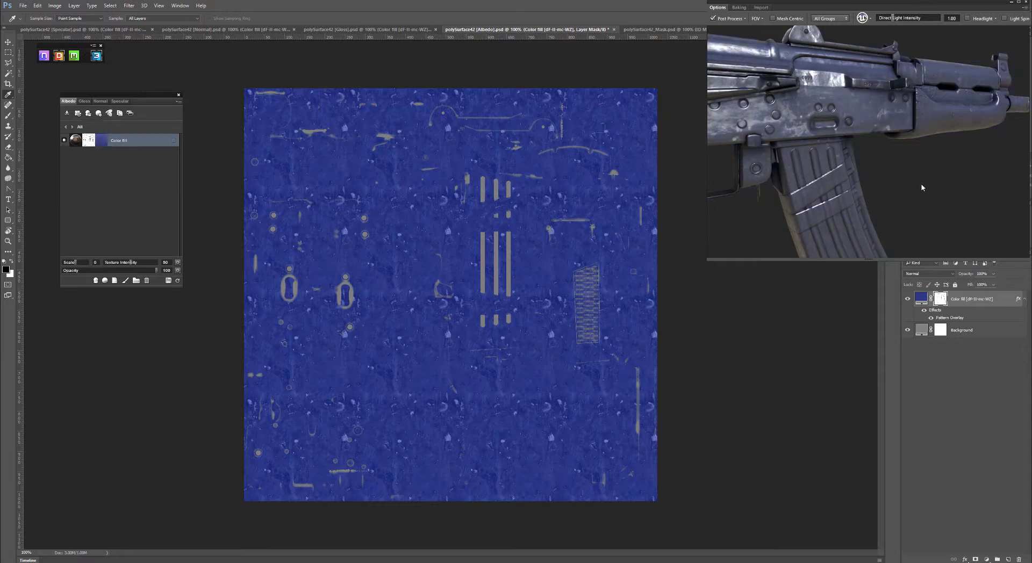
{"action": "mouse_move", "coordinate": [921, 184]}
{"action": "left_mouse_down"}
{"action": "mouse_move", "coordinate": [893, 153]}
{"action": "mouse_move", "coordinate": [877, 175]}
{"action": "mouse_move", "coordinate": [809, 186]}
{"action": "mouse_move", "coordinate": [899, 156]}
{"action": "mouse_move", "coordinate": [862, 162]}
{"action": "mouse_move", "coordinate": [852, 189]}
{"action": "mouse_move", "coordinate": [905, 146]}
{"action": "mouse_move", "coordinate": [927, 167]}
{"action": "left_mouse_up"}
{"action": "scroll", "coordinate": [884, 144], "scroll_direction": "down", "scroll_amount": 5}
{"action": "scroll", "coordinate": [926, 168], "scroll_direction": "up", "scroll_amount": 6}
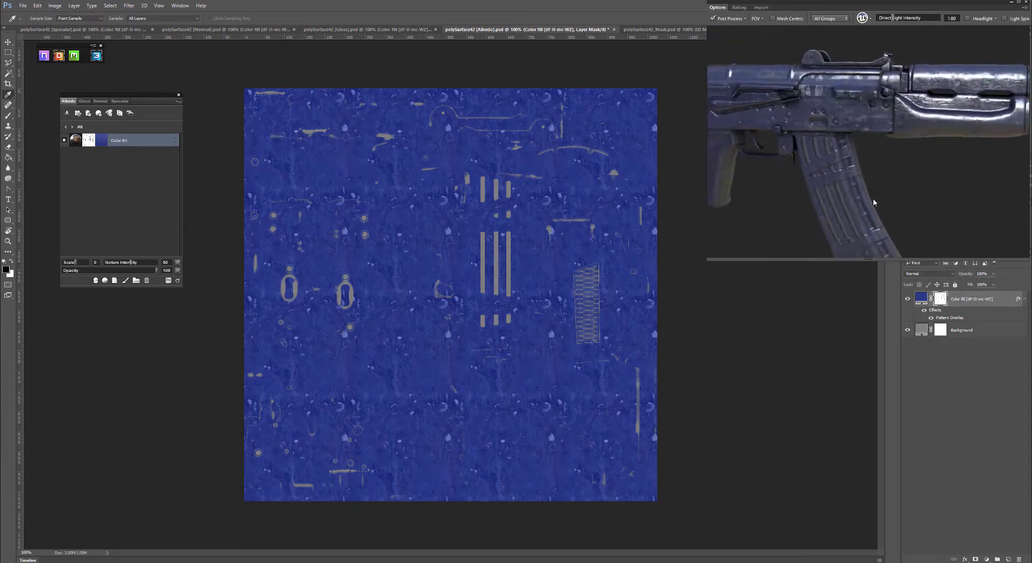
{"action": "left_click_drag", "start_coordinate": [873, 203], "coordinate": [694, 184]}
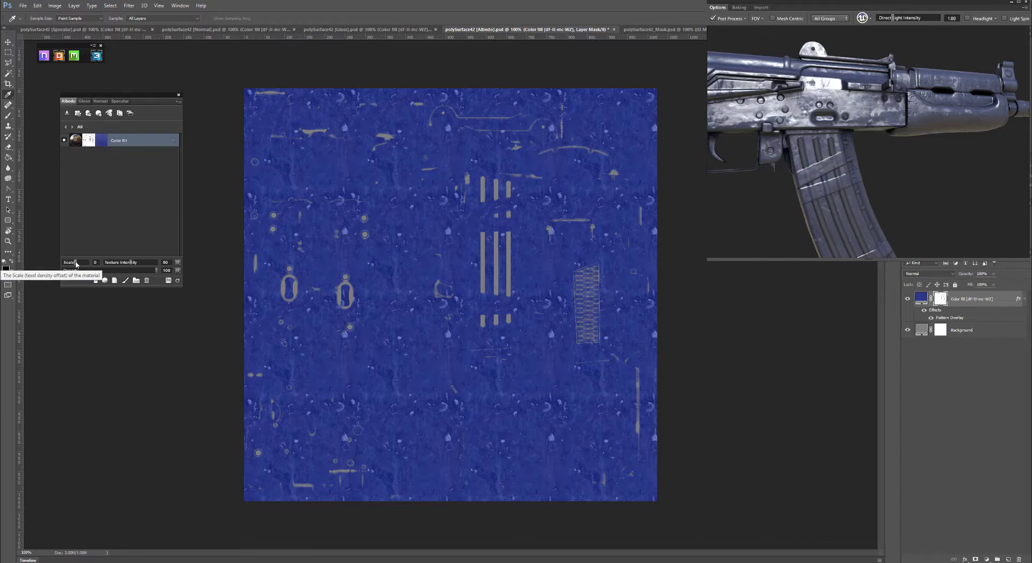
Try a material scale of -2 on the colour fill layer, check it on the gun, and return the scale to 0.
{"action": "left_click_drag", "start_coordinate": [76, 262], "coordinate": [69, 263]}
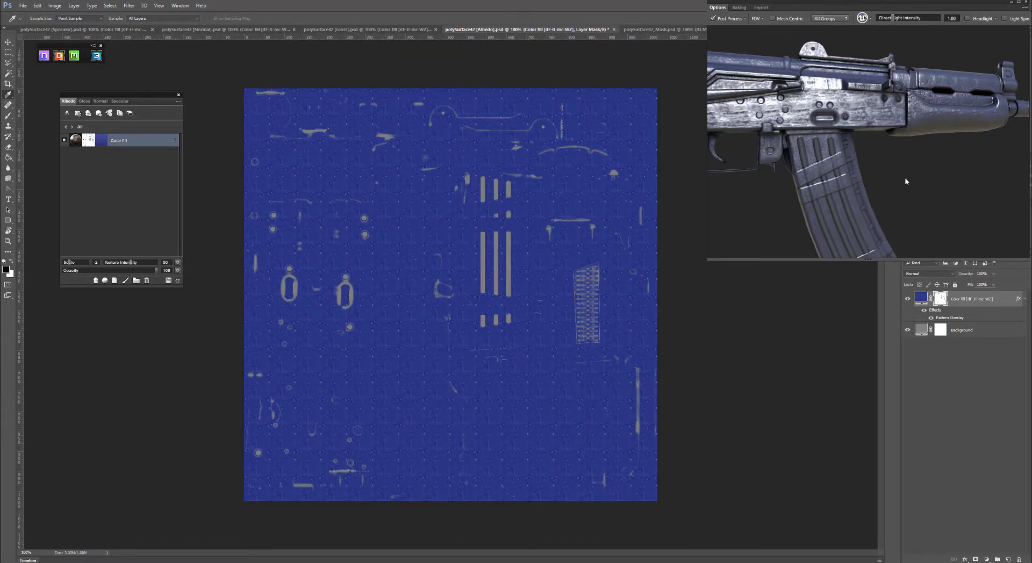
{"action": "left_click_drag", "start_coordinate": [884, 205], "coordinate": [912, 212]}
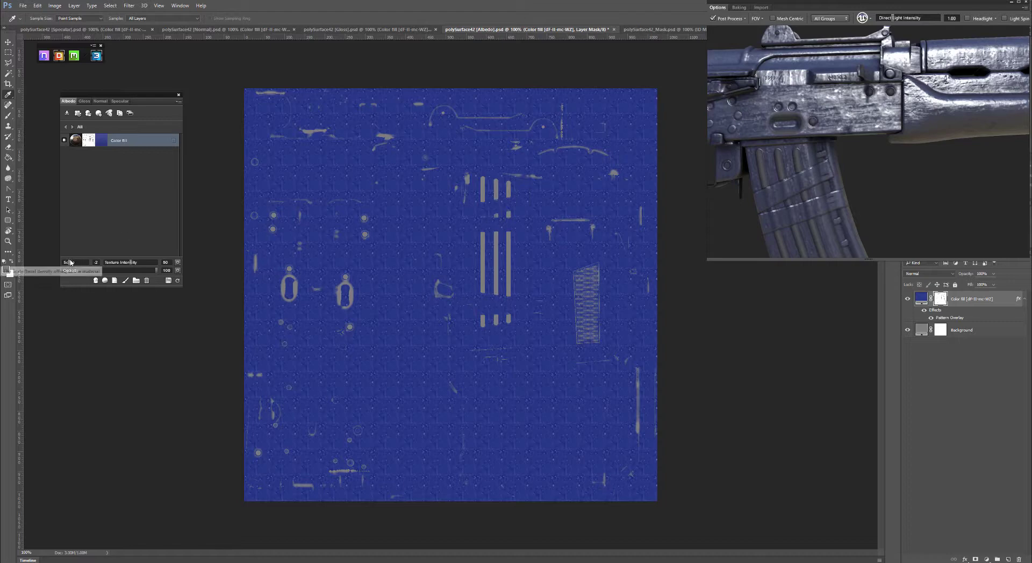
{"action": "left_click_drag", "start_coordinate": [69, 263], "coordinate": [75, 263]}
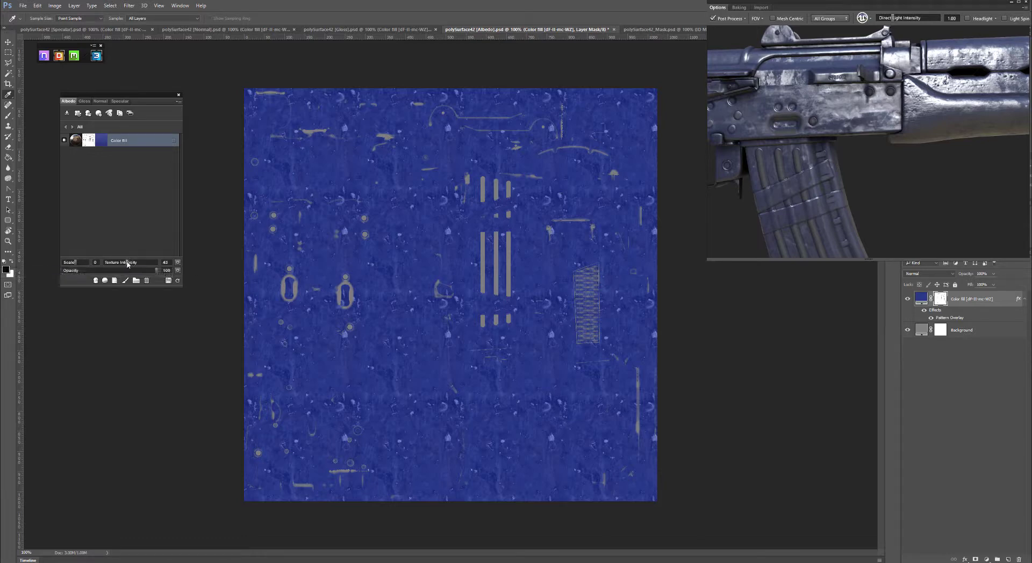
Set the colour fill layer's texture intensity to 24 and its opacity to 80.
{"action": "left_click_drag", "start_coordinate": [132, 265], "coordinate": [117, 264]}
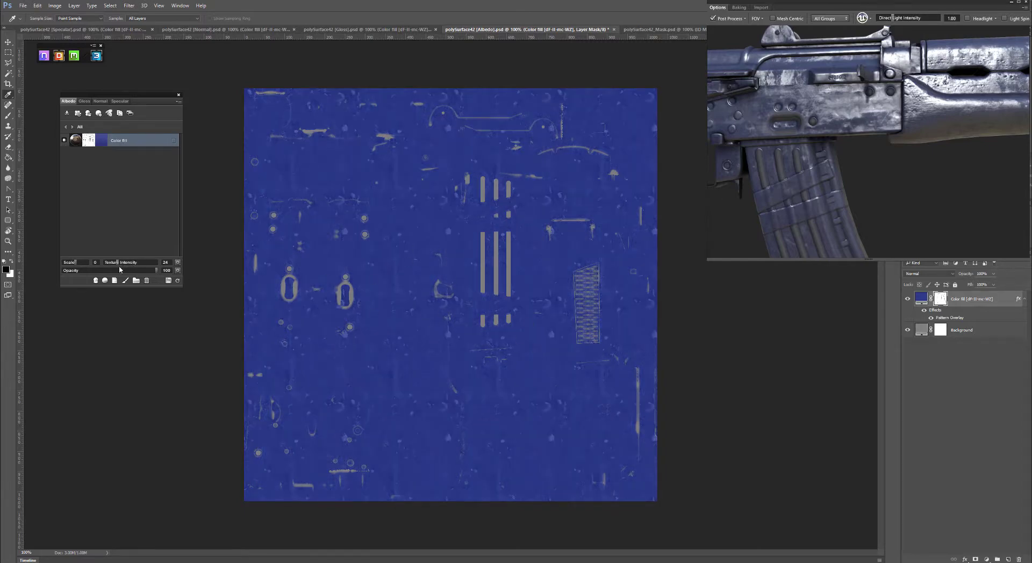
{"action": "left_click_drag", "start_coordinate": [156, 272], "coordinate": [112, 272]}
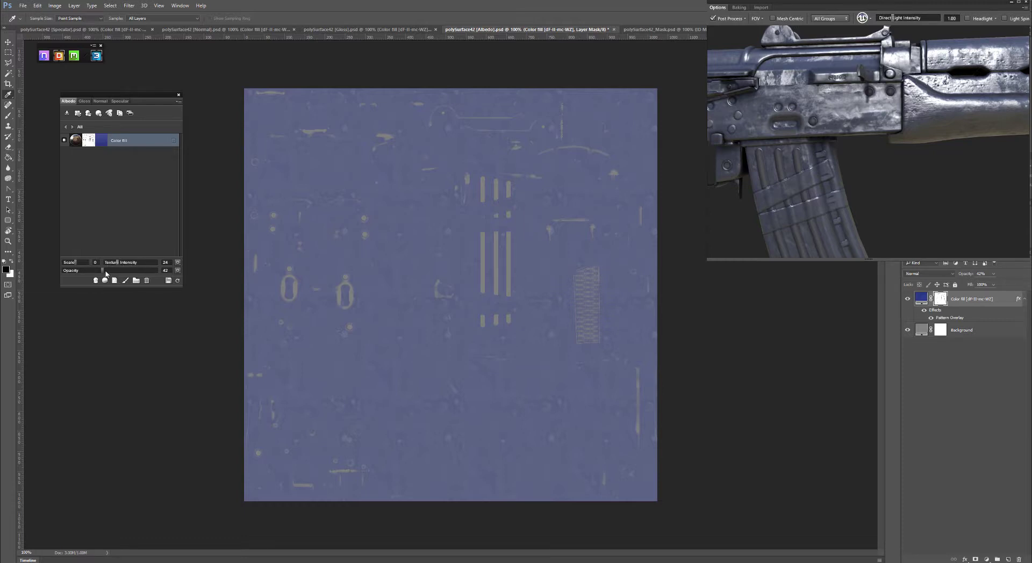
{"action": "left_click_drag", "start_coordinate": [146, 273], "coordinate": [176, 272]}
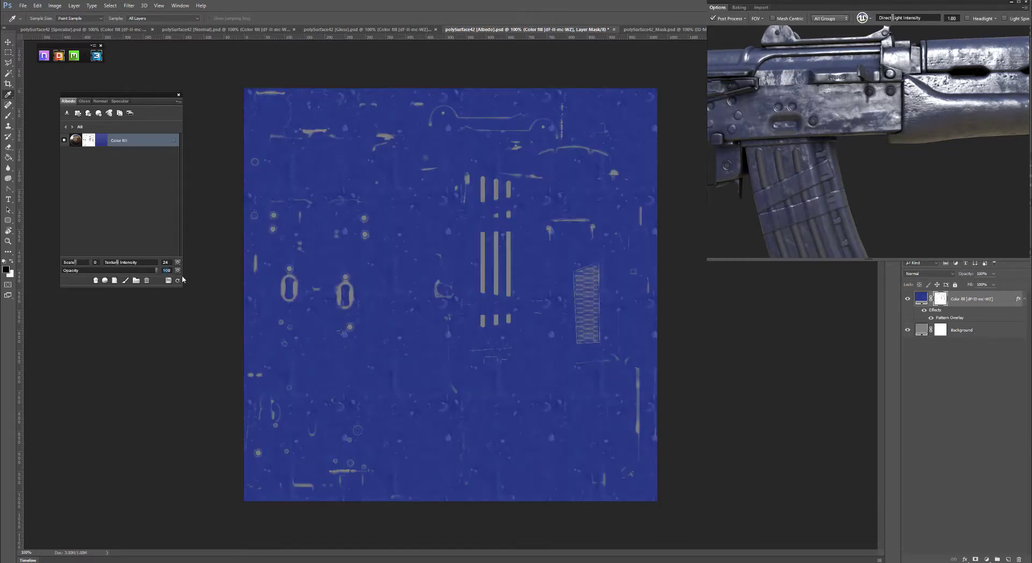
{"action": "left_click_drag", "start_coordinate": [157, 270], "coordinate": [140, 270]}
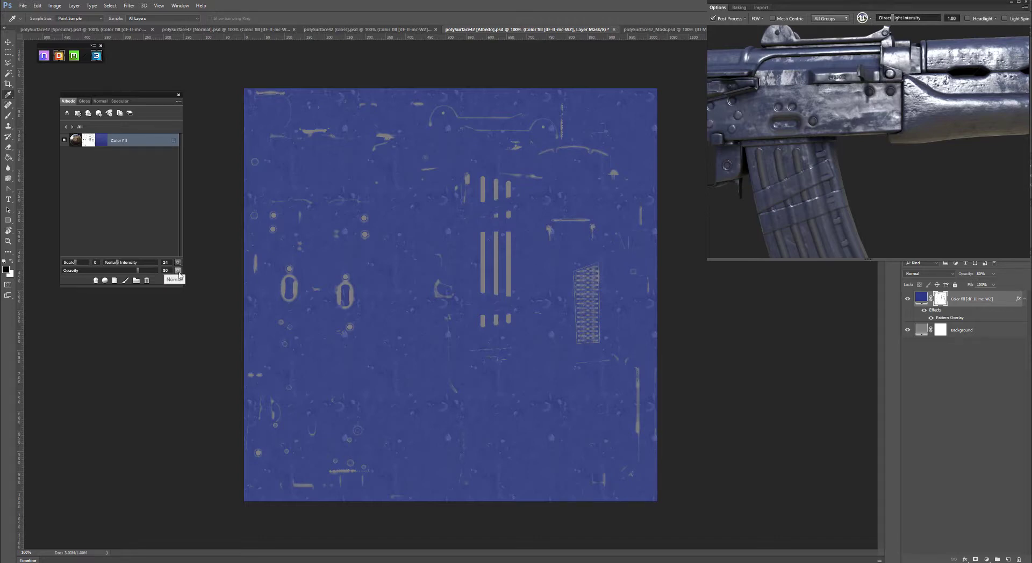
Switch the colour fill layer's blend mode to Multiply and inspect the result on the gun.
{"action": "left_click", "coordinate": [178, 271]}
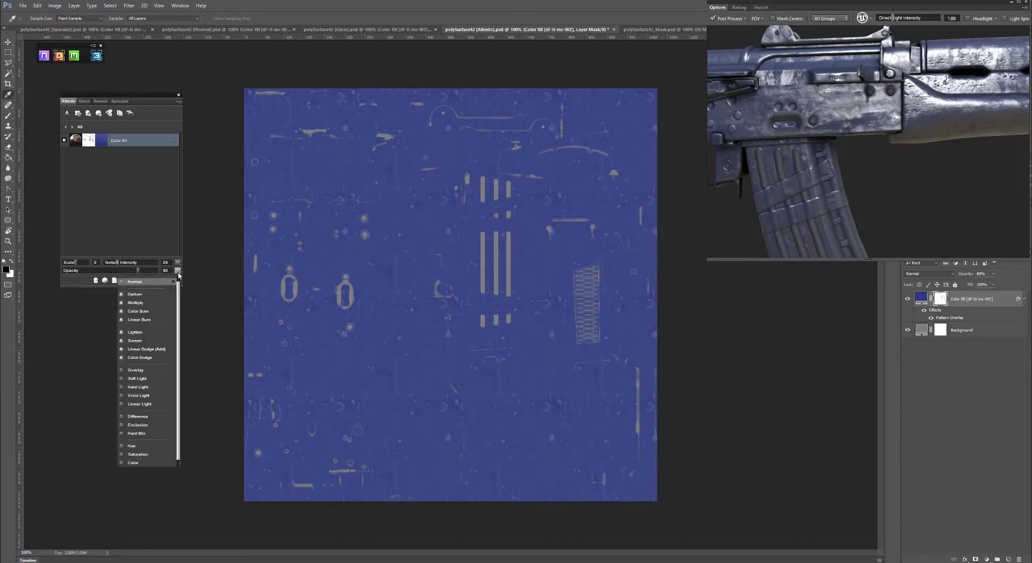
{"action": "left_click", "coordinate": [139, 304]}
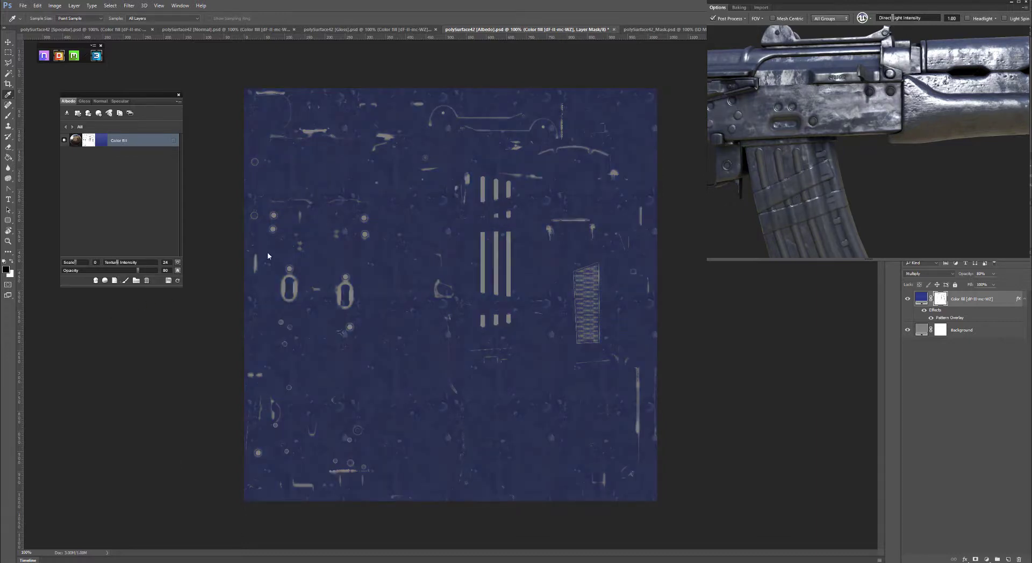
{"action": "left_click", "coordinate": [179, 263]}
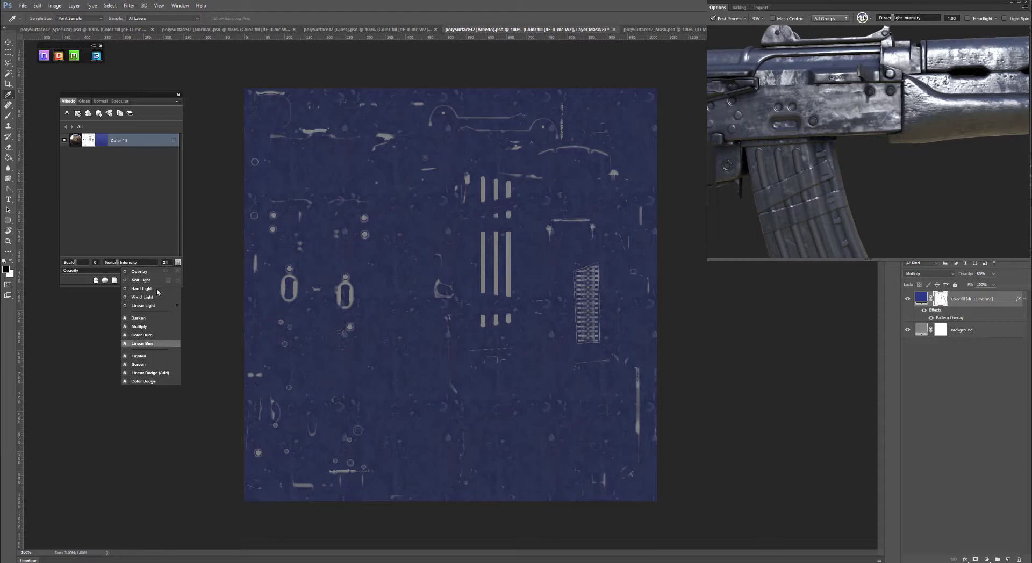
{"action": "left_click", "coordinate": [174, 234]}
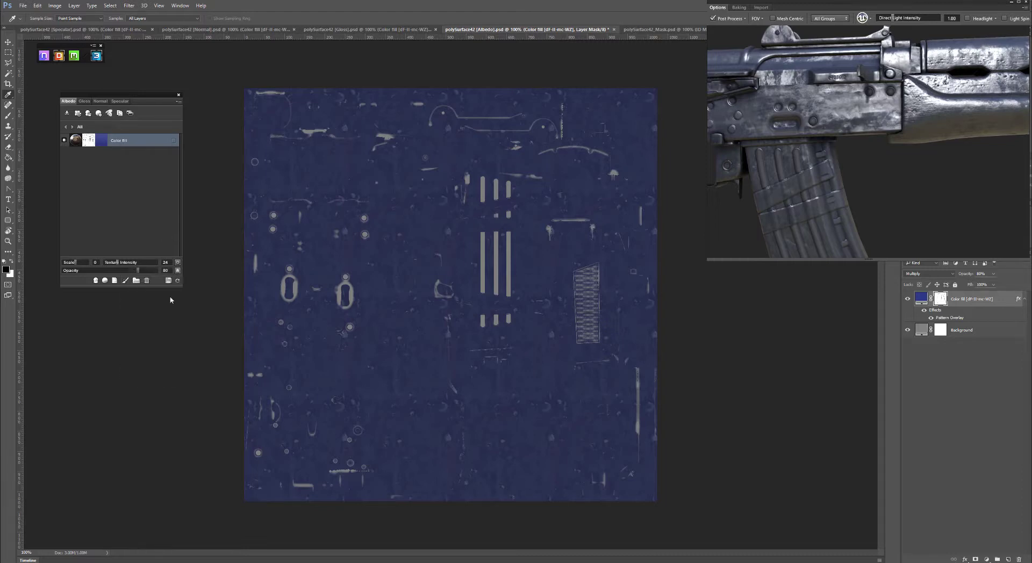
{"action": "scroll", "coordinate": [871, 156], "scroll_direction": "down", "scroll_amount": 5}
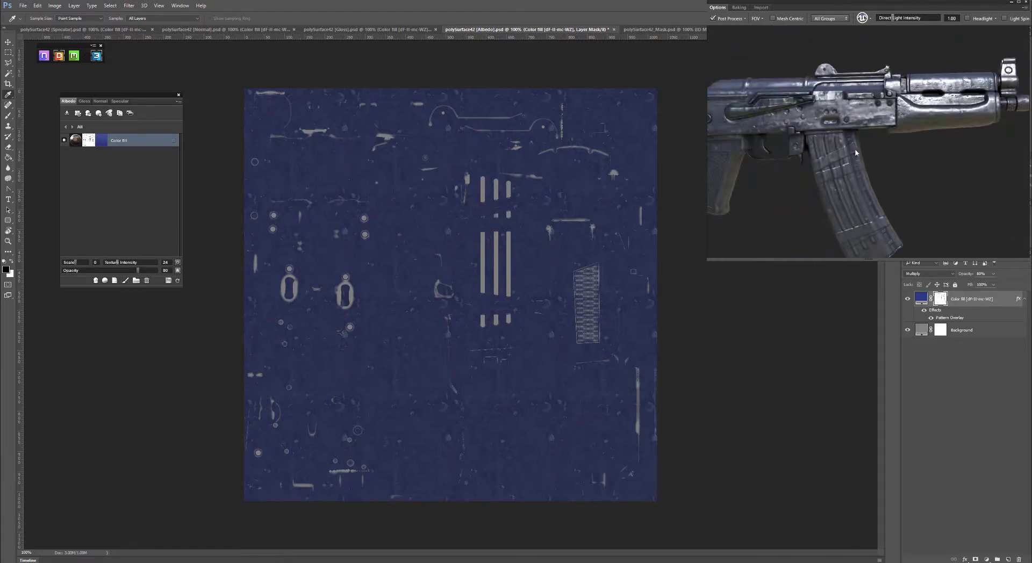
{"action": "left_click_drag", "start_coordinate": [859, 142], "coordinate": [894, 156]}
{"action": "scroll", "coordinate": [895, 156], "scroll_direction": "up", "scroll_amount": 3}
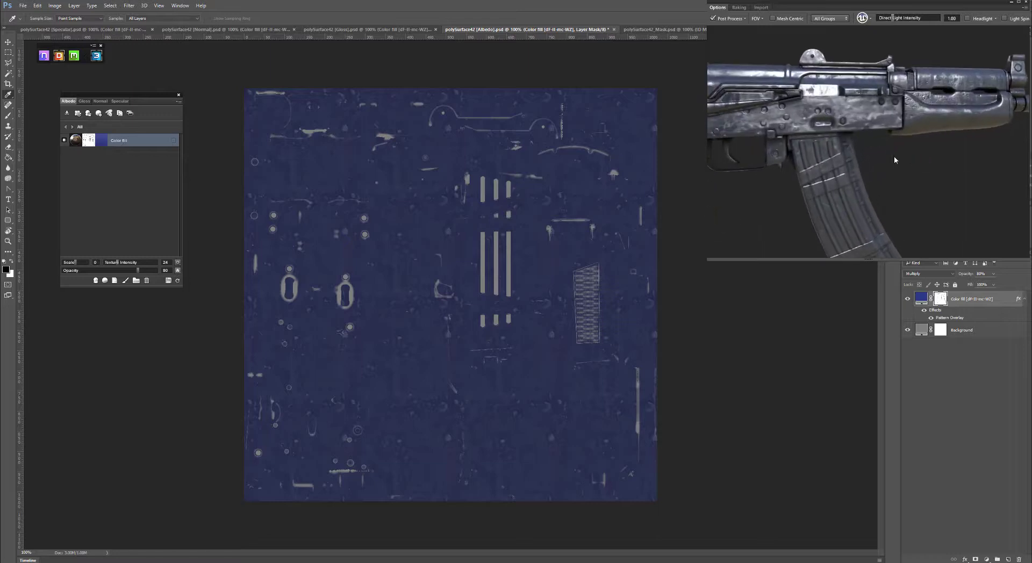
{"action": "left_click", "coordinate": [179, 281]}
{"action": "left_click", "coordinate": [178, 280]}
Add the Nylon - Ballistic material from the basic fabric materials as a new layer.
{"action": "left_click", "coordinate": [104, 280]}
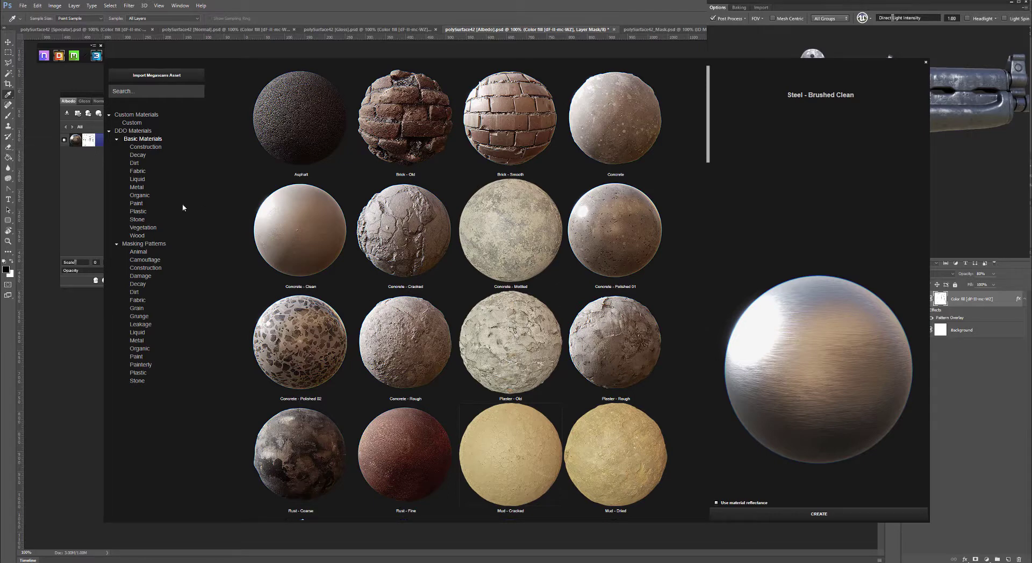
{"action": "left_click", "coordinate": [137, 165]}
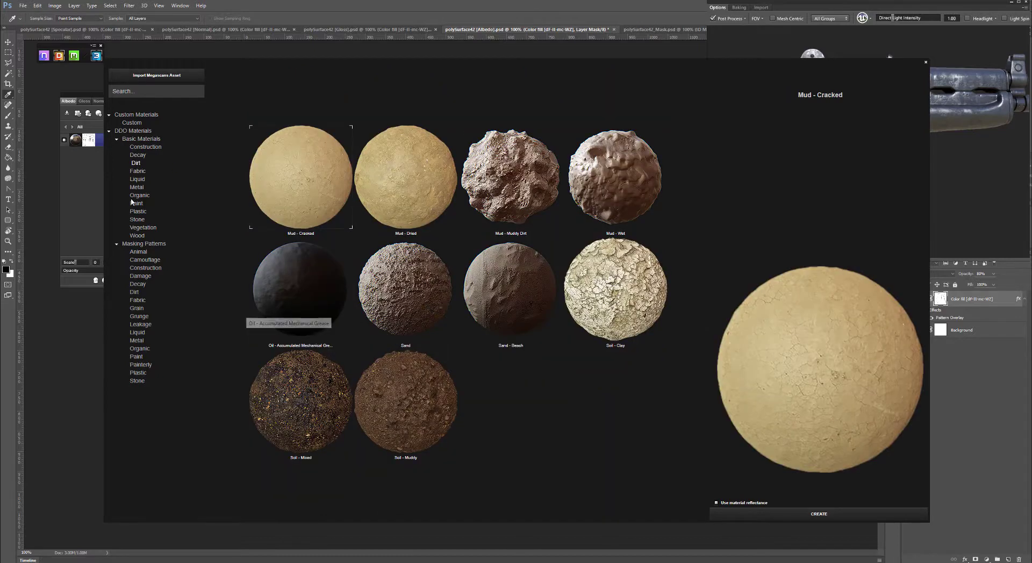
{"action": "left_click_drag", "start_coordinate": [124, 172], "coordinate": [106, 205]}
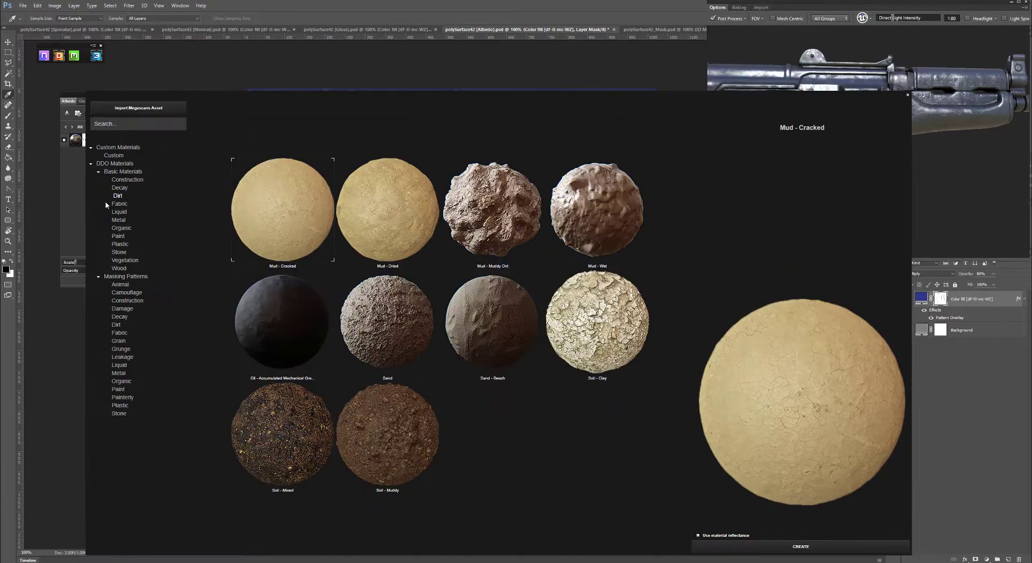
{"action": "left_click", "coordinate": [119, 237]}
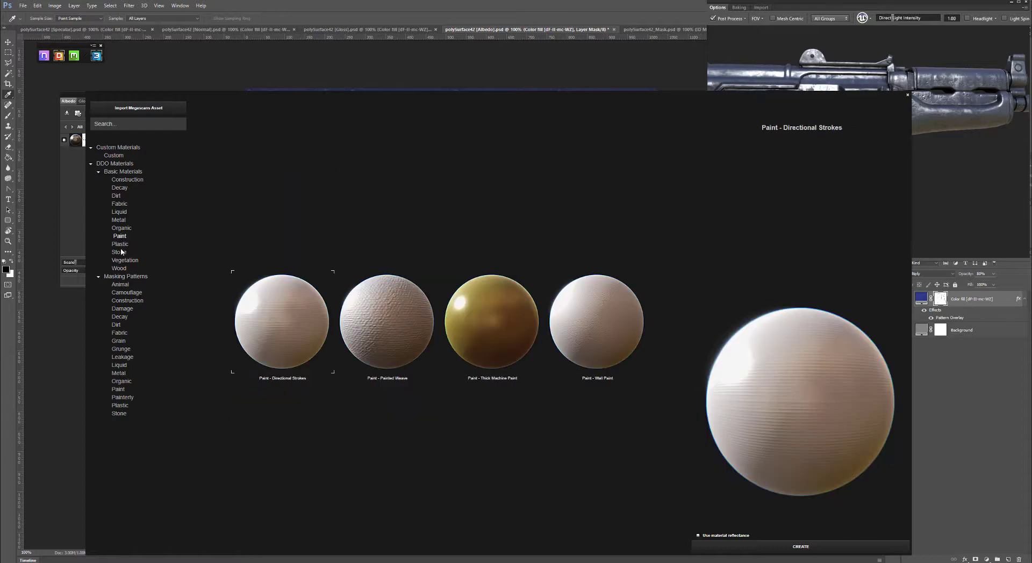
{"action": "left_click", "coordinate": [119, 189]}
{"action": "left_click", "coordinate": [119, 205]}
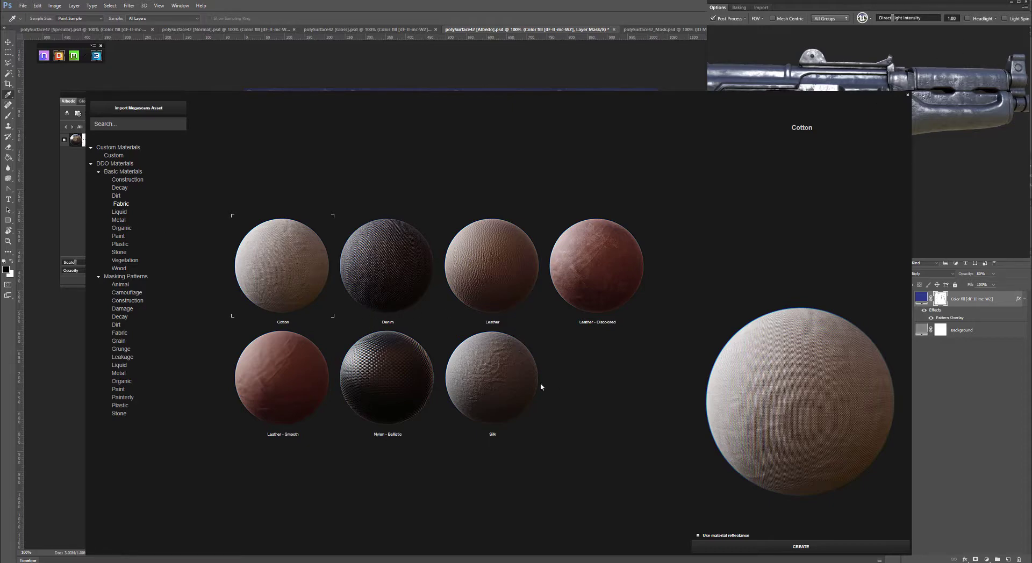
{"action": "left_click", "coordinate": [391, 378]}
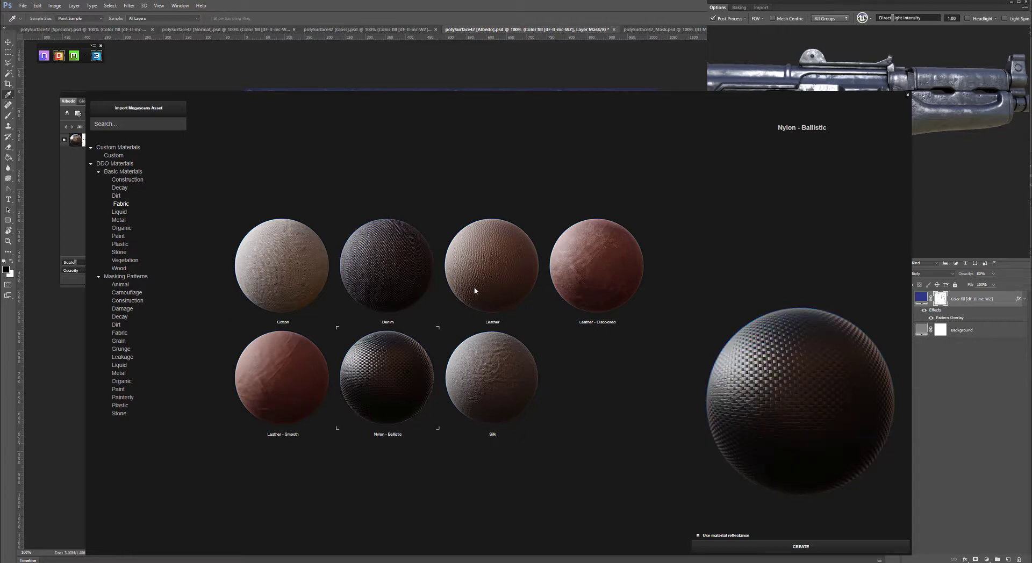
{"action": "left_click", "coordinate": [800, 544]}
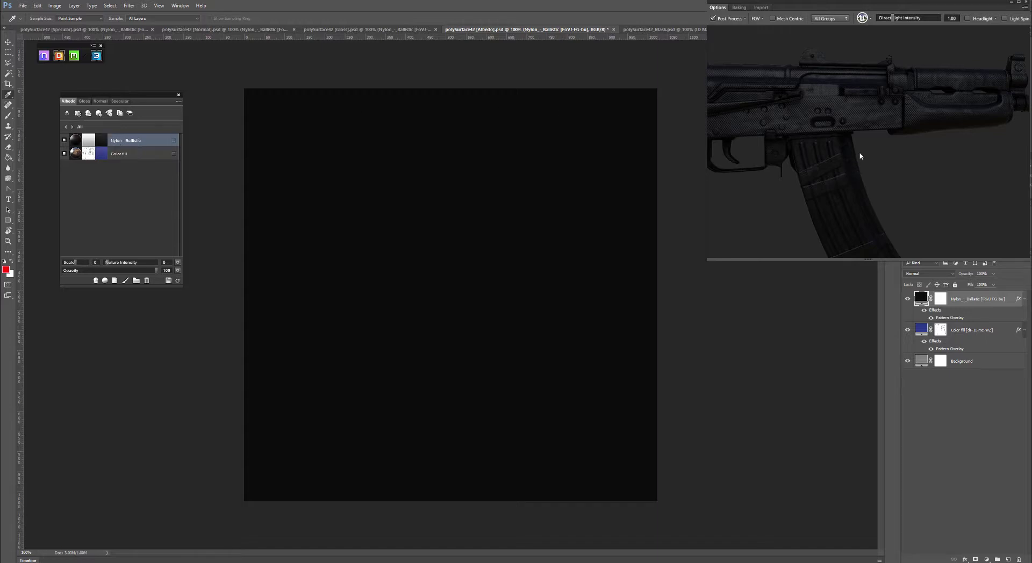
Examine the nylon weave up close on the gun and in the normal map, then return to the albedo layers.
{"action": "scroll", "coordinate": [954, 183], "scroll_direction": "up", "scroll_amount": 3}
{"action": "scroll", "coordinate": [904, 185], "scroll_direction": "up", "scroll_amount": 2}
{"action": "left_click_drag", "start_coordinate": [887, 170], "coordinate": [889, 147]}
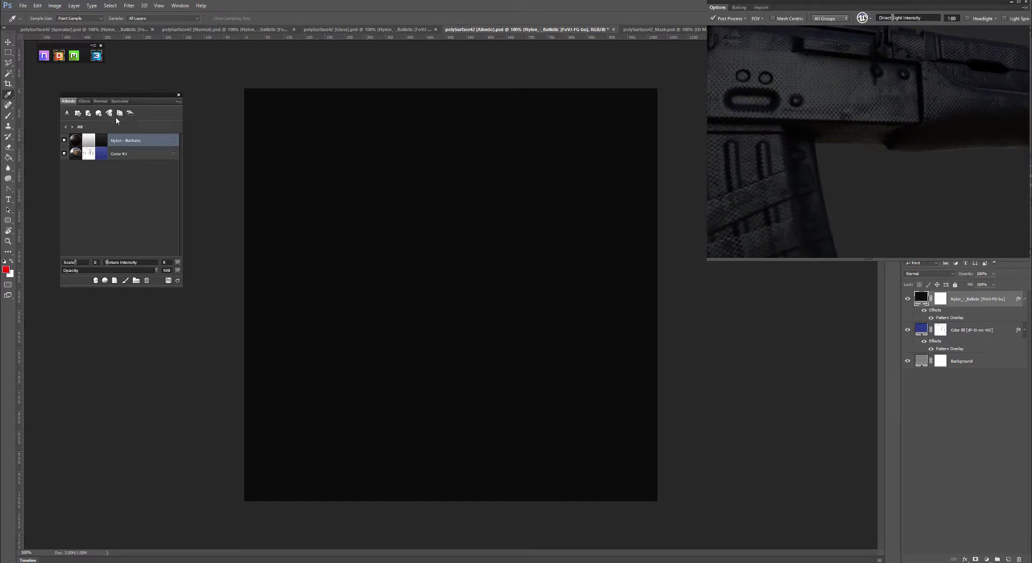
{"action": "left_click", "coordinate": [101, 101]}
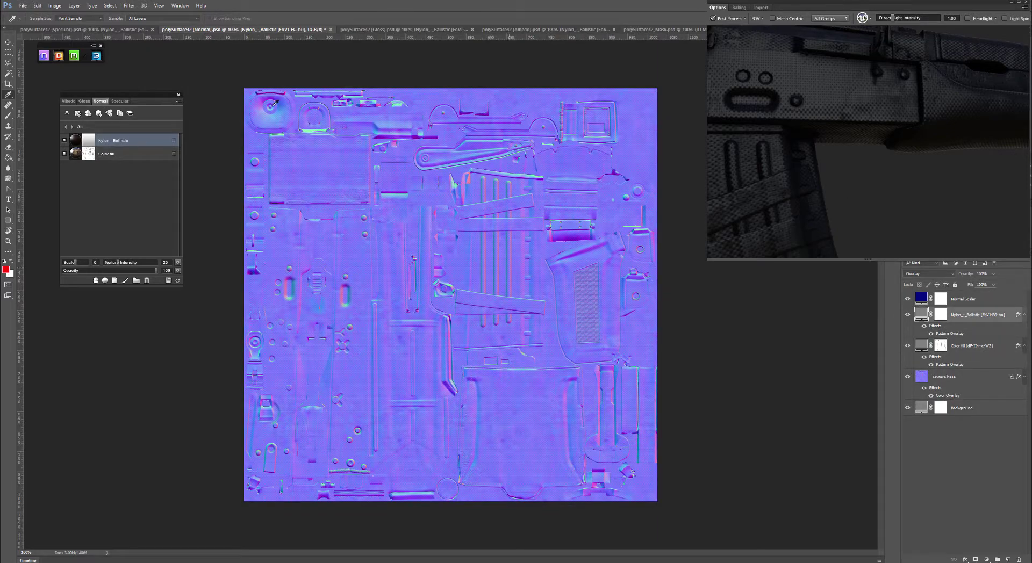
{"action": "left_click", "coordinate": [68, 101]}
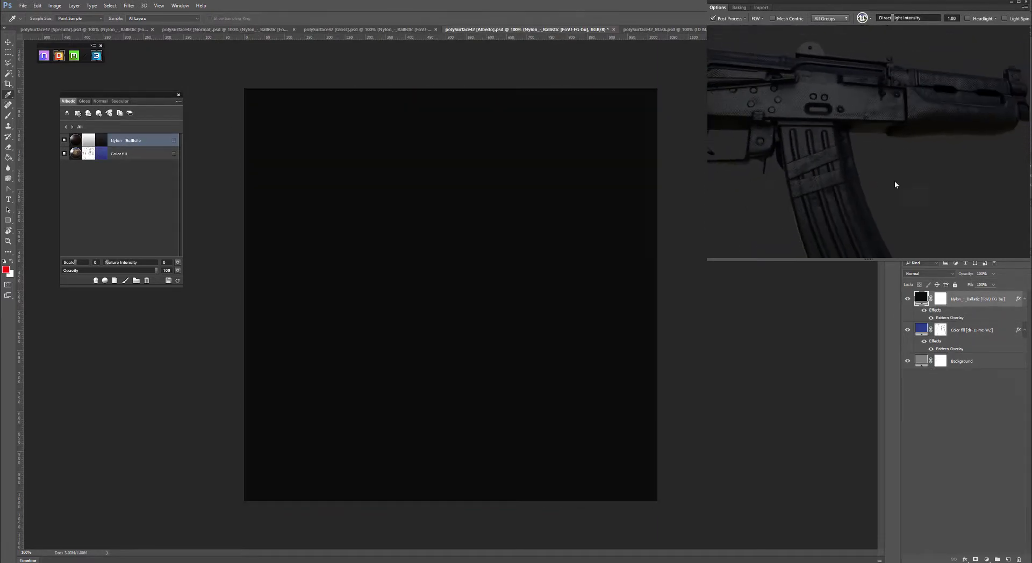
Mask the Nylon - Ballistic layer to the green ID colour so it covers only the magazine straps, and inspect it up close.
{"action": "left_click_drag", "start_coordinate": [897, 186], "coordinate": [885, 192]}
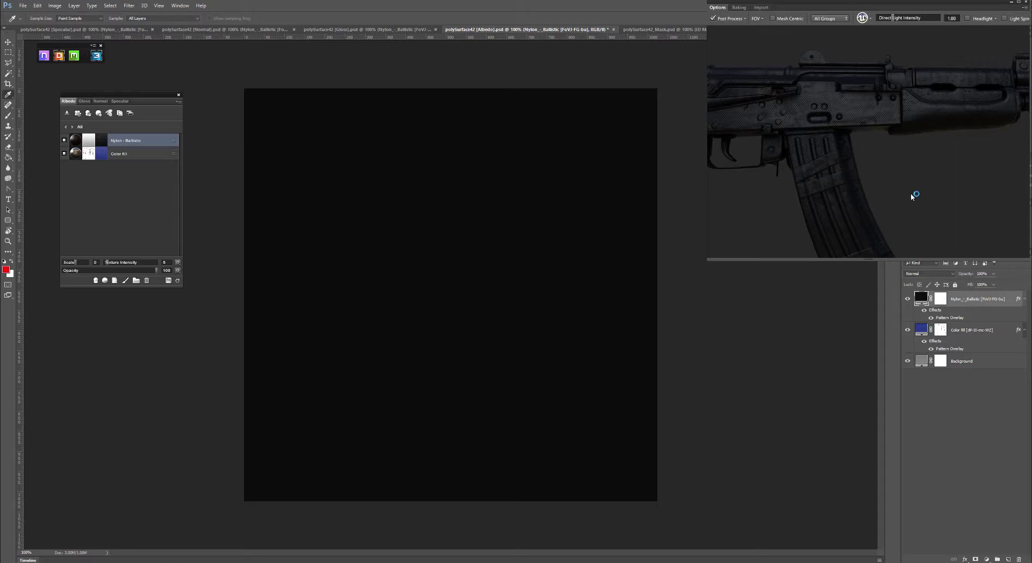
{"action": "left_click_drag", "start_coordinate": [910, 194], "coordinate": [842, 157]}
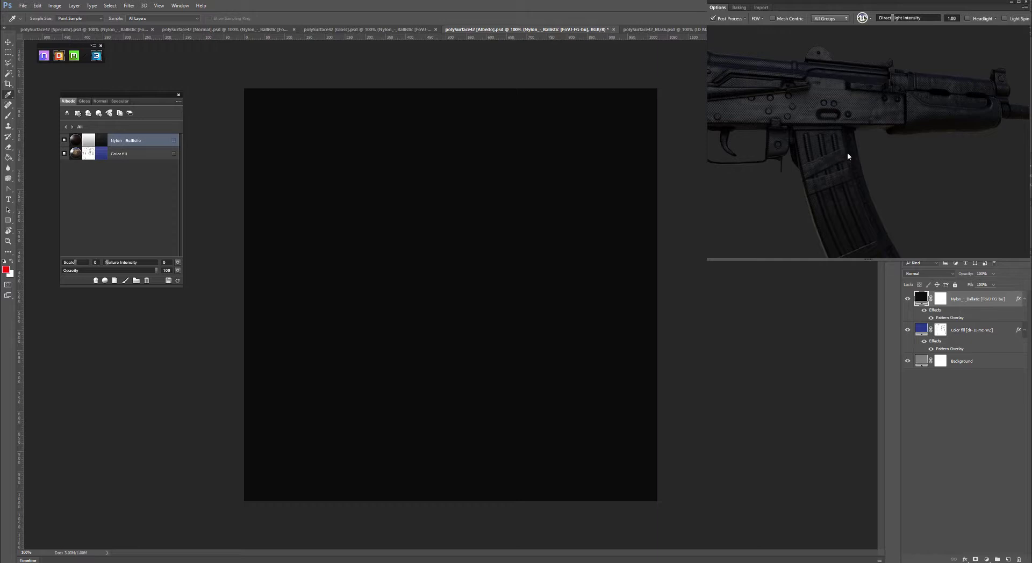
{"action": "left_click_drag", "start_coordinate": [902, 168], "coordinate": [871, 181]}
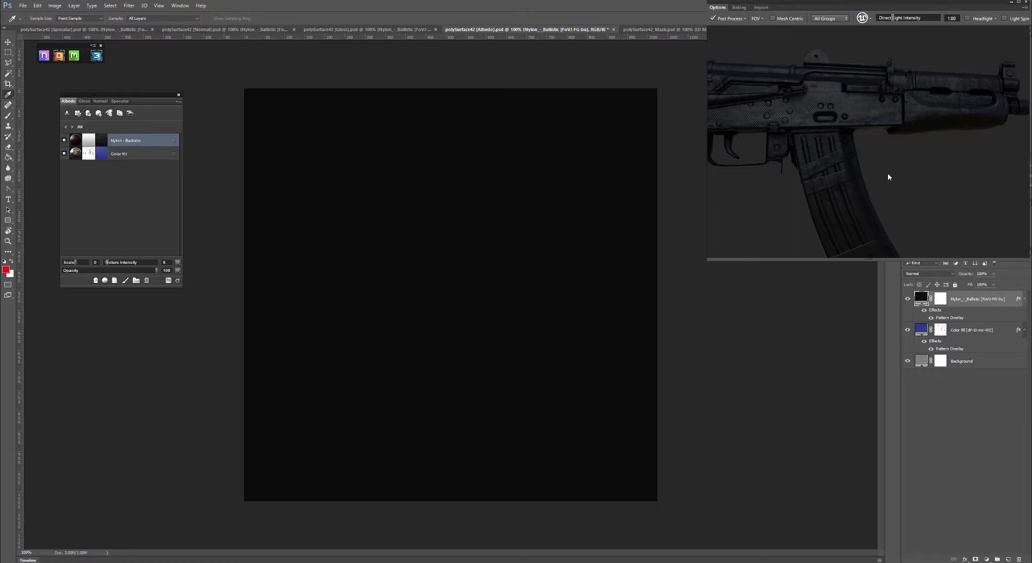
{"action": "left_click_drag", "start_coordinate": [888, 174], "coordinate": [839, 165]}
{"action": "key", "text": "c"}
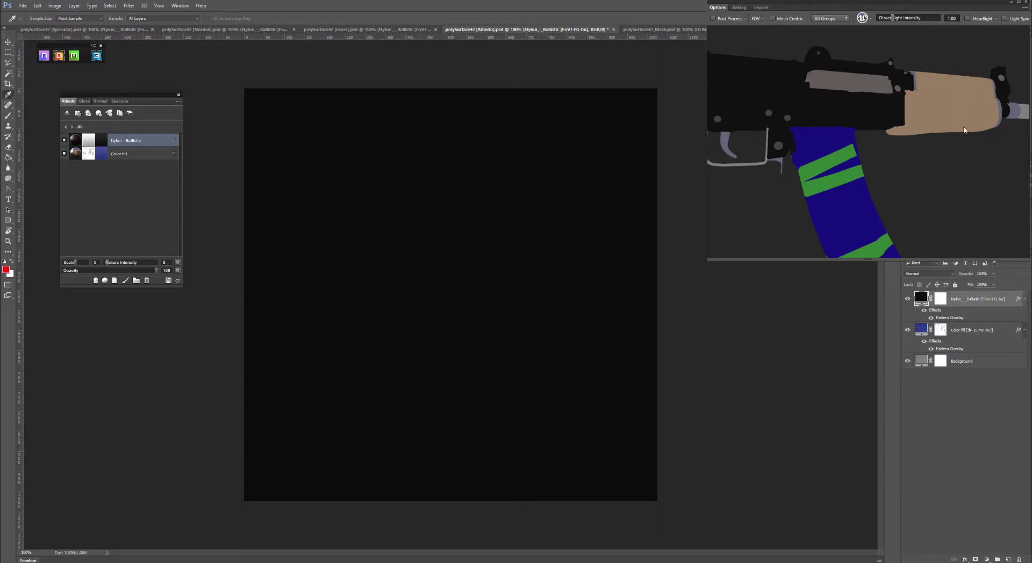
{"action": "key", "text": "c"}
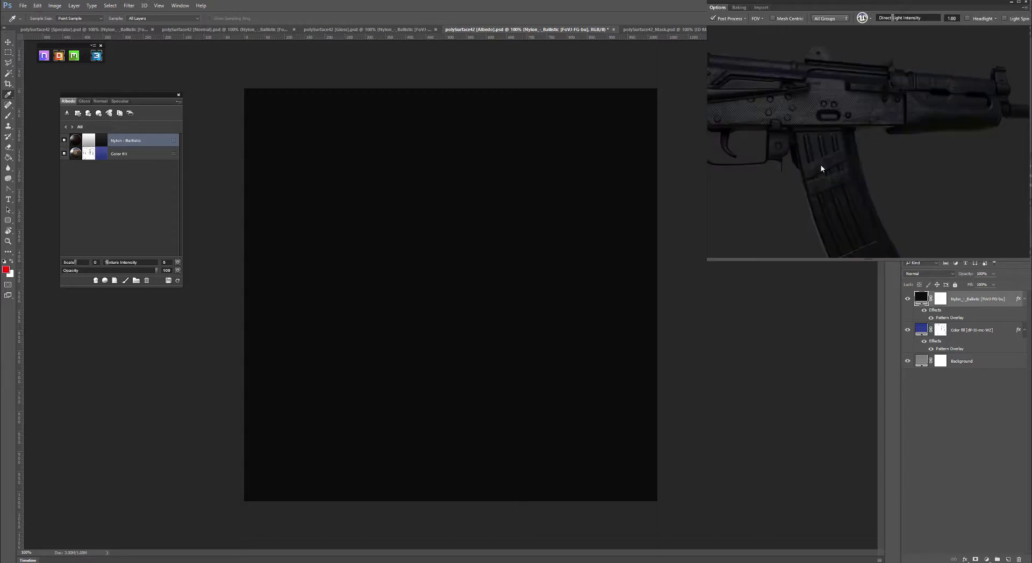
{"action": "key", "text": "ctrl+Tab"}
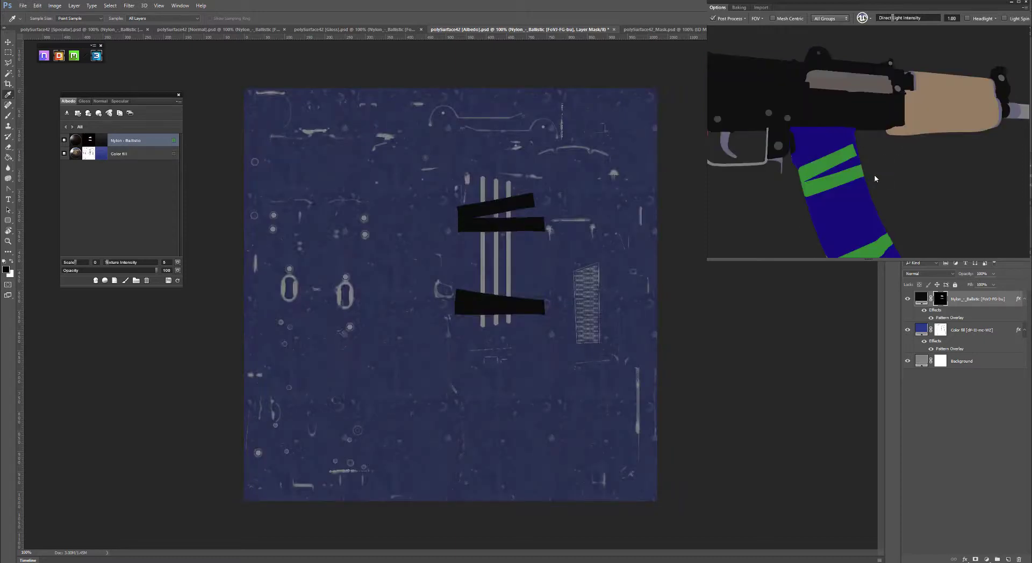
{"action": "mouse_move", "coordinate": [874, 176]}
{"action": "left_mouse_down"}
{"action": "mouse_move", "coordinate": [929, 196]}
{"action": "mouse_move", "coordinate": [890, 203]}
{"action": "left_mouse_up"}
{"action": "scroll", "coordinate": [889, 198], "scroll_direction": "up", "scroll_amount": 5}
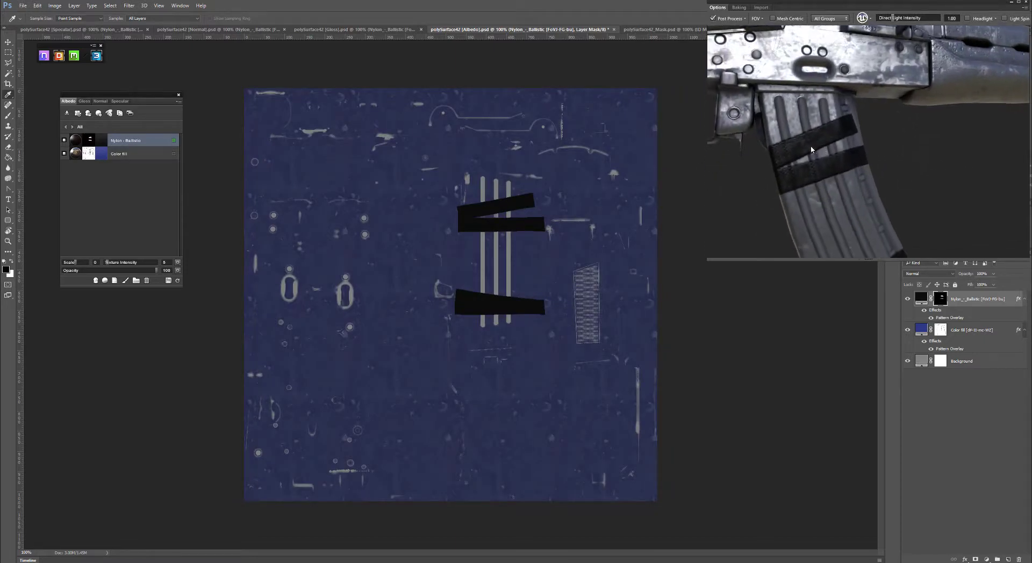
{"action": "left_click_drag", "start_coordinate": [814, 196], "coordinate": [841, 176]}
{"action": "scroll", "coordinate": [828, 176], "scroll_direction": "up", "scroll_amount": 3}
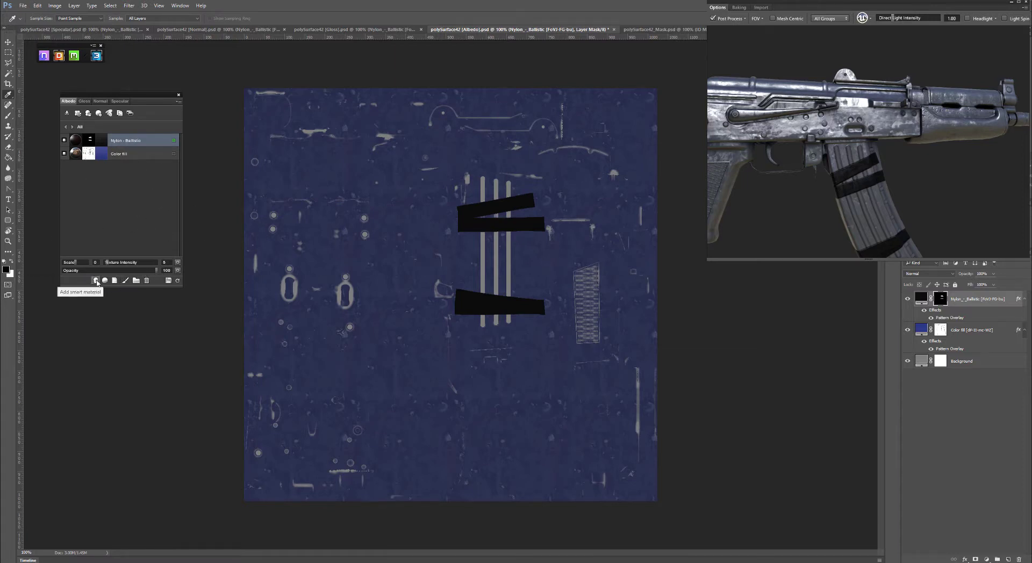
Add the Generic Gun Metal smart material from the military metal category and view it on the gun.
{"action": "left_click", "coordinate": [96, 280]}
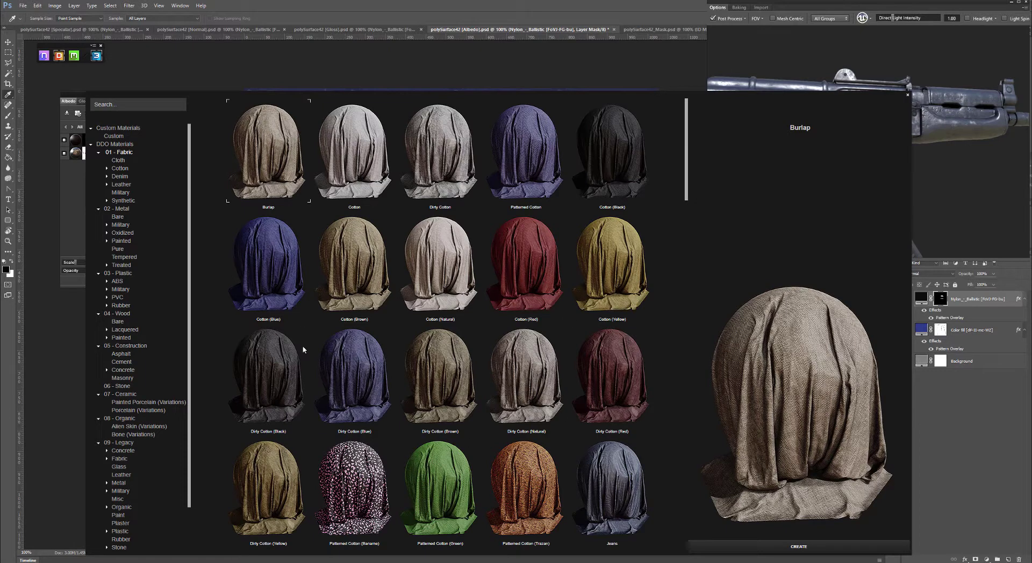
{"action": "left_click", "coordinate": [116, 226]}
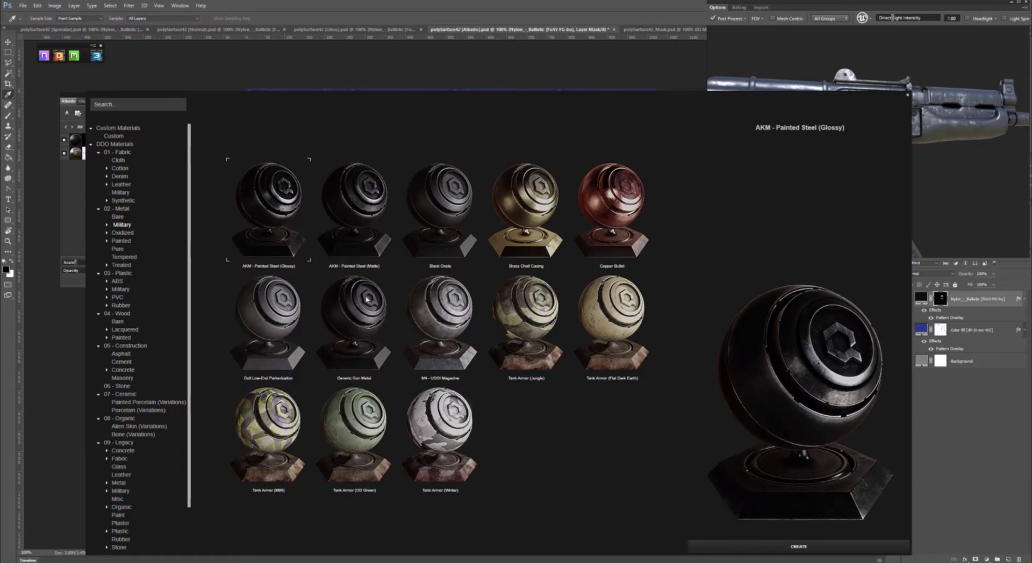
{"action": "left_click", "coordinate": [353, 323]}
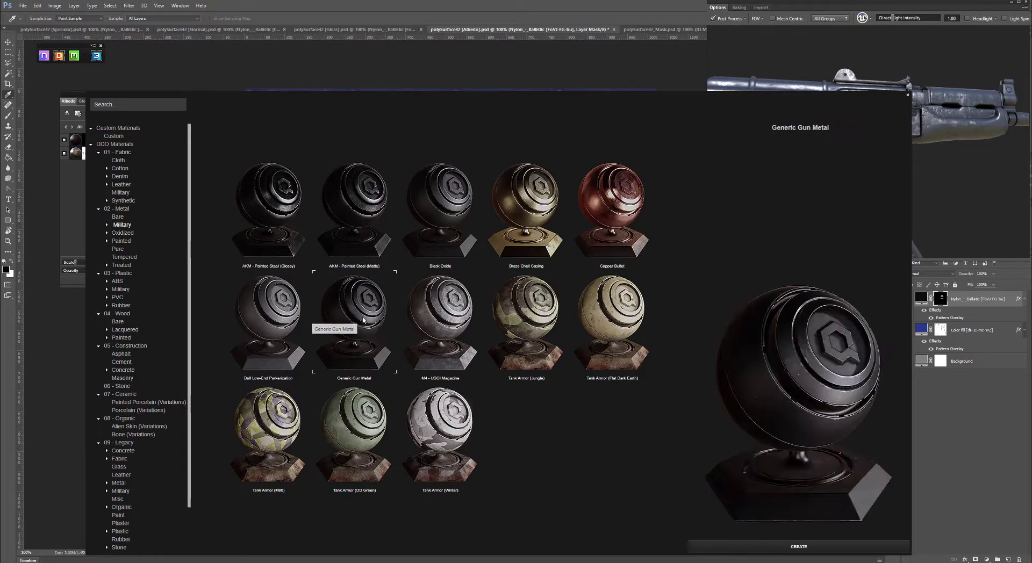
{"action": "left_click", "coordinate": [783, 547]}
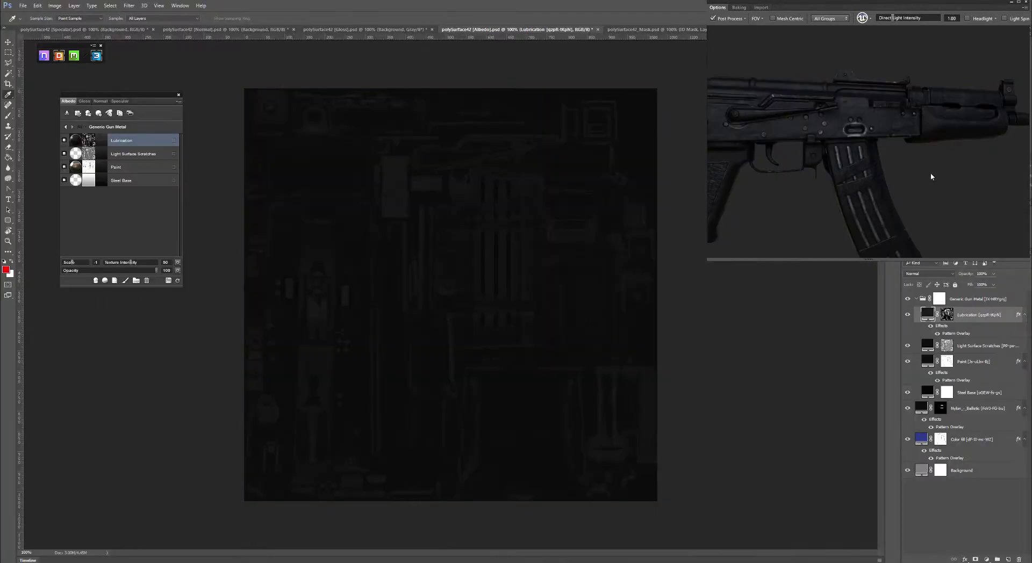
{"action": "left_click_drag", "start_coordinate": [931, 173], "coordinate": [895, 159]}
{"action": "scroll", "coordinate": [927, 180], "scroll_direction": "up", "scroll_amount": 3}
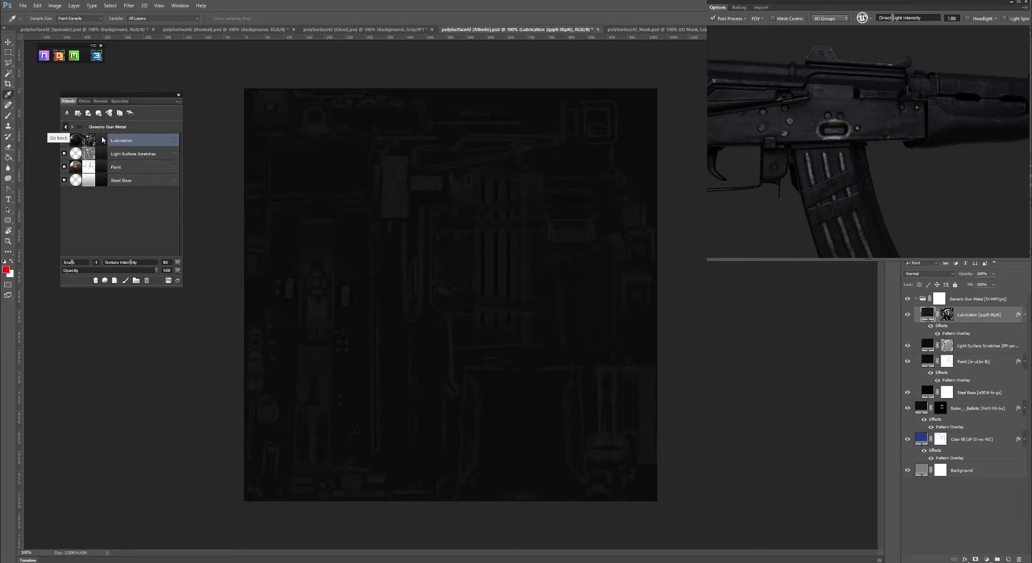
Examine the Generic Gun Metal group's sublayers, including Steel Base, and how the group sits above the nylon and colour fill layers.
{"action": "left_click", "coordinate": [66, 127]}
{"action": "left_click", "coordinate": [146, 168]}
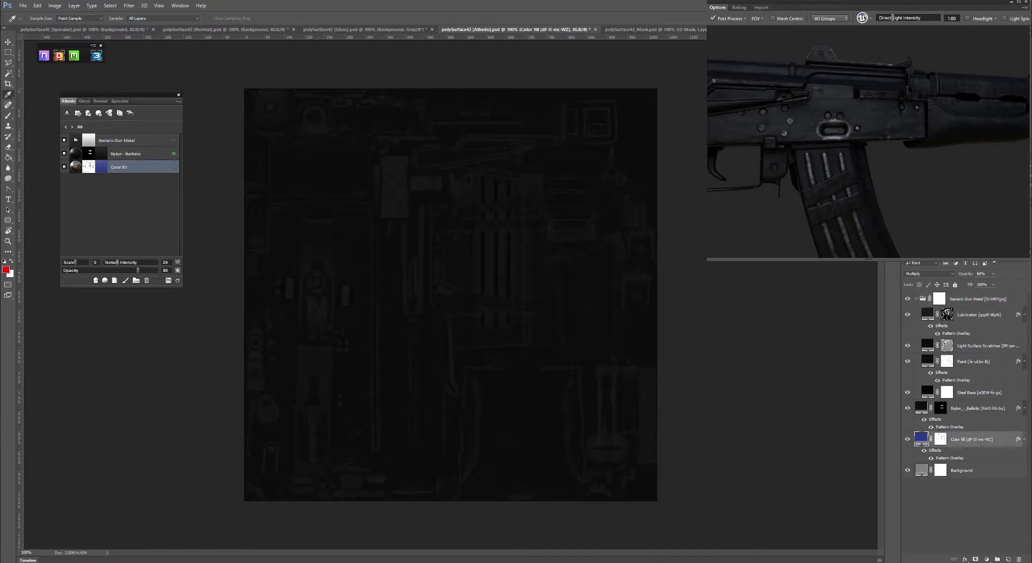
{"action": "left_click", "coordinate": [118, 140]}
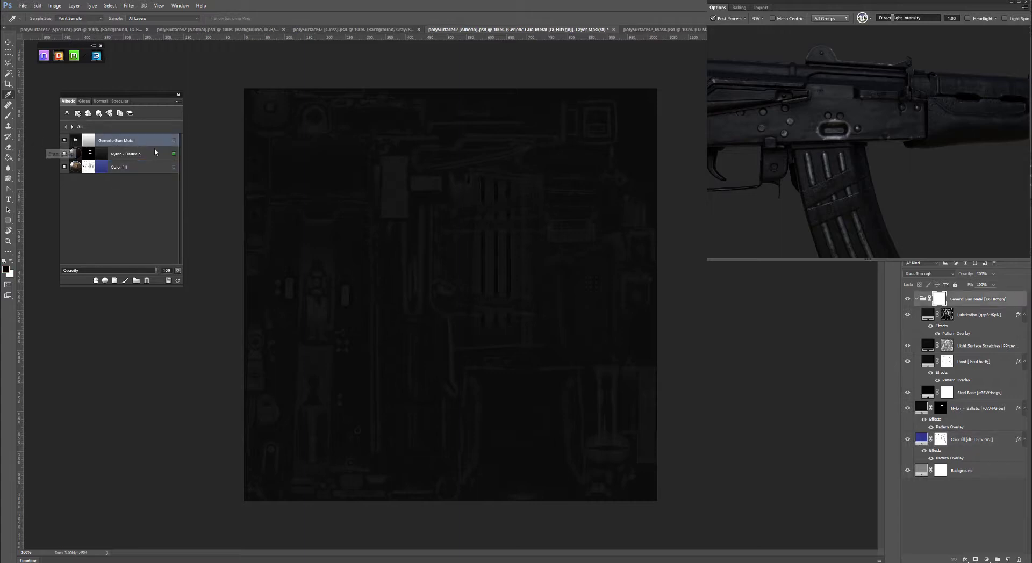
{"action": "left_click", "coordinate": [75, 141]}
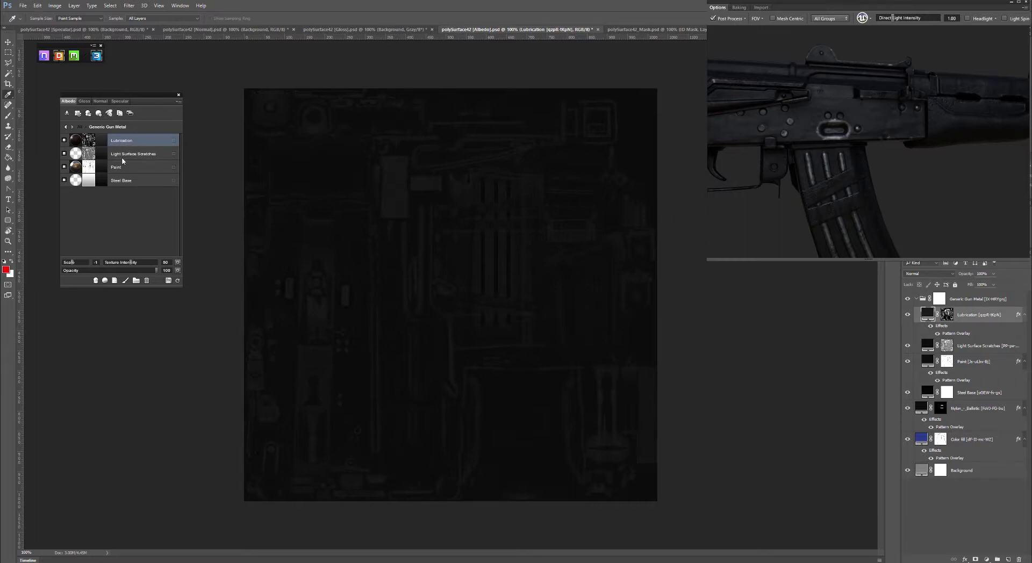
{"action": "left_click", "coordinate": [134, 181]}
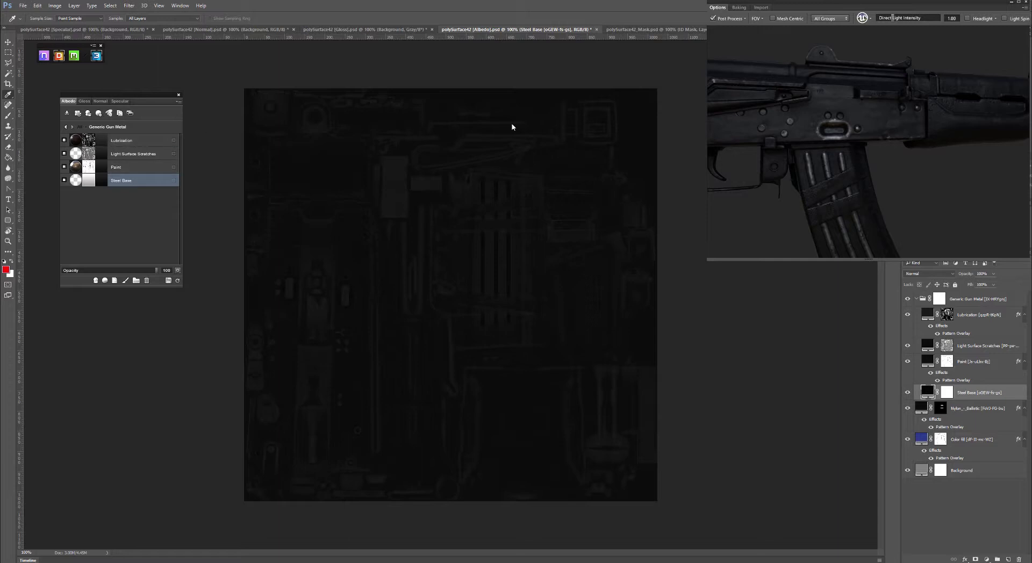
{"action": "left_click_drag", "start_coordinate": [936, 161], "coordinate": [875, 151]}
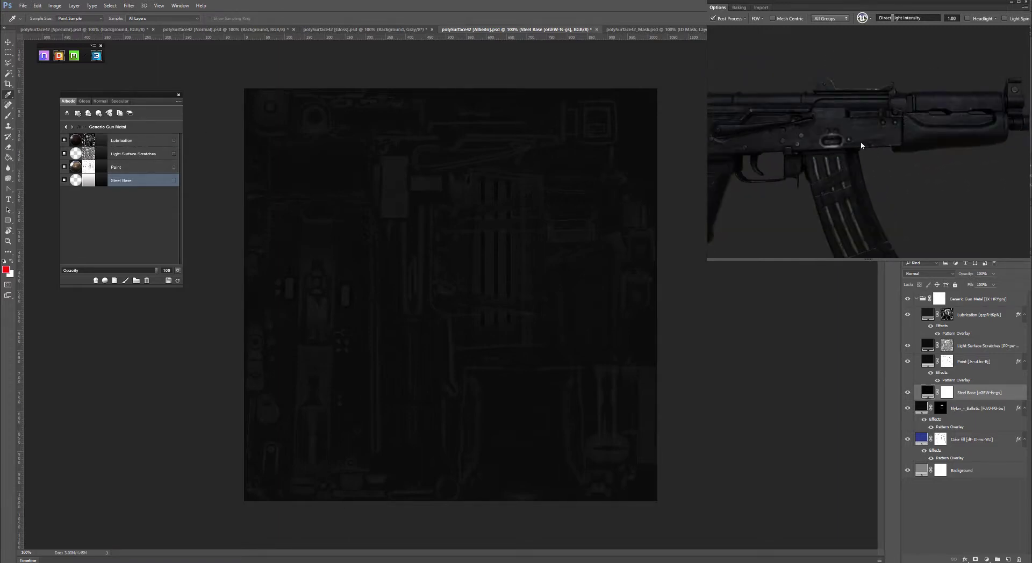
{"action": "left_click", "coordinate": [66, 127]}
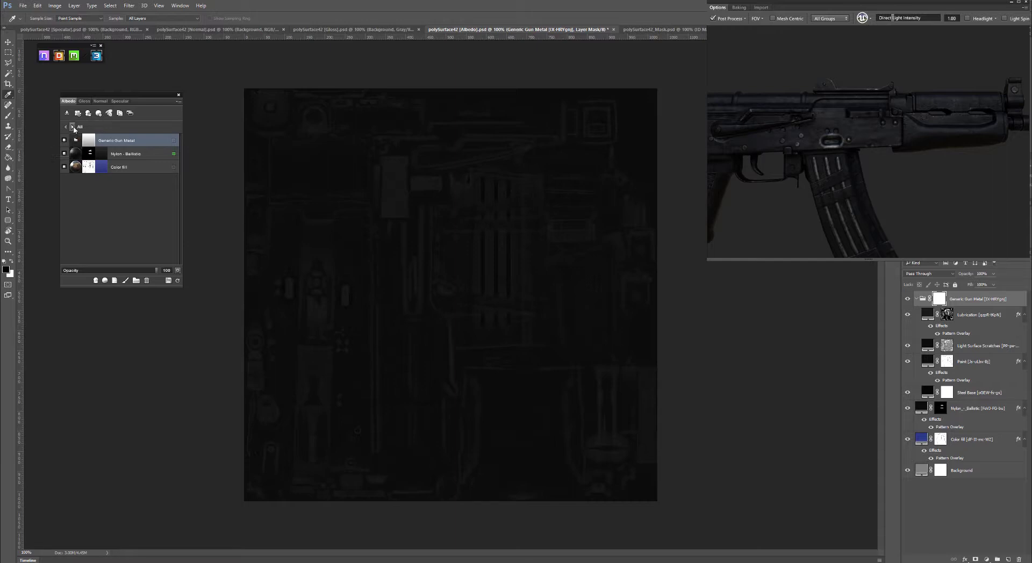
{"action": "left_click", "coordinate": [74, 128]}
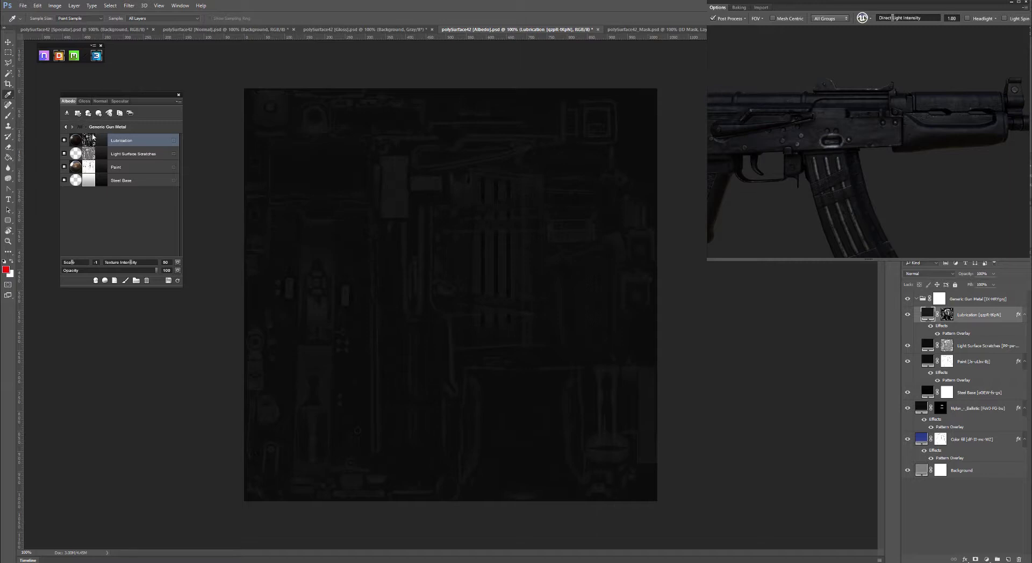
{"action": "left_click", "coordinate": [80, 129]}
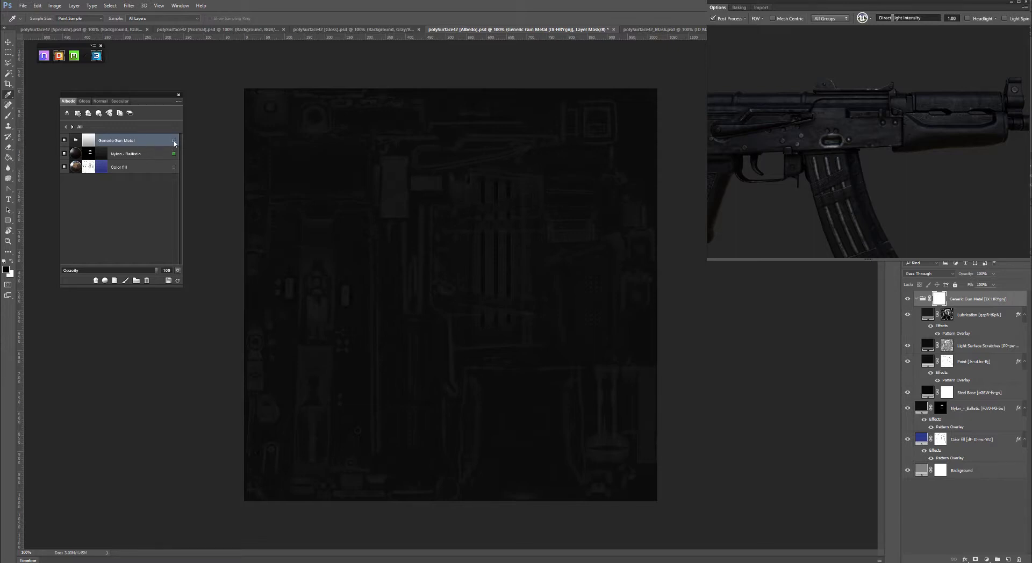
Mask the Generic Gun Metal group by colour ID to the black-coded gun parts, such as the receiver and grip.
{"action": "left_click_drag", "start_coordinate": [950, 177], "coordinate": [895, 137]}
{"action": "key", "text": "c"}
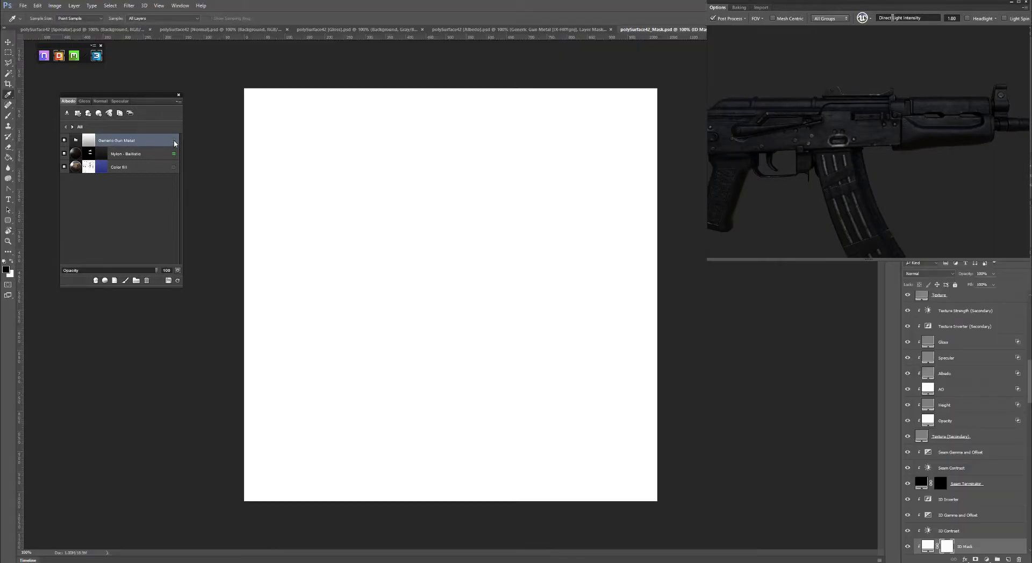
{"action": "left_click", "coordinate": [175, 143]}
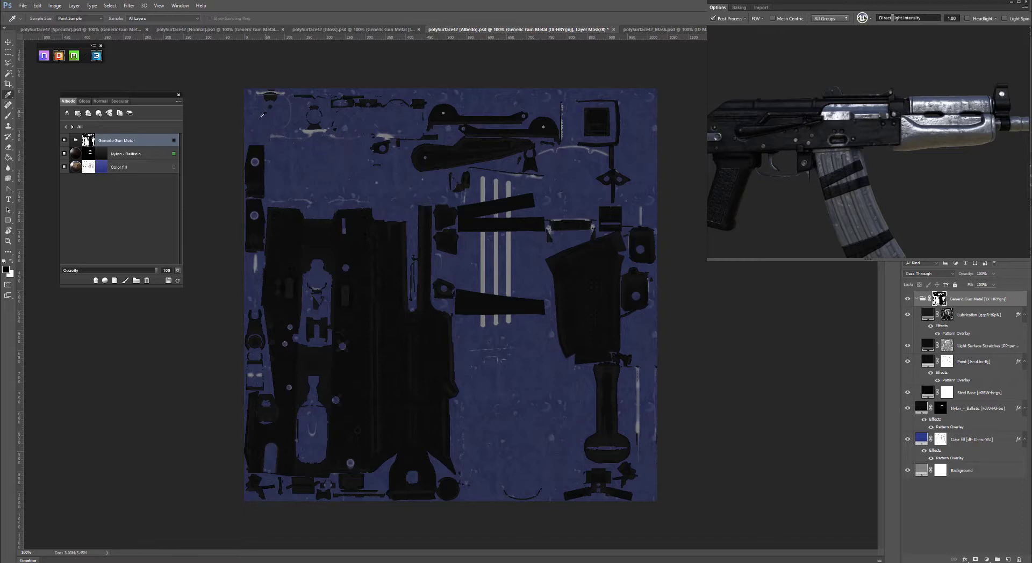
{"action": "left_click", "coordinate": [174, 141]}
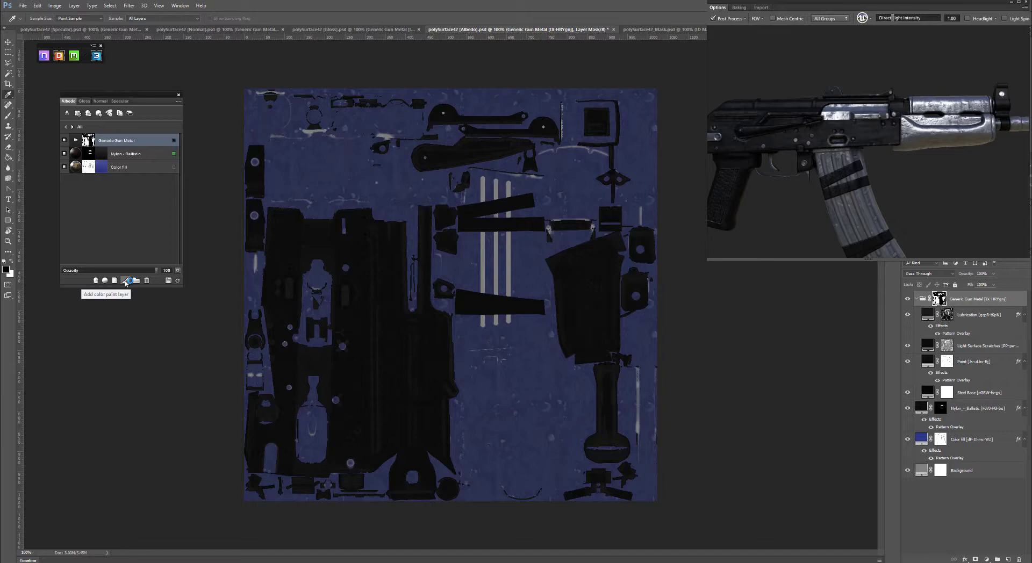
Add a colour paint layer and paint a blue freehand stroke across the receiver in the maximized 3D view.
{"action": "left_click", "coordinate": [128, 279]}
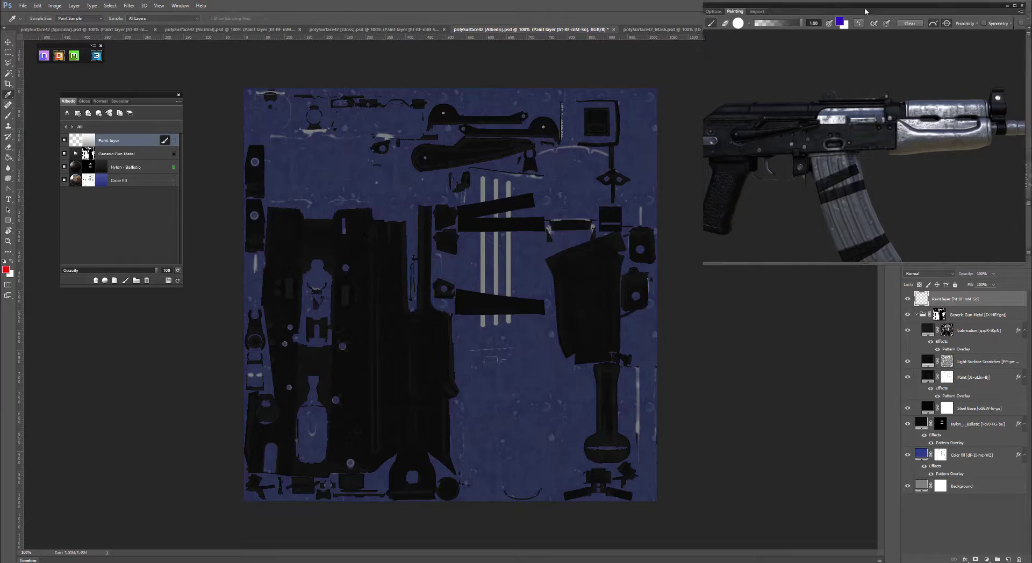
{"action": "left_click_drag", "start_coordinate": [876, 2], "coordinate": [605, 144]}
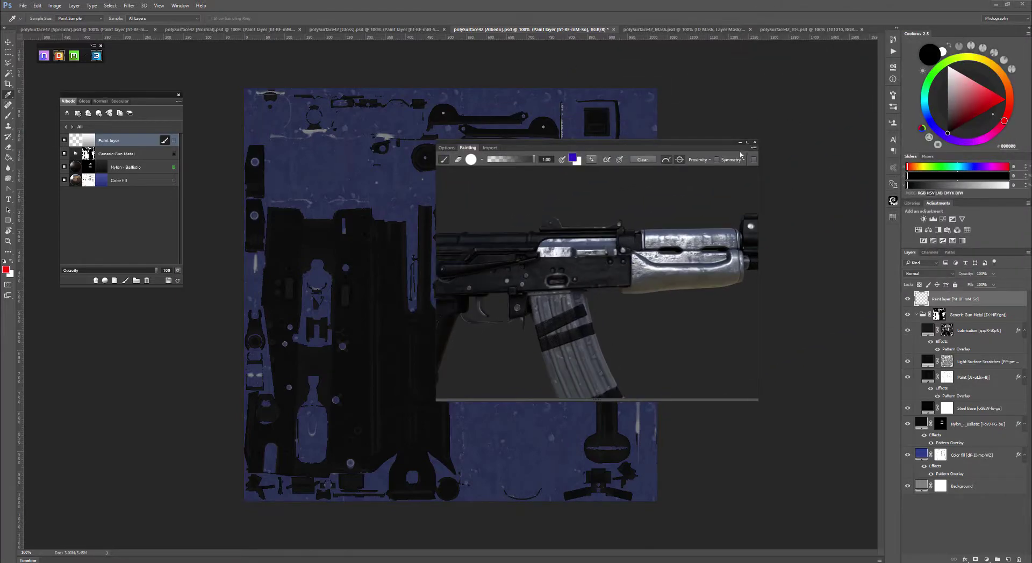
{"action": "left_click", "coordinate": [747, 142]}
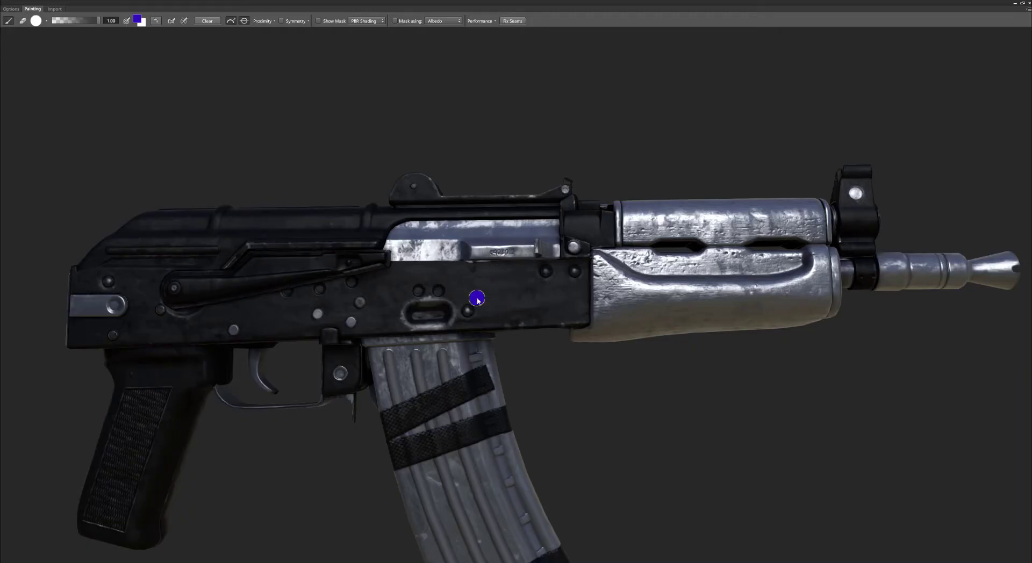
{"action": "mouse_move", "coordinate": [350, 220]}
{"action": "left_mouse_down"}
{"action": "mouse_move", "coordinate": [352, 269]}
{"action": "mouse_move", "coordinate": [569, 286]}
{"action": "mouse_move", "coordinate": [557, 274]}
{"action": "left_mouse_up"}
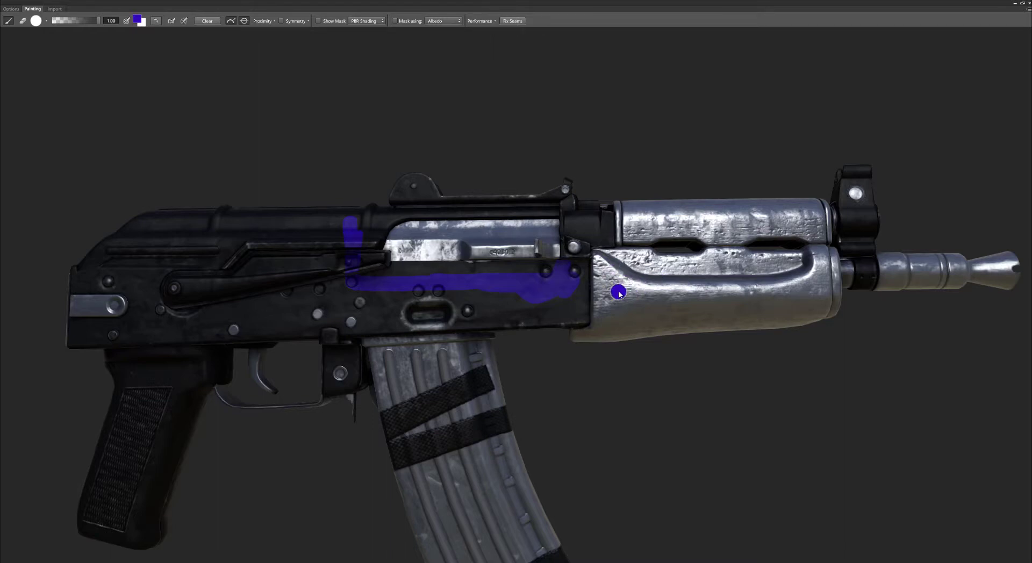
{"action": "mouse_move", "coordinate": [623, 294]}
{"action": "left_mouse_down"}
{"action": "mouse_move", "coordinate": [928, 295]}
{"action": "mouse_move", "coordinate": [792, 334]}
{"action": "mouse_move", "coordinate": [997, 318]}
{"action": "mouse_move", "coordinate": [869, 324]}
{"action": "mouse_move", "coordinate": [946, 312]}
{"action": "mouse_move", "coordinate": [890, 318]}
{"action": "mouse_move", "coordinate": [917, 316]}
{"action": "left_mouse_up"}
Browse the brush categories and choose a fan-shaped bristle tip from Brush Tip Shapes.
{"action": "left_click", "coordinate": [47, 22]}
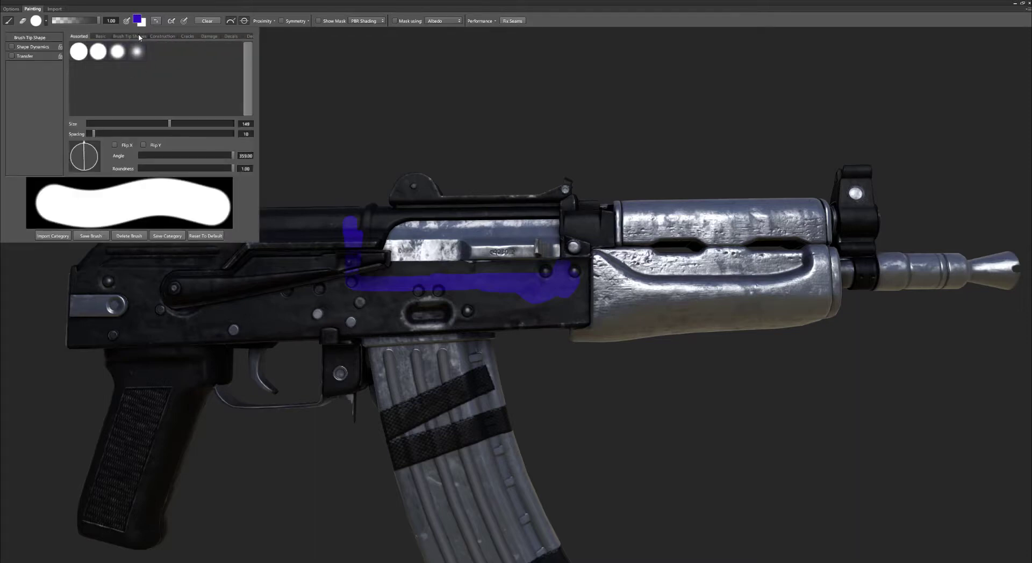
{"action": "left_click", "coordinate": [141, 36]}
{"action": "left_click", "coordinate": [162, 36]}
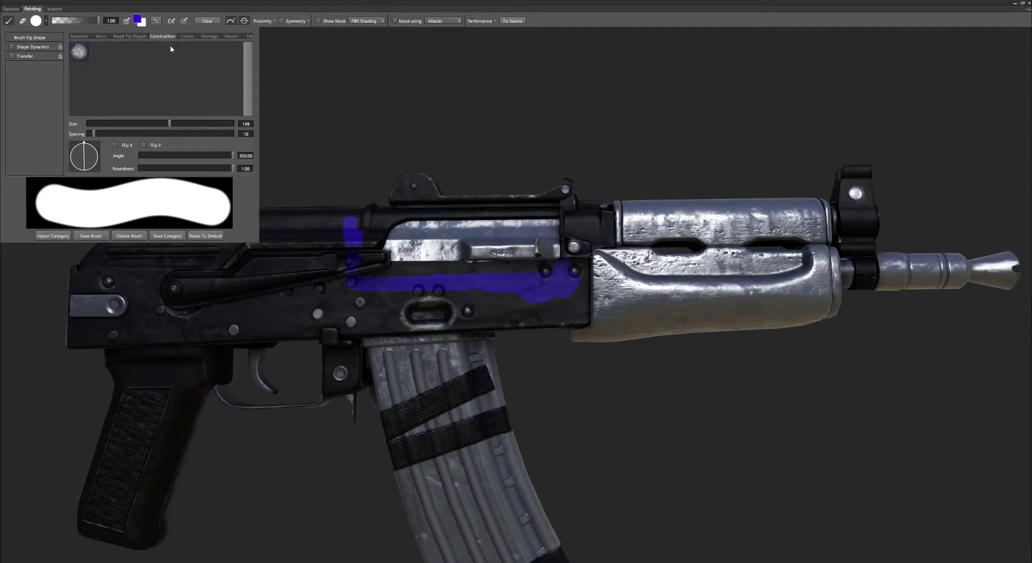
{"action": "left_click", "coordinate": [184, 36]}
{"action": "left_click", "coordinate": [129, 36]}
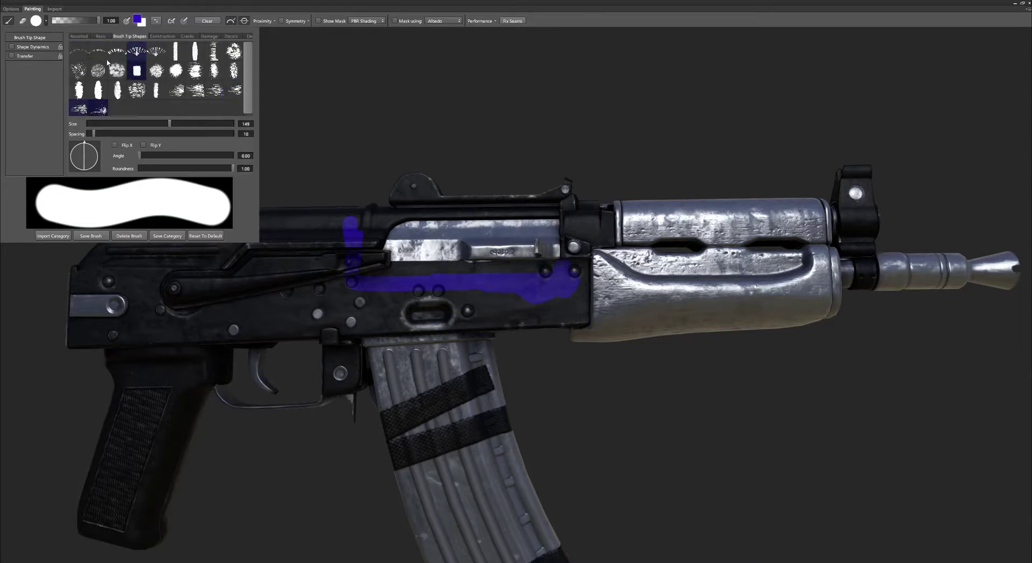
{"action": "left_click", "coordinate": [118, 51]}
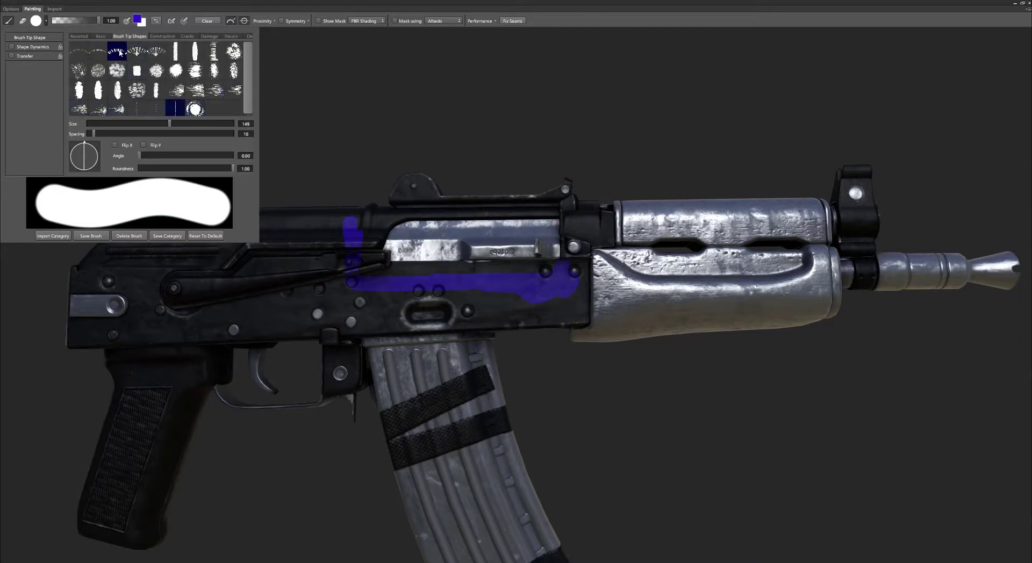
Enlarge the fan-shaped brush and try it out over the lower handguard.
{"action": "left_click", "coordinate": [640, 300]}
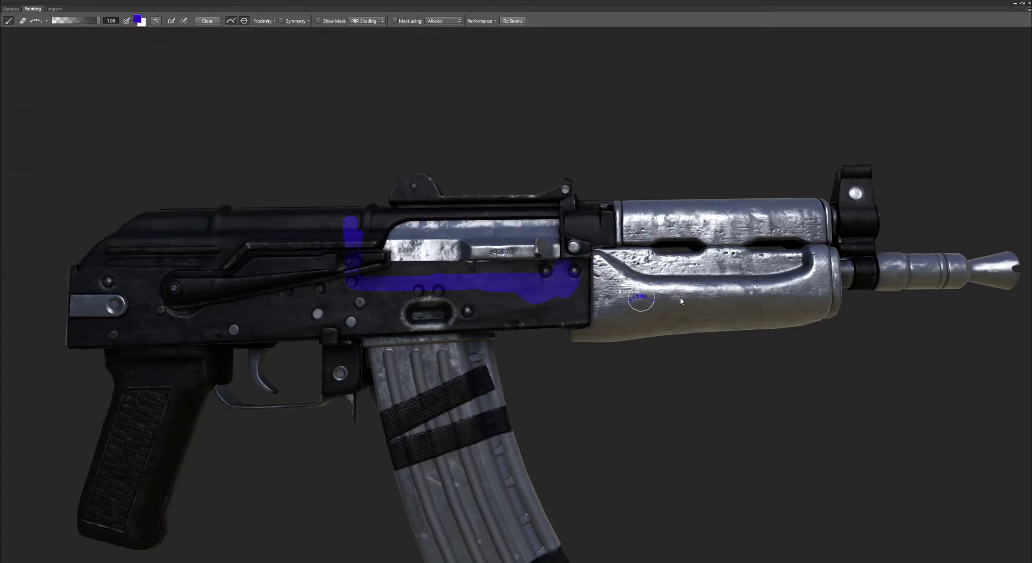
{"action": "mouse_move", "coordinate": [641, 299]}
{"action": "left_mouse_down"}
{"action": "mouse_move", "coordinate": [959, 279]}
{"action": "mouse_move", "coordinate": [670, 289]}
{"action": "mouse_move", "coordinate": [845, 279]}
{"action": "mouse_move", "coordinate": [806, 284]}
{"action": "left_mouse_up"}
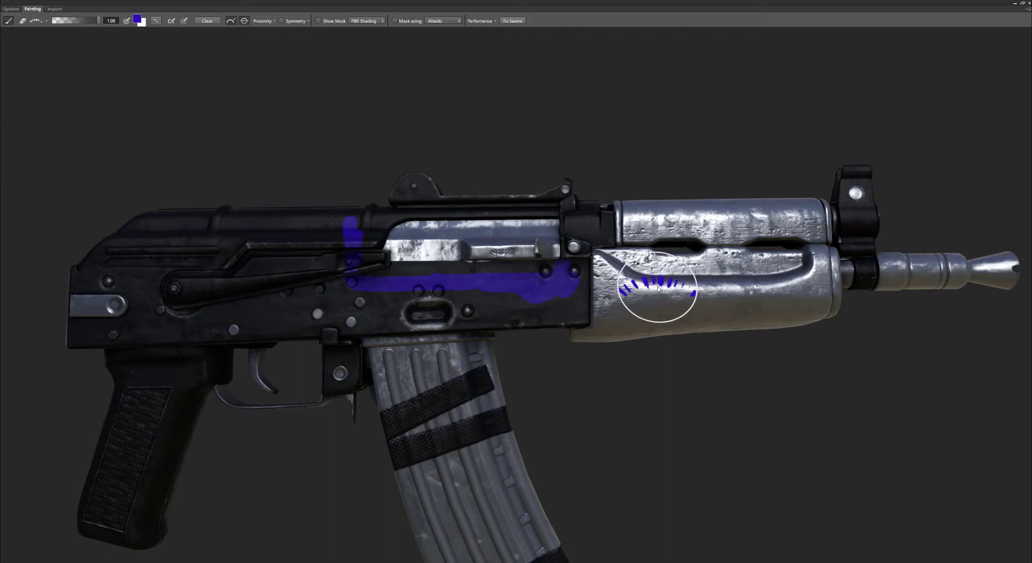
{"action": "mouse_move", "coordinate": [661, 299]}
{"action": "left_mouse_down"}
{"action": "mouse_move", "coordinate": [763, 311]}
{"action": "mouse_move", "coordinate": [812, 345]}
{"action": "mouse_move", "coordinate": [753, 205]}
{"action": "mouse_move", "coordinate": [664, 150]}
{"action": "mouse_move", "coordinate": [679, 373]}
{"action": "mouse_move", "coordinate": [707, 478]}
{"action": "mouse_move", "coordinate": [886, 301]}
{"action": "mouse_move", "coordinate": [681, 132]}
{"action": "mouse_move", "coordinate": [672, 437]}
{"action": "mouse_move", "coordinate": [668, 396]}
{"action": "left_mouse_up"}
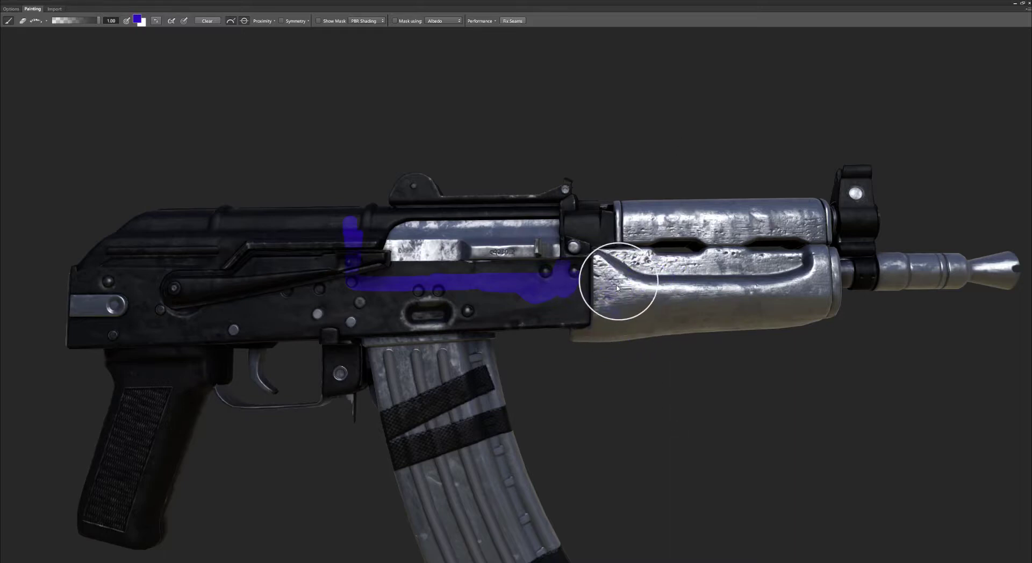
Paint trial strokes with the fan brush over the handguards and lower receiver, and lower the brush flow to 0.54.
{"action": "mouse_move", "coordinate": [619, 285]}
{"action": "left_mouse_down"}
{"action": "mouse_move", "coordinate": [663, 296]}
{"action": "mouse_move", "coordinate": [676, 276]}
{"action": "mouse_move", "coordinate": [699, 301]}
{"action": "mouse_move", "coordinate": [966, 417]}
{"action": "mouse_move", "coordinate": [905, 383]}
{"action": "mouse_move", "coordinate": [682, 379]}
{"action": "mouse_move", "coordinate": [679, 141]}
{"action": "mouse_move", "coordinate": [684, 172]}
{"action": "left_mouse_up"}
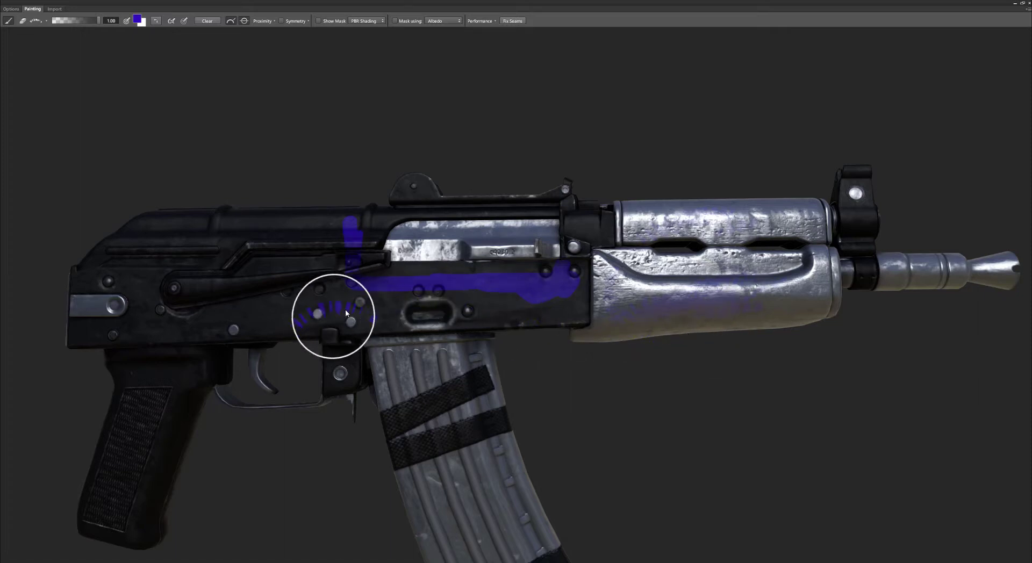
{"action": "left_click_drag", "start_coordinate": [525, 364], "coordinate": [536, 361]}
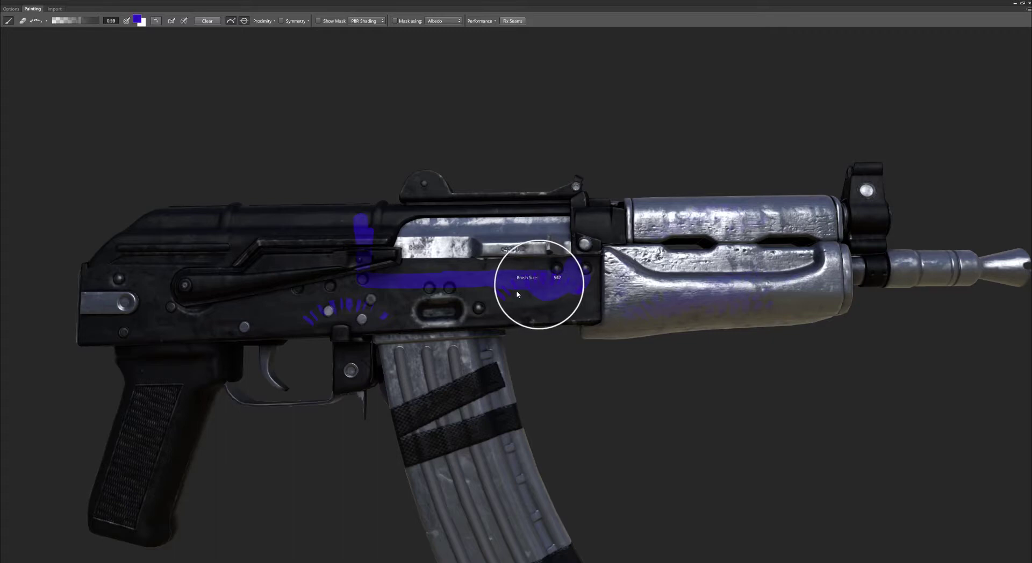
{"action": "key", "text": "6"}
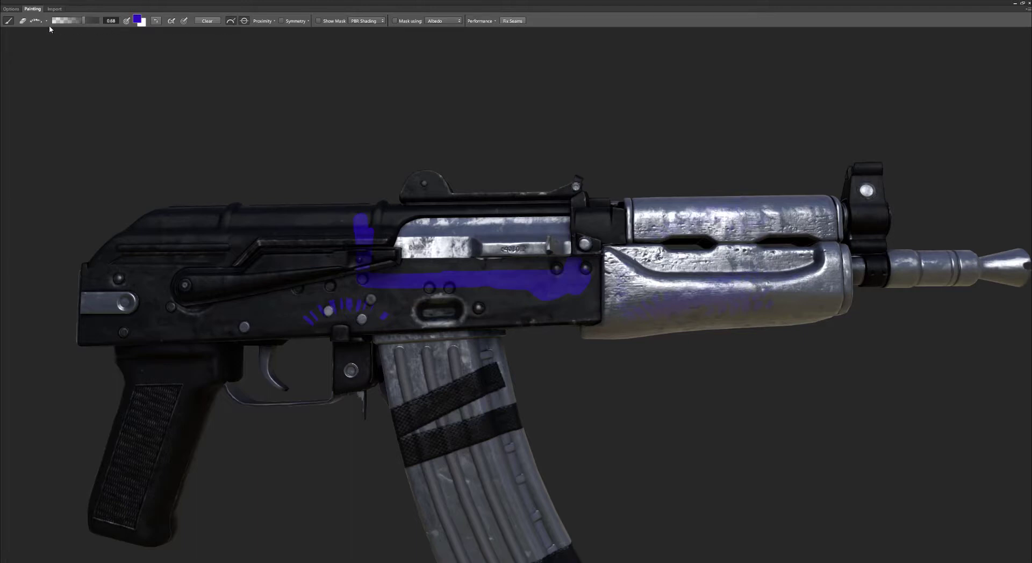
{"action": "left_click", "coordinate": [77, 21]}
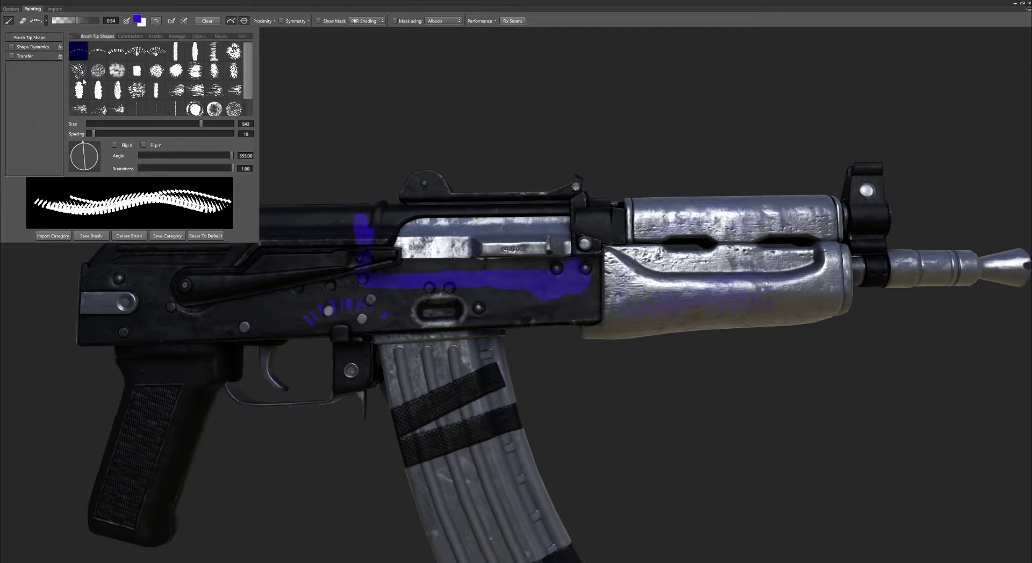
Set the fan brush's size to 46 and its angle to 40.
{"action": "left_click_drag", "start_coordinate": [85, 144], "coordinate": [88, 145]}
{"action": "left_click", "coordinate": [80, 36]}
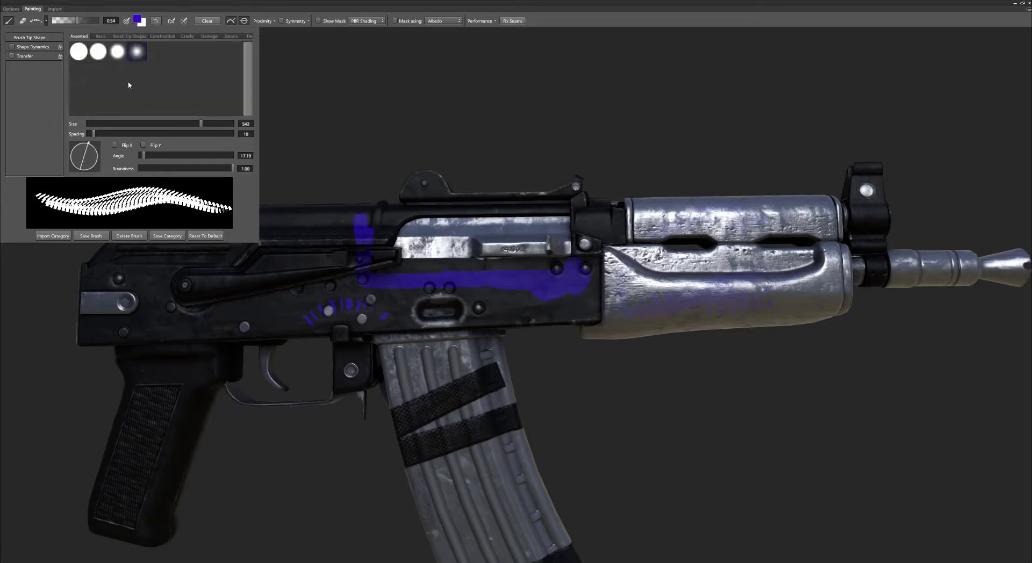
{"action": "left_click_drag", "start_coordinate": [163, 122], "coordinate": [92, 136]}
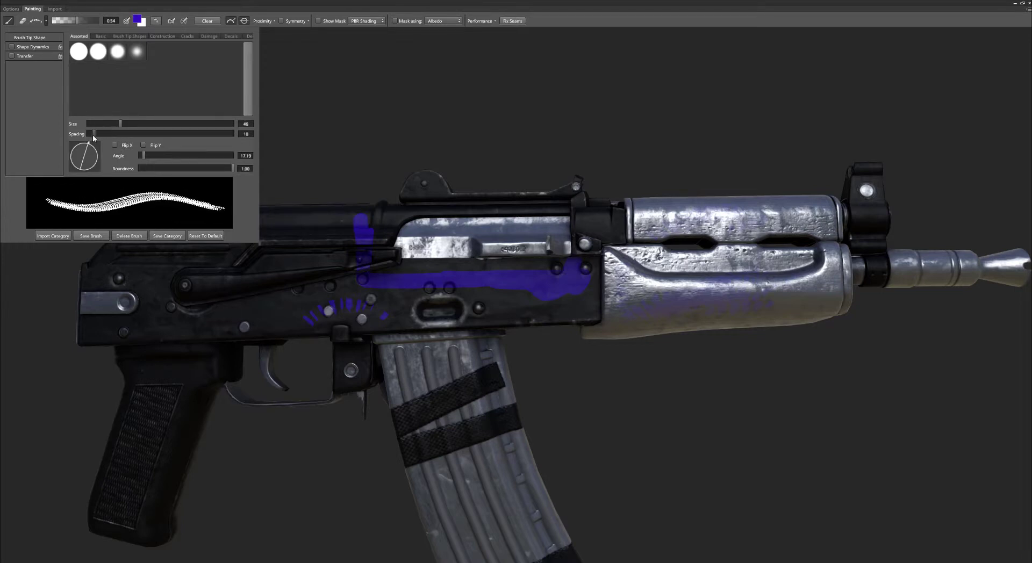
{"action": "left_click_drag", "start_coordinate": [144, 155], "coordinate": [150, 156]}
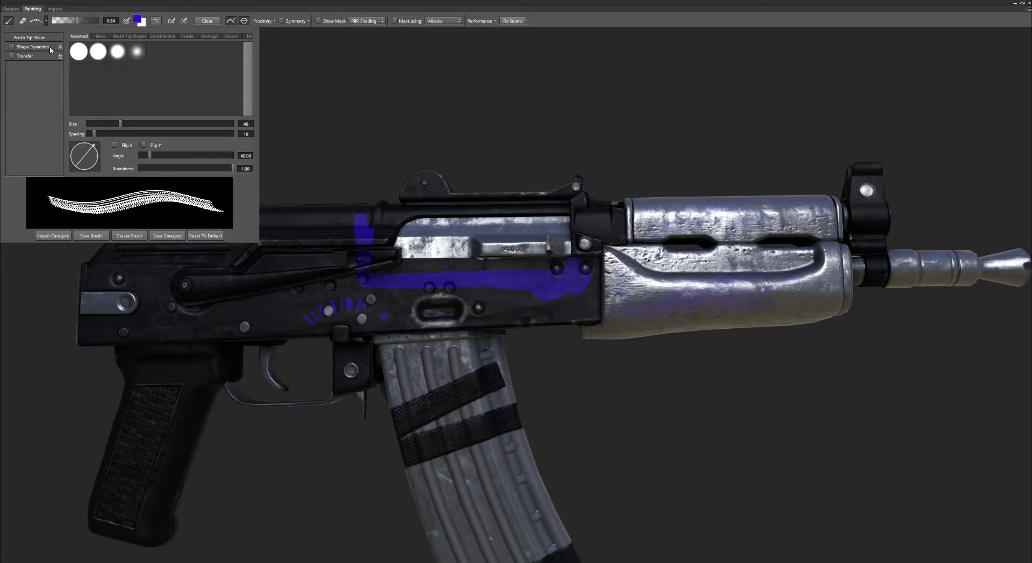
Try the brush's Shape Dynamics and Transfer options, and switch both off again.
{"action": "left_click", "coordinate": [32, 47]}
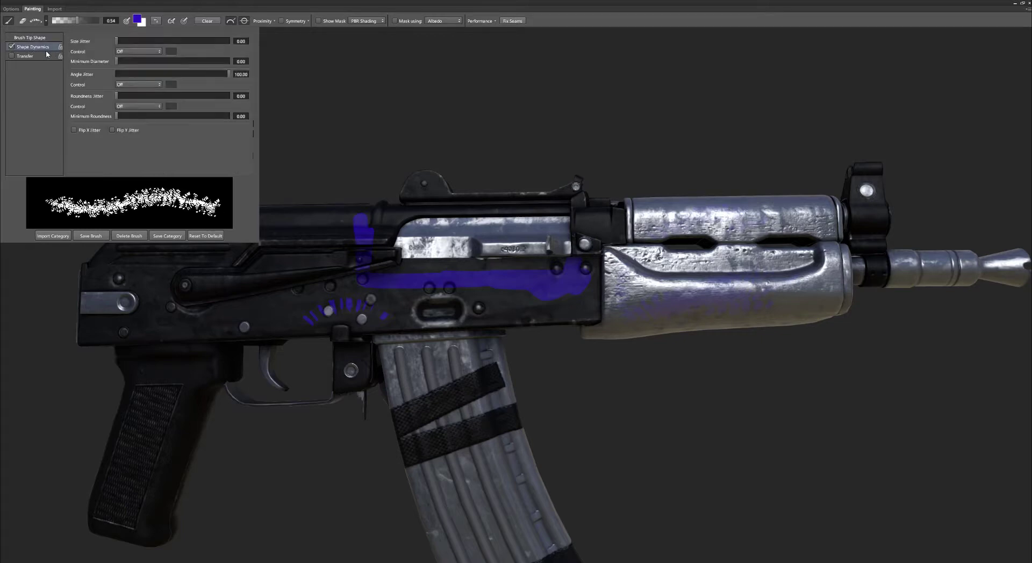
{"action": "left_click", "coordinate": [23, 57]}
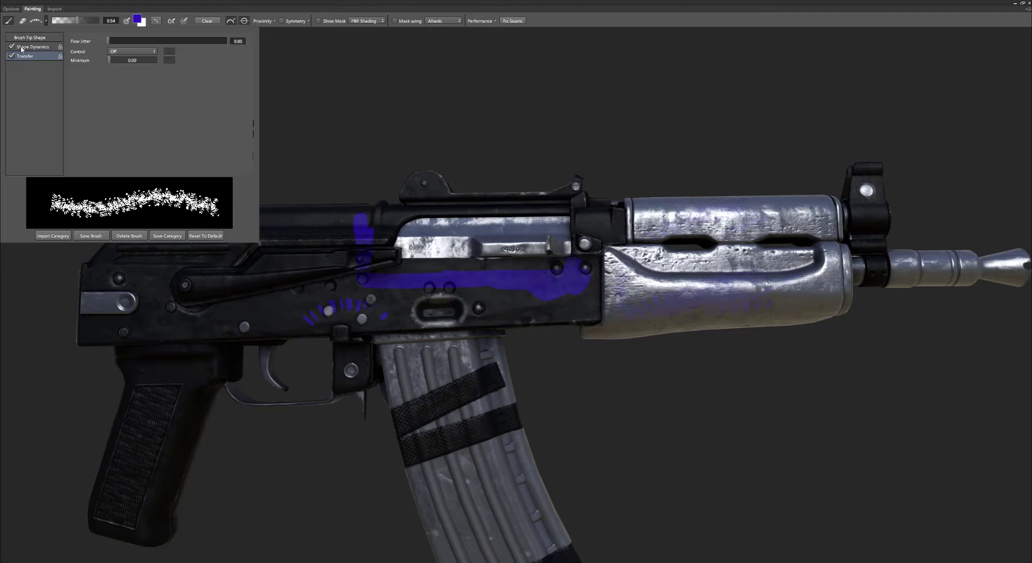
{"action": "left_click", "coordinate": [23, 47]}
{"action": "left_click", "coordinate": [11, 47]}
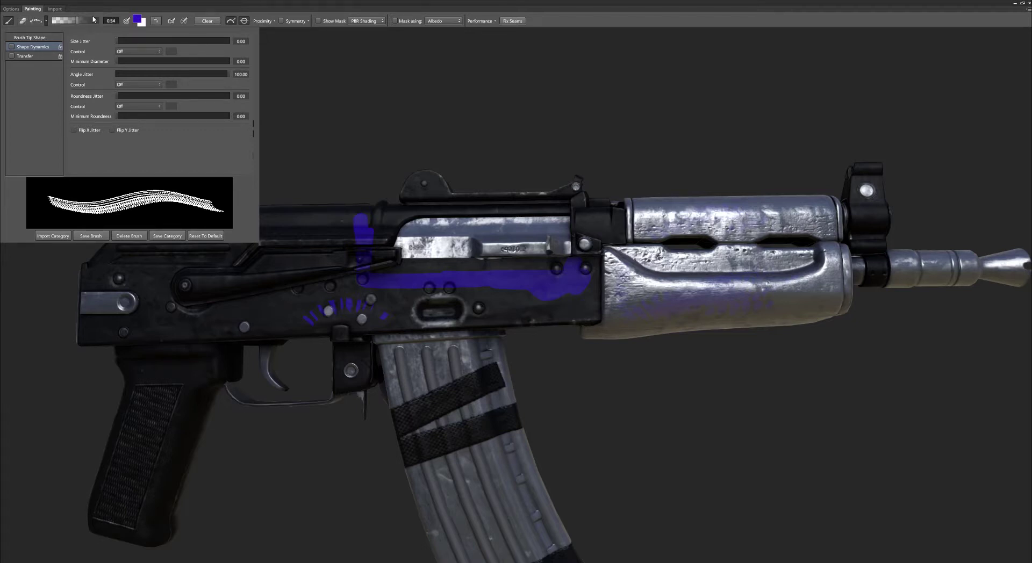
Change the foreground paint colour to a medium green.
{"action": "left_click", "coordinate": [138, 20]}
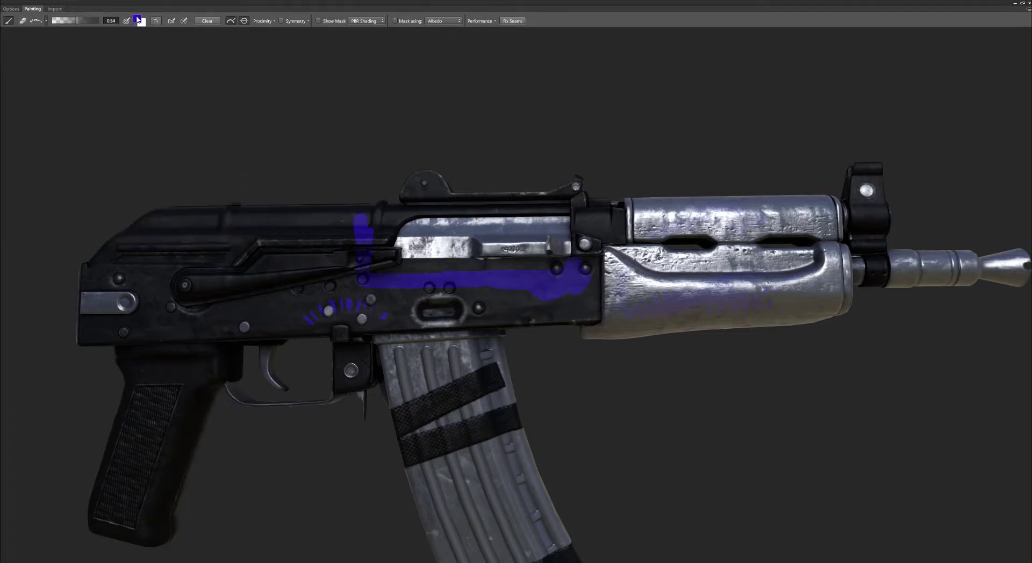
{"action": "left_click", "coordinate": [723, 71]}
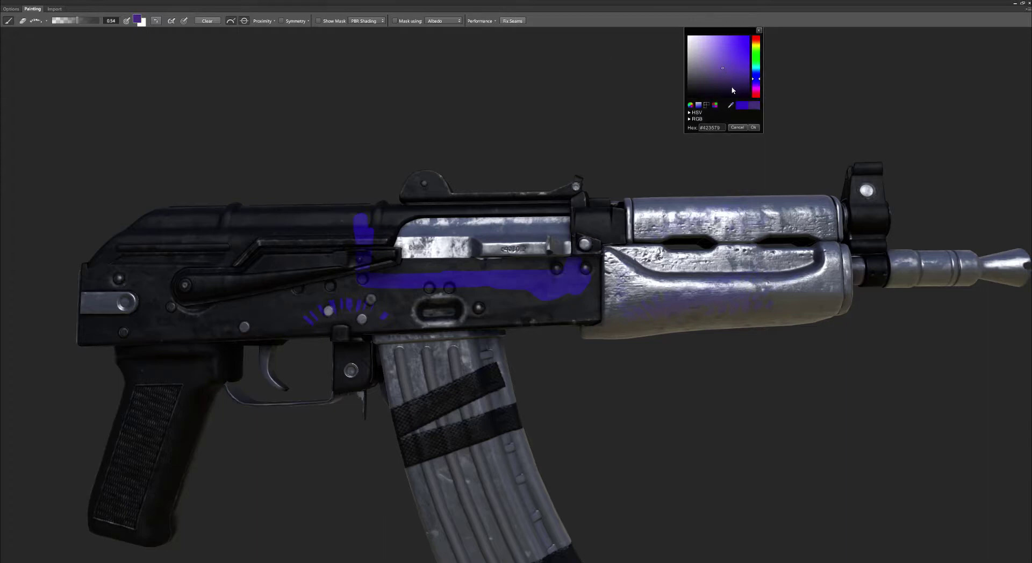
{"action": "left_click", "coordinate": [731, 88]}
{"action": "left_click", "coordinate": [756, 57]}
{"action": "left_click", "coordinate": [721, 54]}
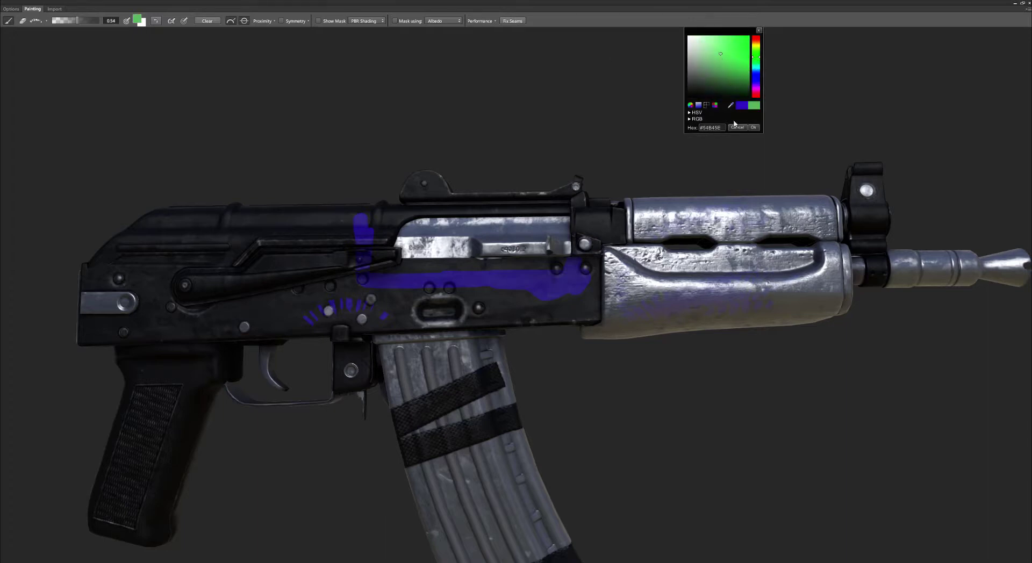
{"action": "left_click", "coordinate": [754, 127]}
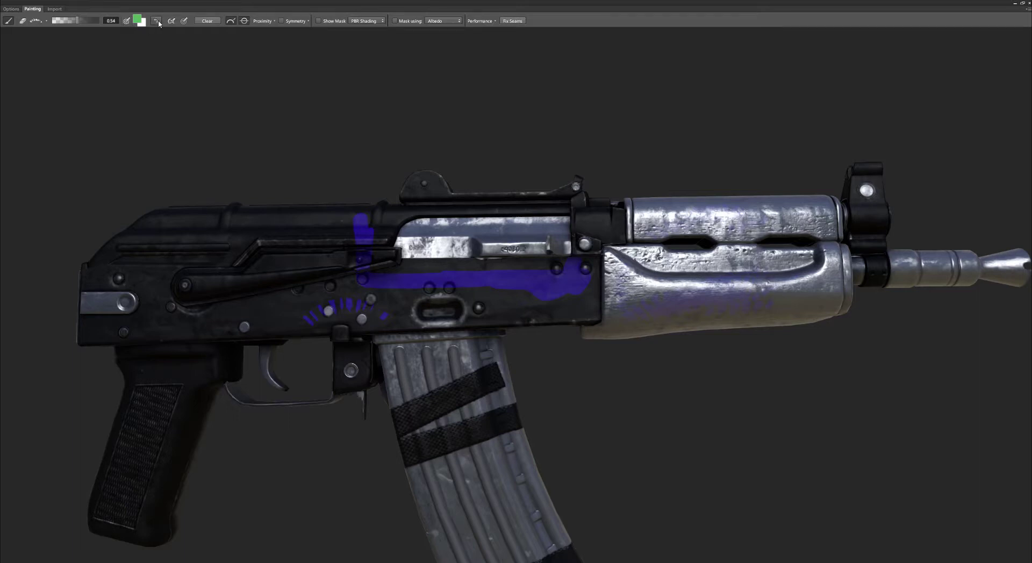
{"action": "left_click", "coordinate": [158, 22]}
{"action": "left_click", "coordinate": [158, 22]}
Try X-axis symmetry, inspect the mirror plane from the front of the gun, and turn symmetry off.
{"action": "left_click", "coordinate": [308, 21]}
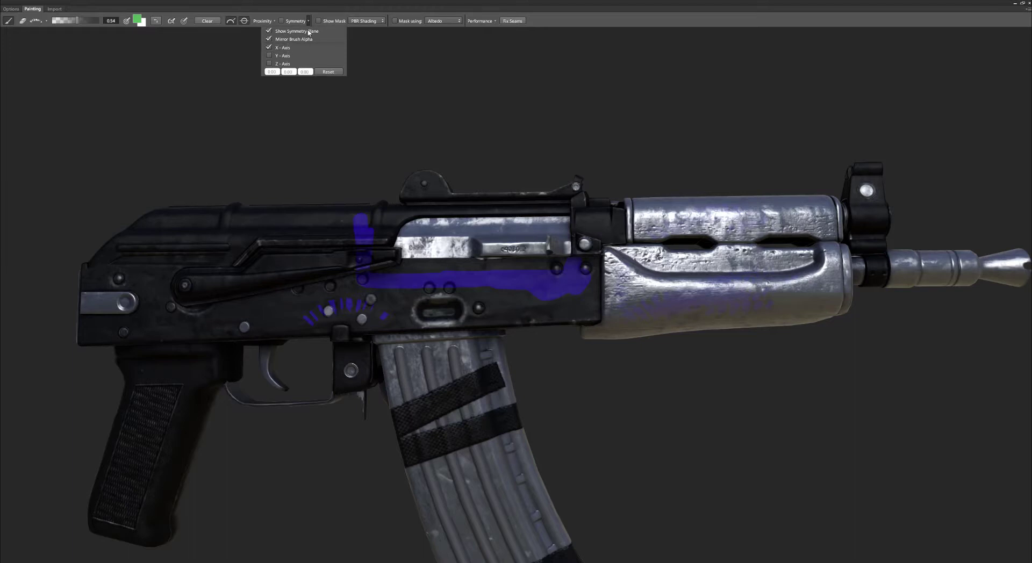
{"action": "left_click", "coordinate": [285, 21]}
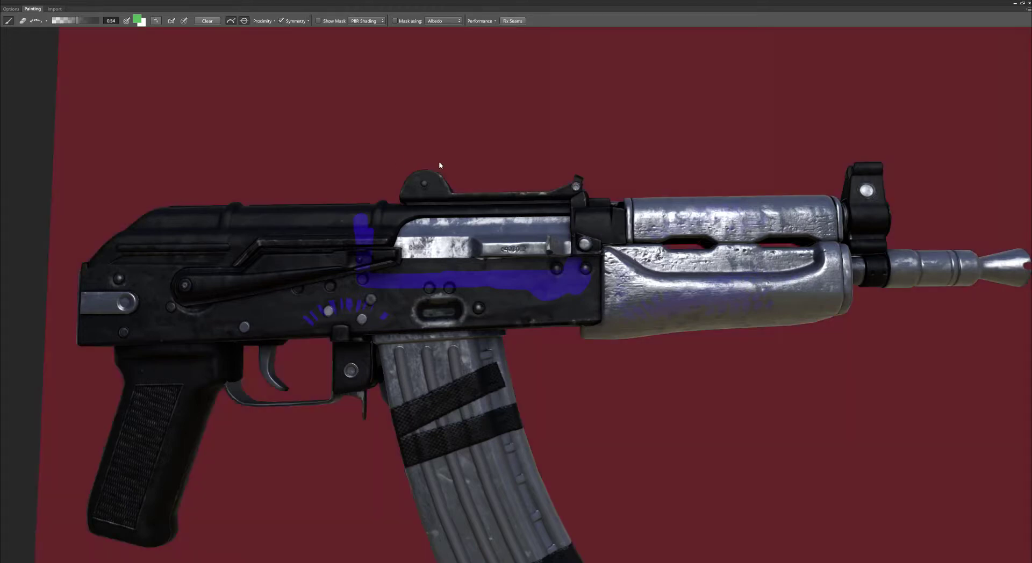
{"action": "scroll", "coordinate": [769, 387], "scroll_direction": "down", "scroll_amount": 5}
{"action": "left_click_drag", "start_coordinate": [612, 299], "coordinate": [508, 312]}
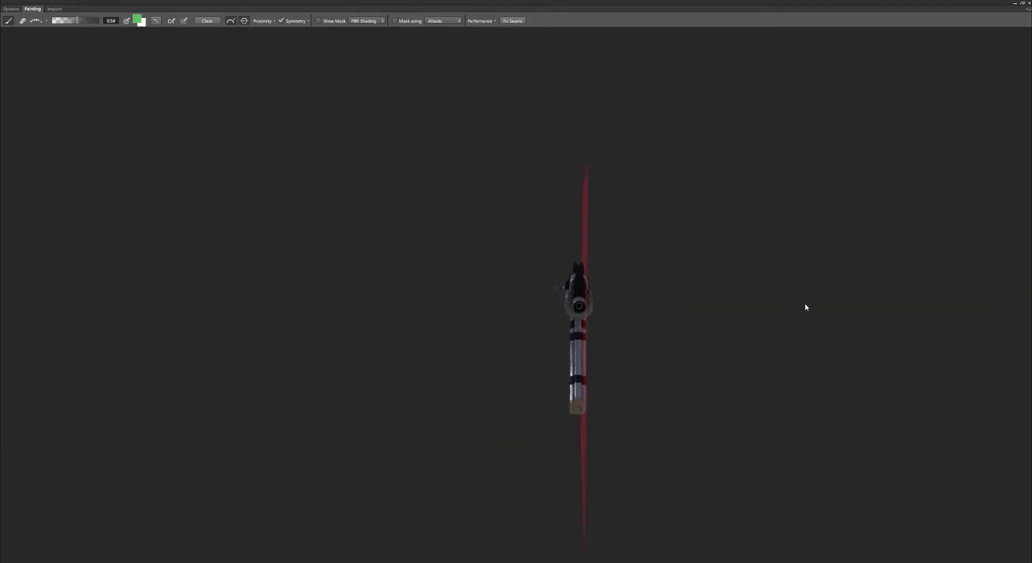
{"action": "scroll", "coordinate": [724, 347], "scroll_direction": "up", "scroll_amount": 5}
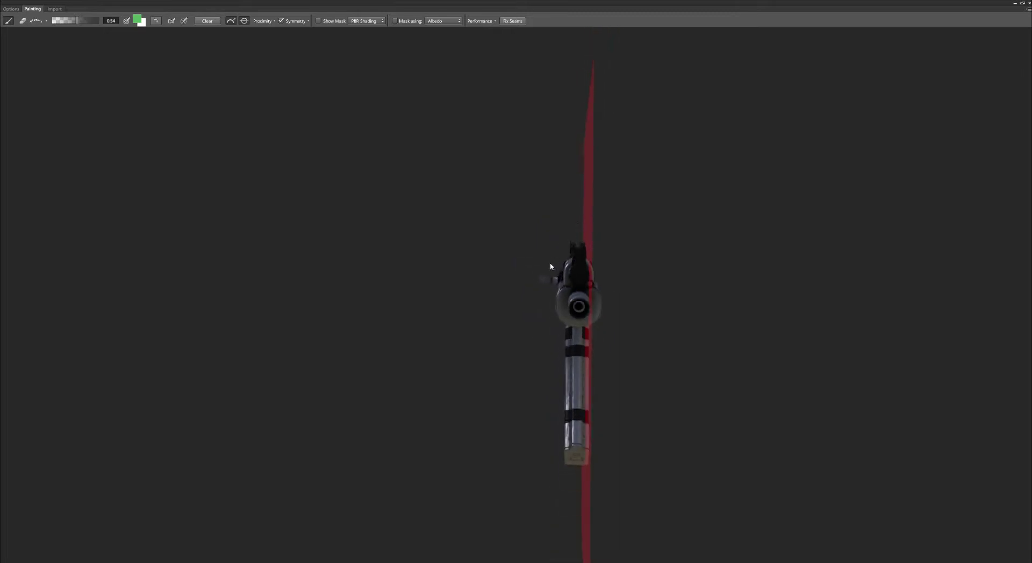
{"action": "left_click_drag", "start_coordinate": [647, 283], "coordinate": [525, 314]}
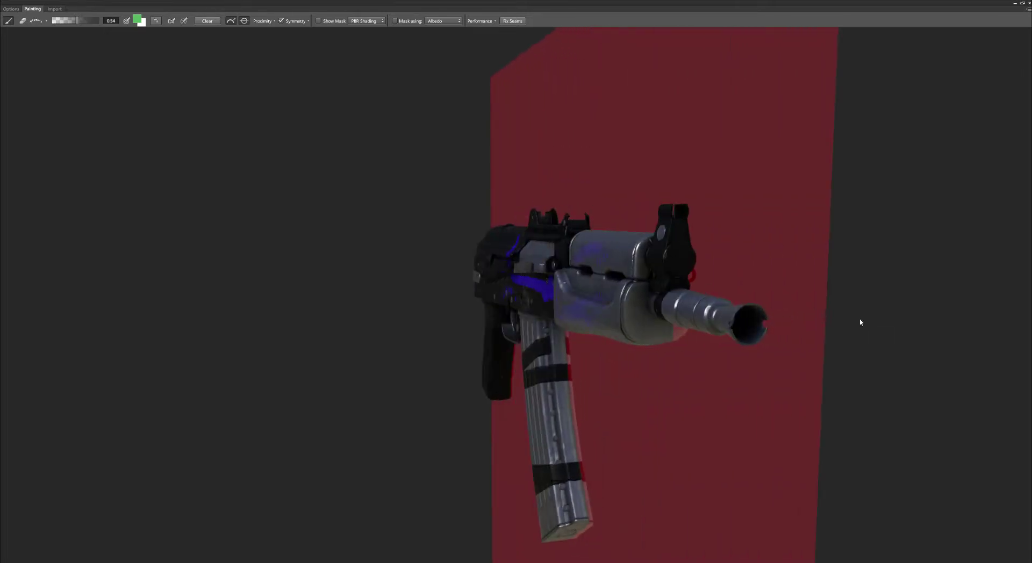
{"action": "left_click_drag", "start_coordinate": [860, 320], "coordinate": [246, 125]}
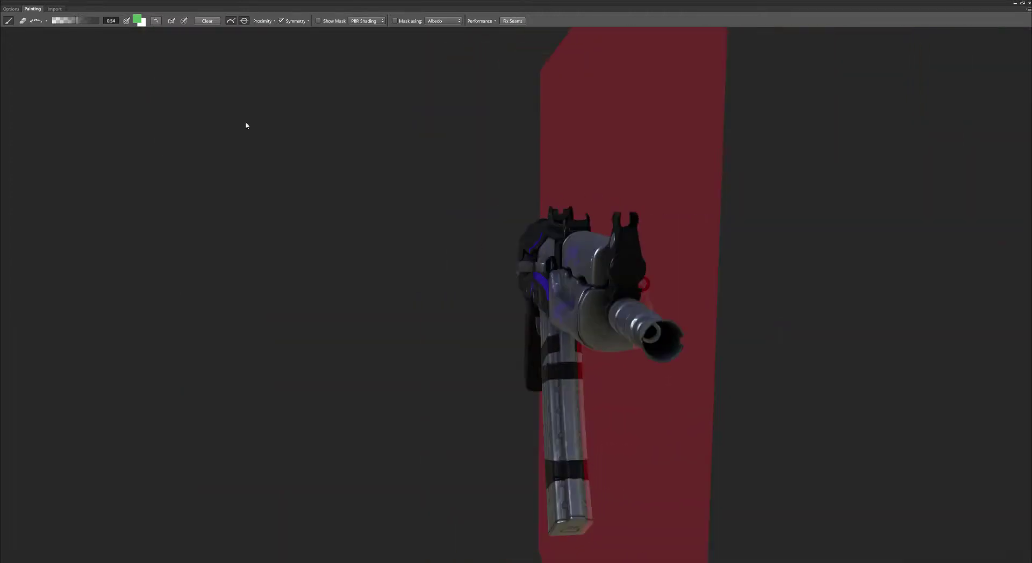
{"action": "left_click", "coordinate": [294, 21]}
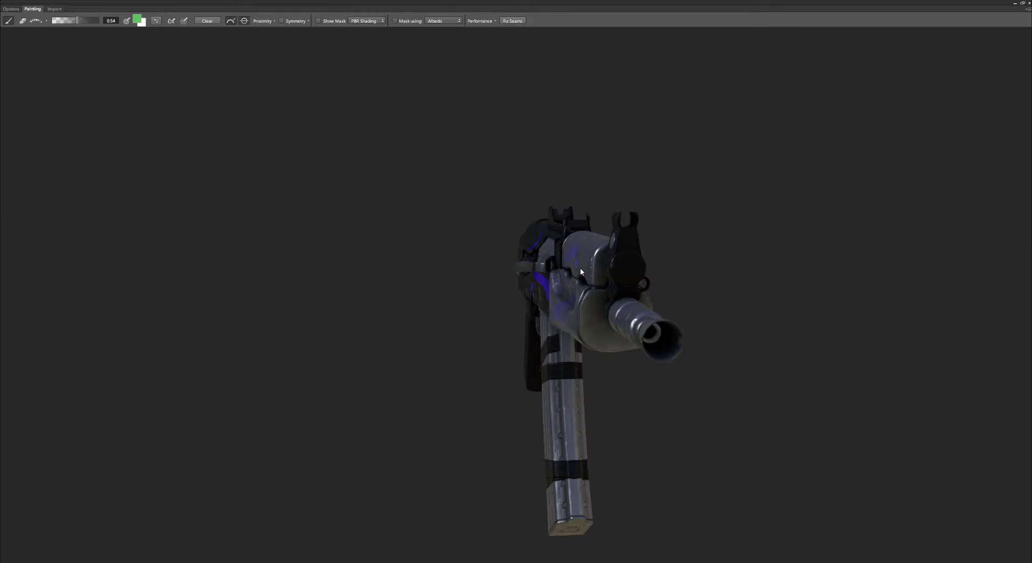
Inspect the painted areas in mask view, return to PBR shading and look through the performance options.
{"action": "left_click", "coordinate": [318, 21]}
{"action": "left_click_drag", "start_coordinate": [399, 138], "coordinate": [530, 177]}
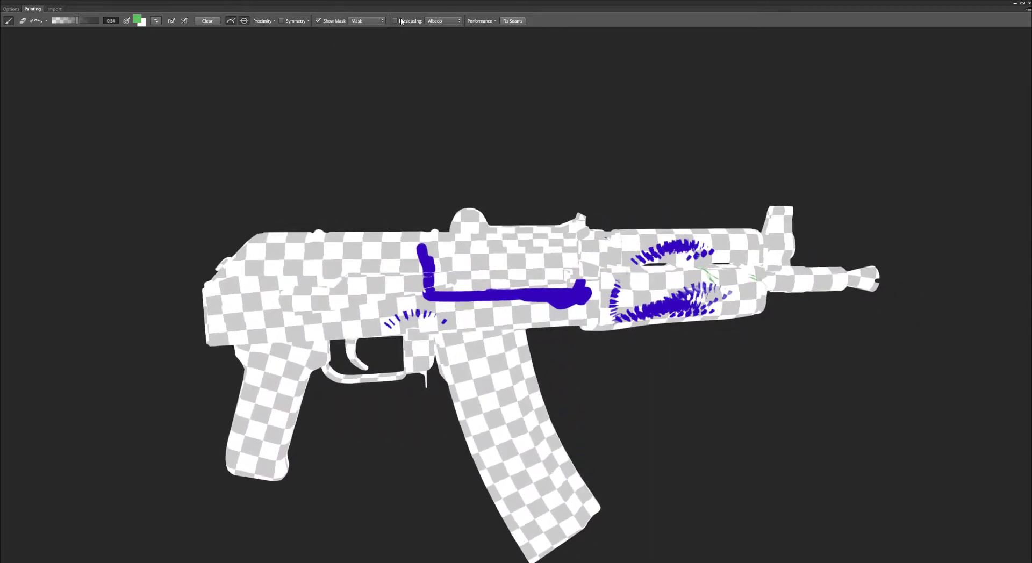
{"action": "left_click", "coordinate": [327, 21]}
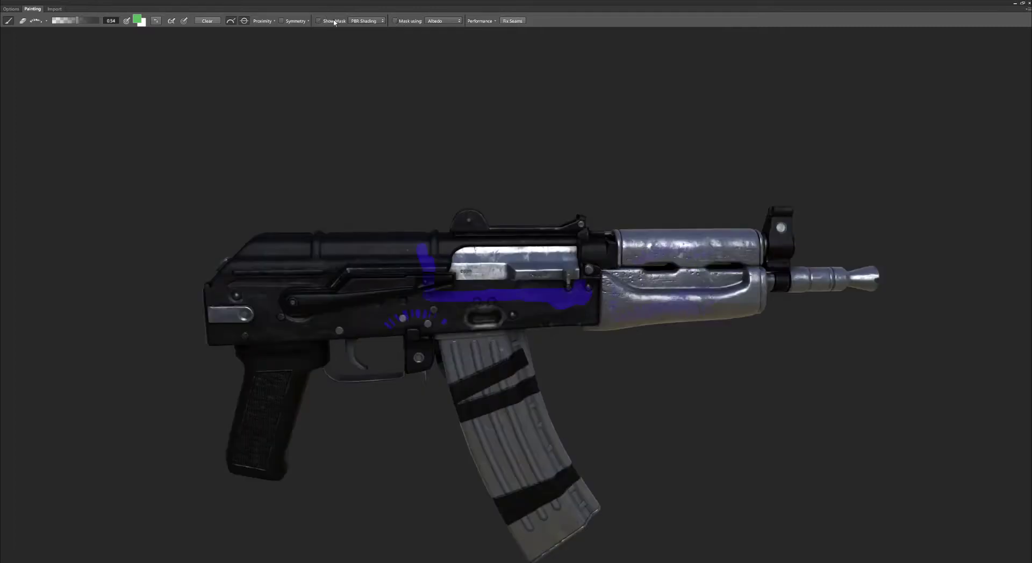
{"action": "left_click", "coordinate": [495, 21]}
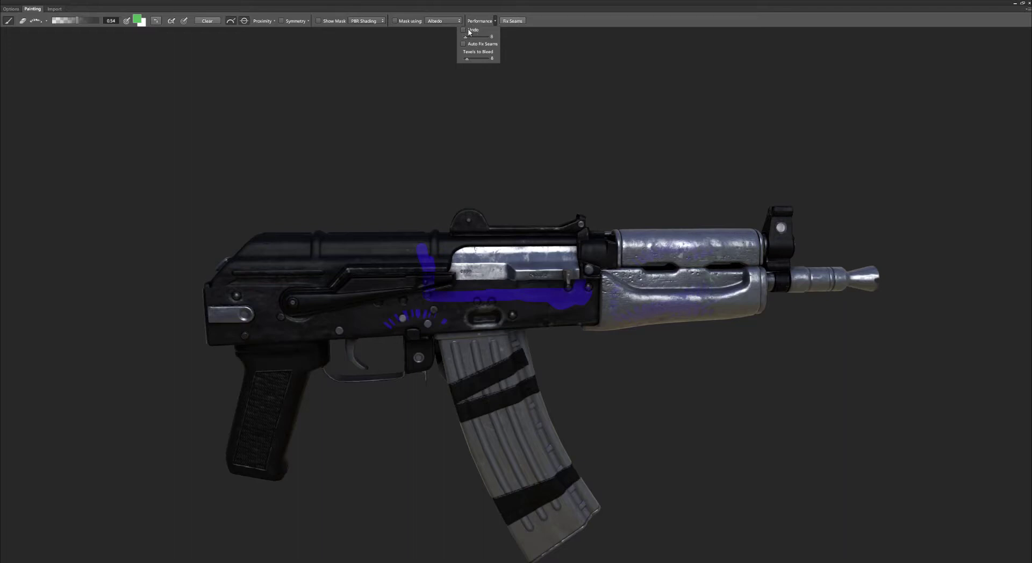
{"action": "left_click", "coordinate": [495, 21]}
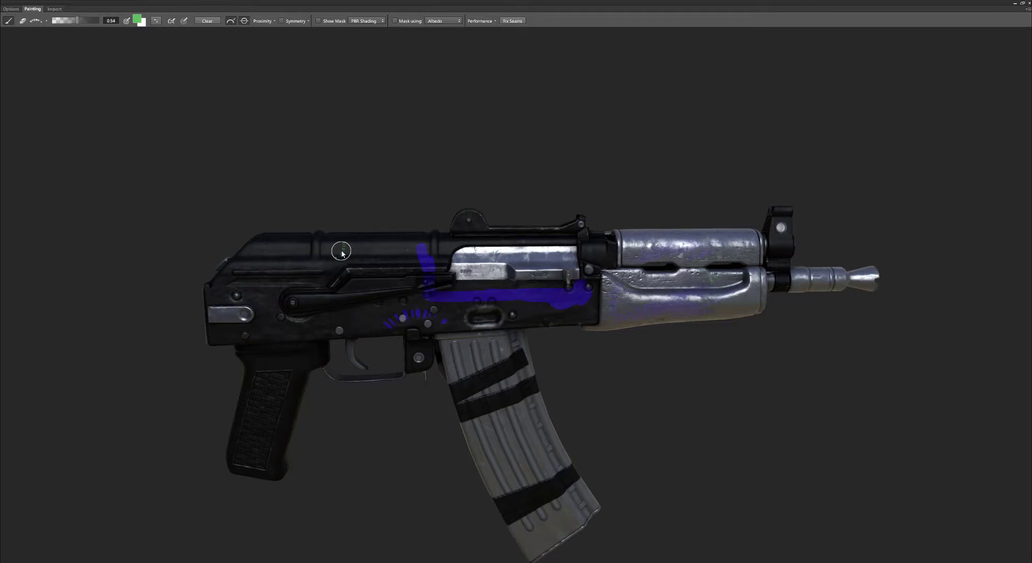
Paint a green bristle stroke along the receiver's top cover, and switch to the hard round tip from the Assorted brushes.
{"action": "mouse_move", "coordinate": [319, 251]}
{"action": "left_mouse_down"}
{"action": "mouse_move", "coordinate": [387, 249]}
{"action": "mouse_move", "coordinate": [316, 254]}
{"action": "mouse_move", "coordinate": [344, 251]}
{"action": "left_mouse_up"}
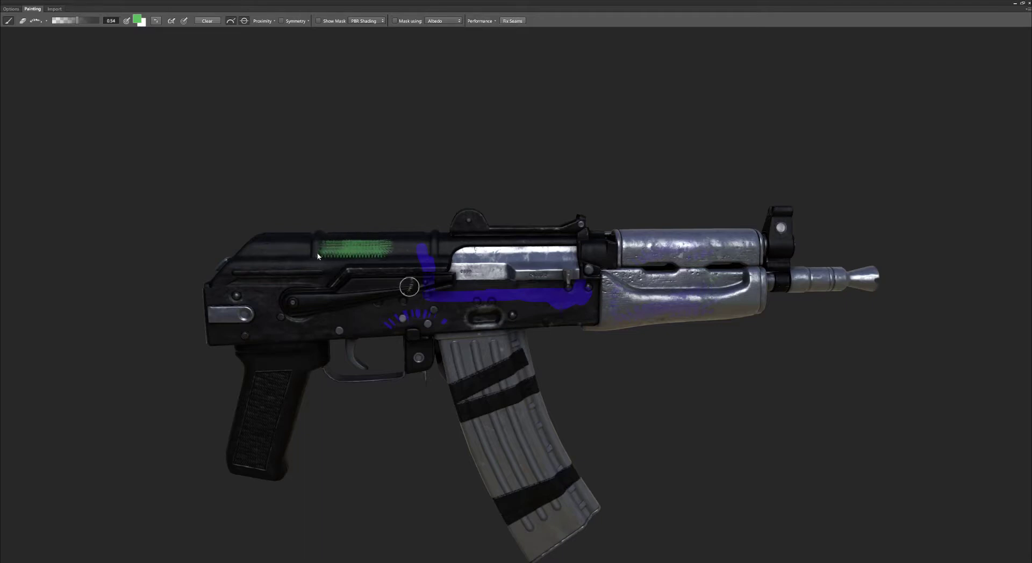
{"action": "left_click", "coordinate": [38, 21]}
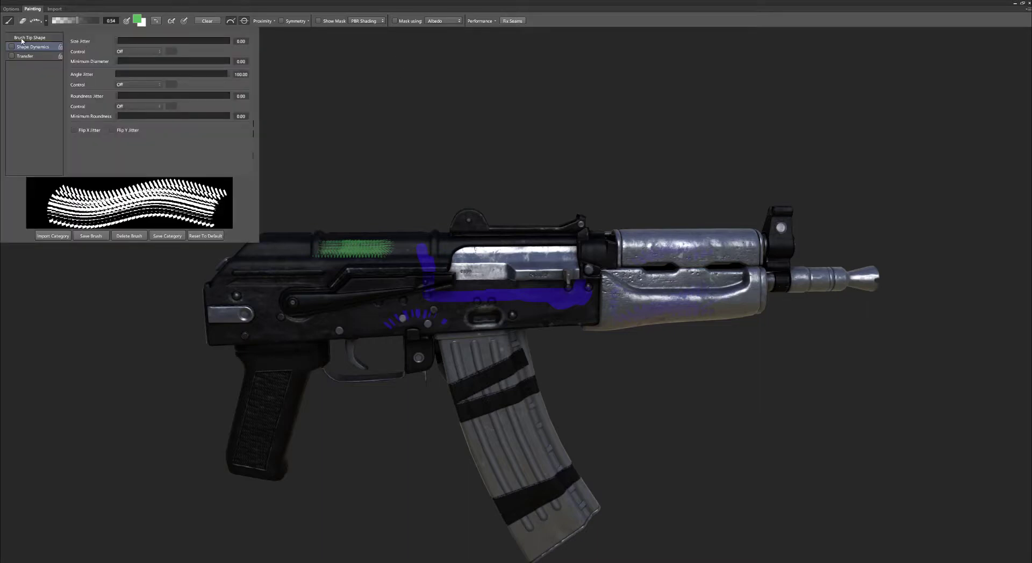
{"action": "left_click", "coordinate": [22, 38]}
{"action": "left_click", "coordinate": [79, 51]}
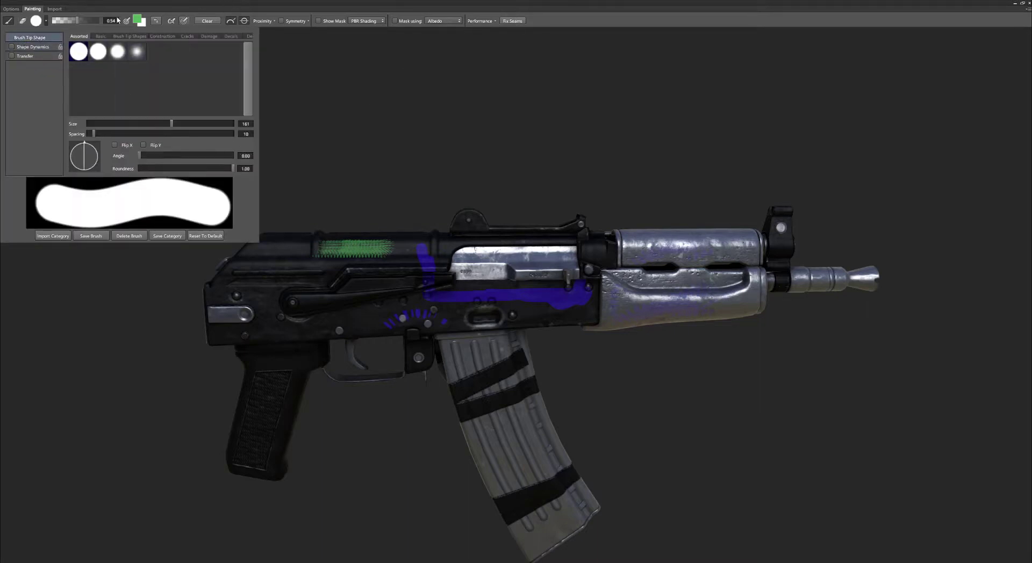
{"action": "left_click", "coordinate": [47, 21]}
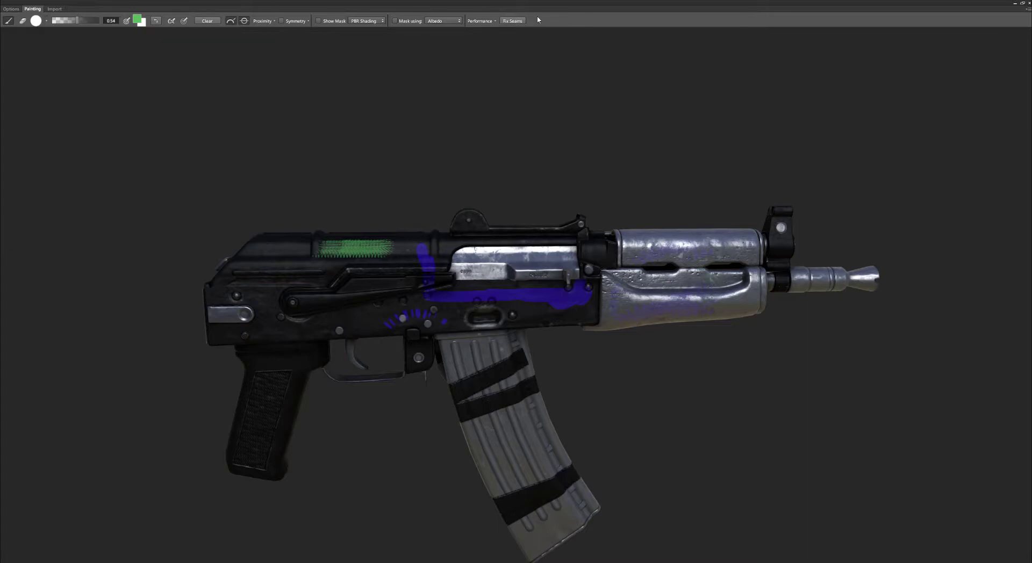
Check the Undo performance option and paint a green vertical stroke across the rear of the receiver.
{"action": "left_click", "coordinate": [495, 21]}
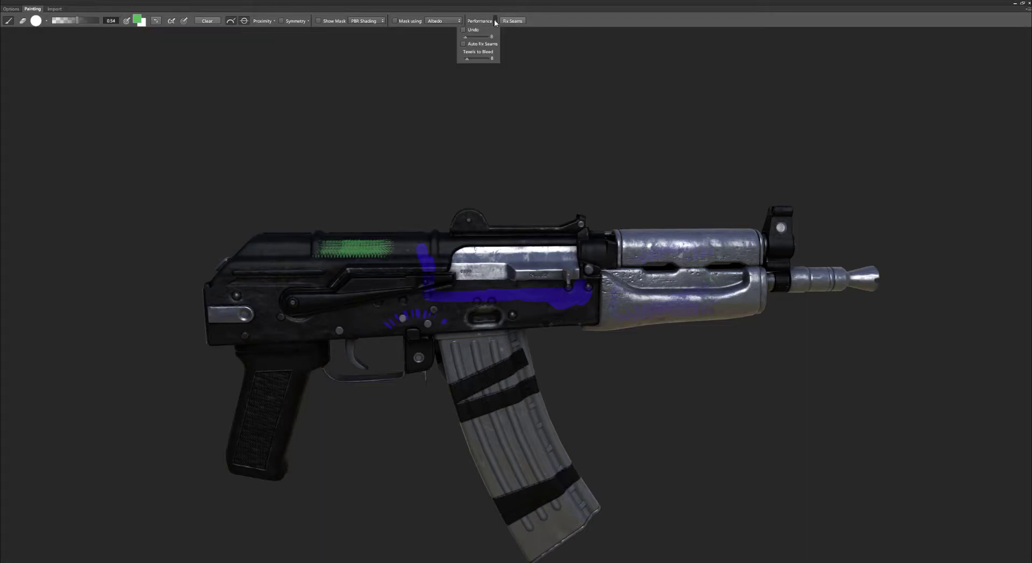
{"action": "left_click", "coordinate": [465, 30]}
{"action": "mouse_move", "coordinate": [282, 294]}
{"action": "left_mouse_down"}
{"action": "mouse_move", "coordinate": [296, 234]}
{"action": "mouse_move", "coordinate": [476, 363]}
{"action": "mouse_move", "coordinate": [472, 292]}
{"action": "left_mouse_up"}
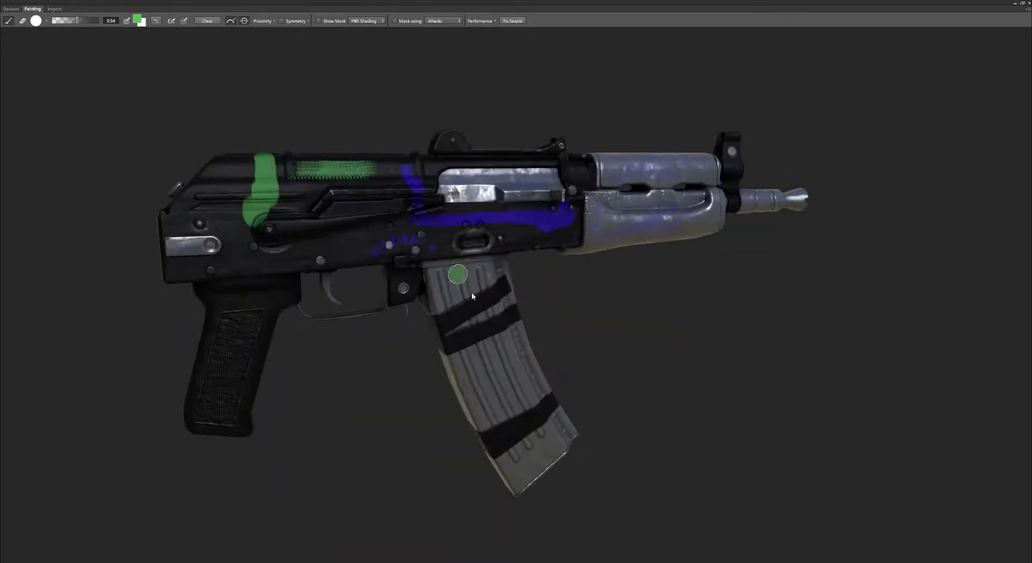
Paint green over the magazine's upper nylon straps and rear face, and run Fix Seams on the painted area.
{"action": "mouse_move", "coordinate": [469, 332]}
{"action": "left_mouse_down"}
{"action": "mouse_move", "coordinate": [459, 347]}
{"action": "mouse_move", "coordinate": [503, 317]}
{"action": "left_mouse_up"}
{"action": "mouse_move", "coordinate": [503, 318]}
{"action": "left_mouse_down"}
{"action": "mouse_move", "coordinate": [505, 274]}
{"action": "mouse_move", "coordinate": [502, 299]}
{"action": "mouse_move", "coordinate": [521, 313]}
{"action": "left_mouse_up"}
{"action": "scroll", "coordinate": [538, 317], "scroll_direction": "up", "scroll_amount": 3}
{"action": "scroll", "coordinate": [601, 319], "scroll_direction": "up", "scroll_amount": 2}
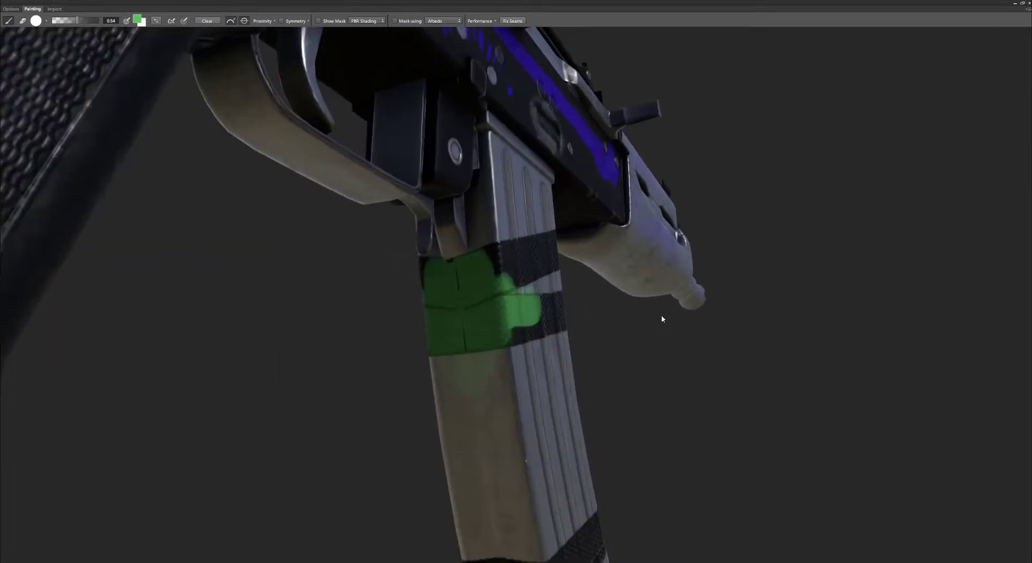
{"action": "left_click_drag", "start_coordinate": [662, 317], "coordinate": [592, 338]}
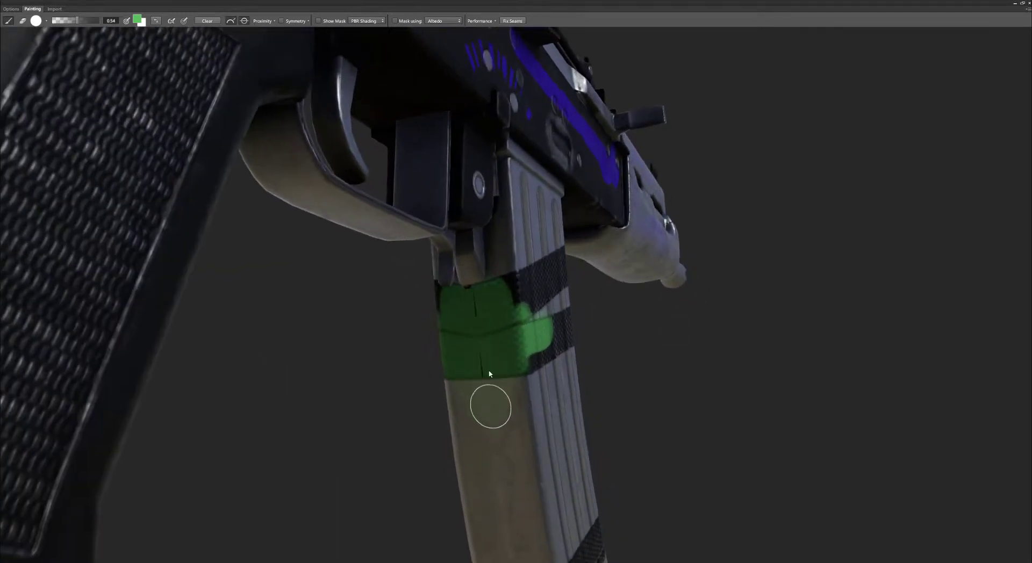
{"action": "mouse_move", "coordinate": [502, 367]}
{"action": "left_mouse_down"}
{"action": "mouse_move", "coordinate": [483, 379]}
{"action": "mouse_move", "coordinate": [482, 308]}
{"action": "left_mouse_up"}
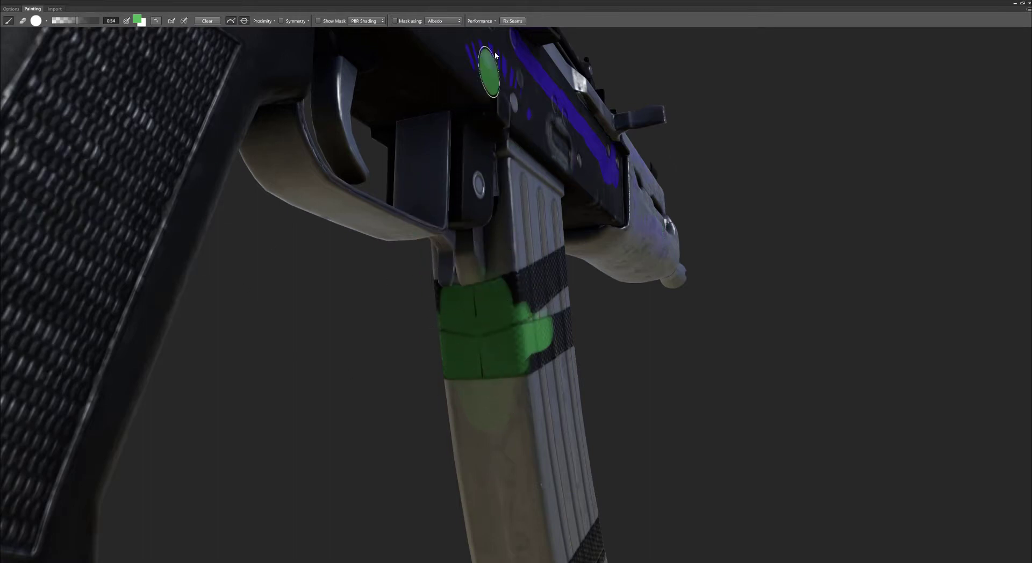
{"action": "left_click", "coordinate": [508, 21]}
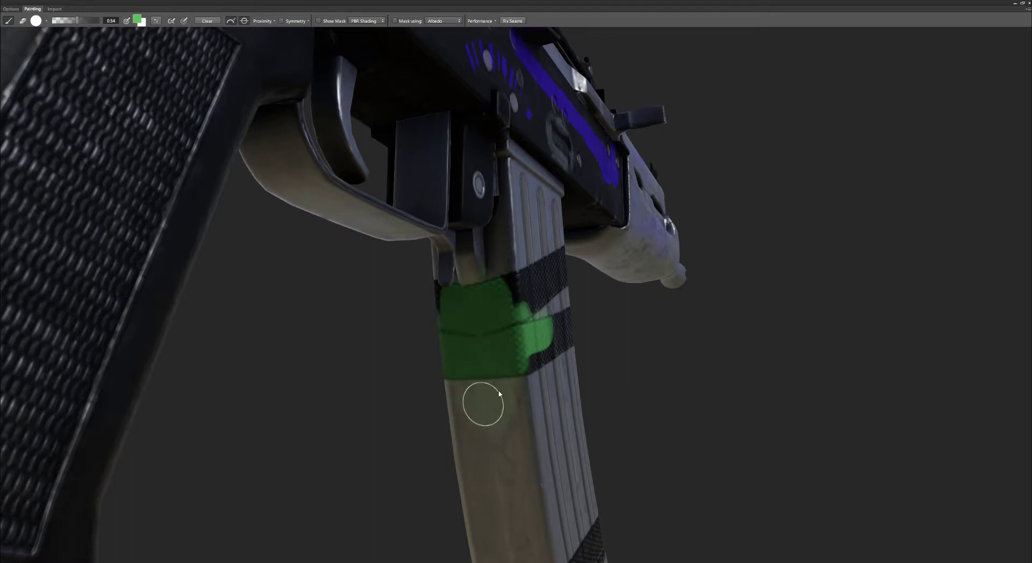
Paint green strokes over the selector lever and its pivot on the side of the receiver.
{"action": "scroll", "coordinate": [581, 352], "scroll_direction": "down", "scroll_amount": 5}
{"action": "left_click_drag", "start_coordinate": [581, 353], "coordinate": [473, 228]}
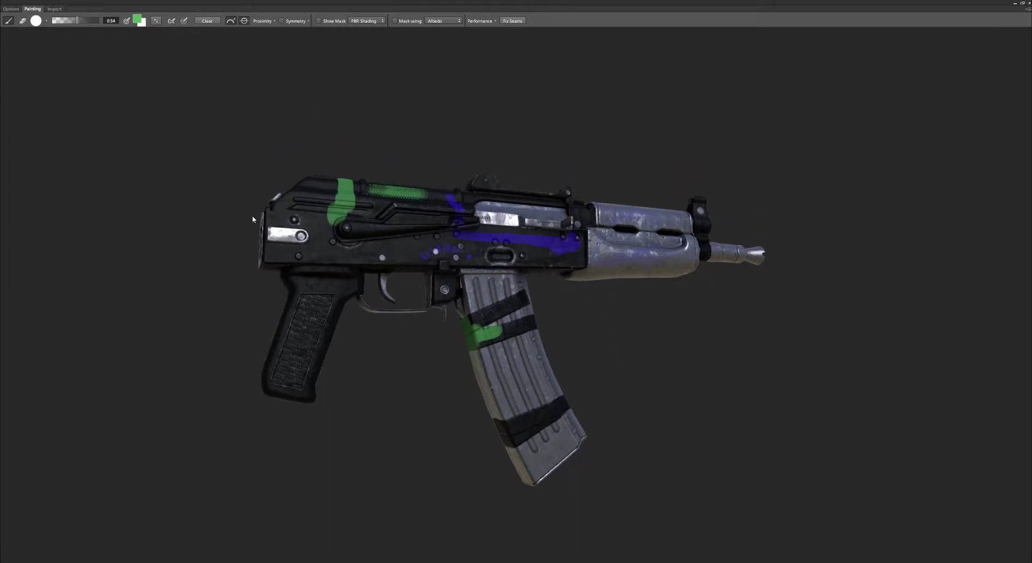
{"action": "left_click_drag", "start_coordinate": [253, 219], "coordinate": [433, 374]}
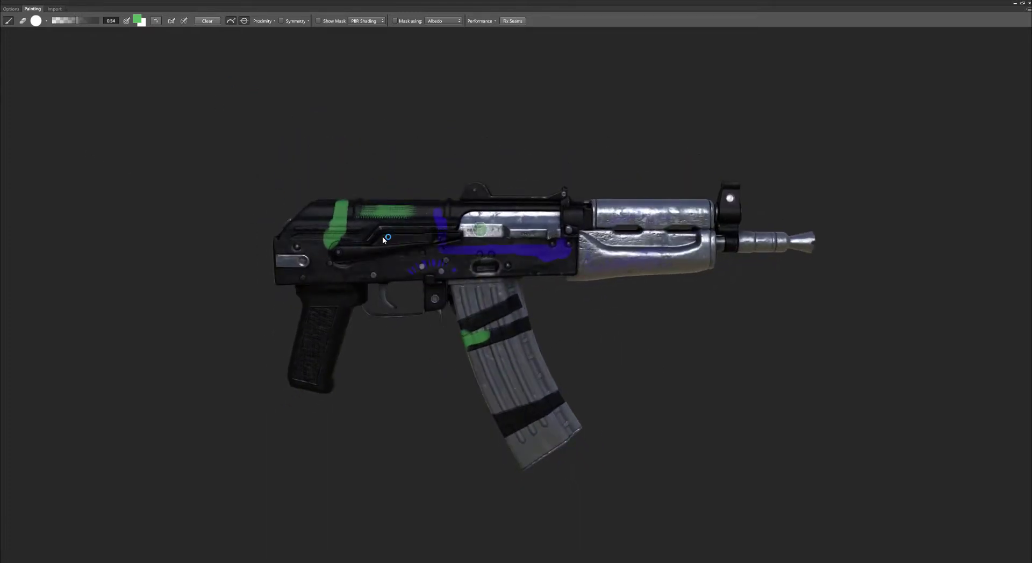
{"action": "left_click_drag", "start_coordinate": [339, 253], "coordinate": [409, 231]}
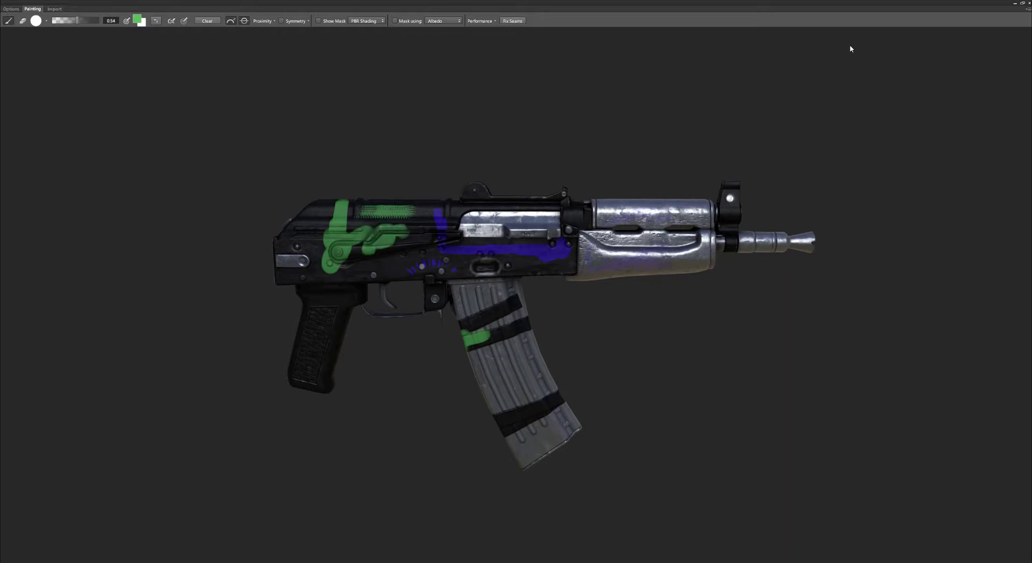
Shrink the 3D preview to a small window clear of the texture canvas and turn off colour paint mode for the Paint layer.
{"action": "left_click", "coordinate": [1022, 3]}
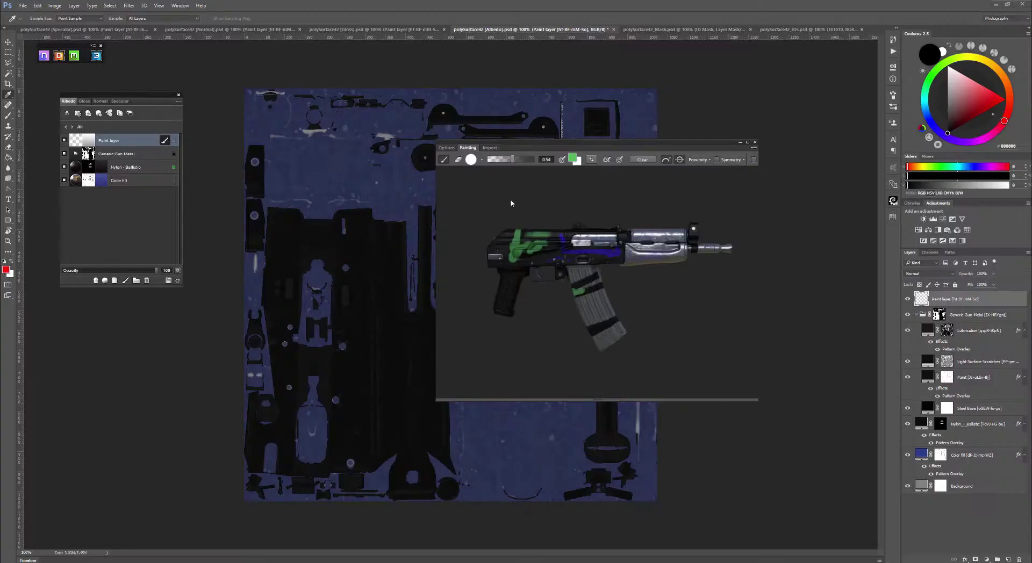
{"action": "mouse_move", "coordinate": [572, 143]}
{"action": "left_mouse_down"}
{"action": "mouse_move", "coordinate": [661, 118]}
{"action": "mouse_move", "coordinate": [753, 35]}
{"action": "mouse_move", "coordinate": [848, 15]}
{"action": "left_mouse_up"}
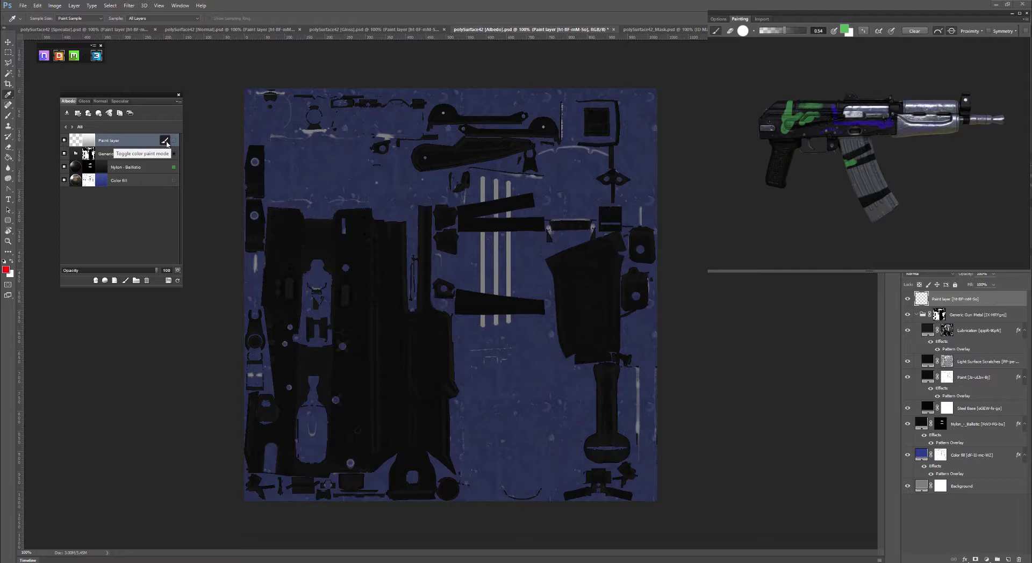
{"action": "left_click", "coordinate": [164, 141]}
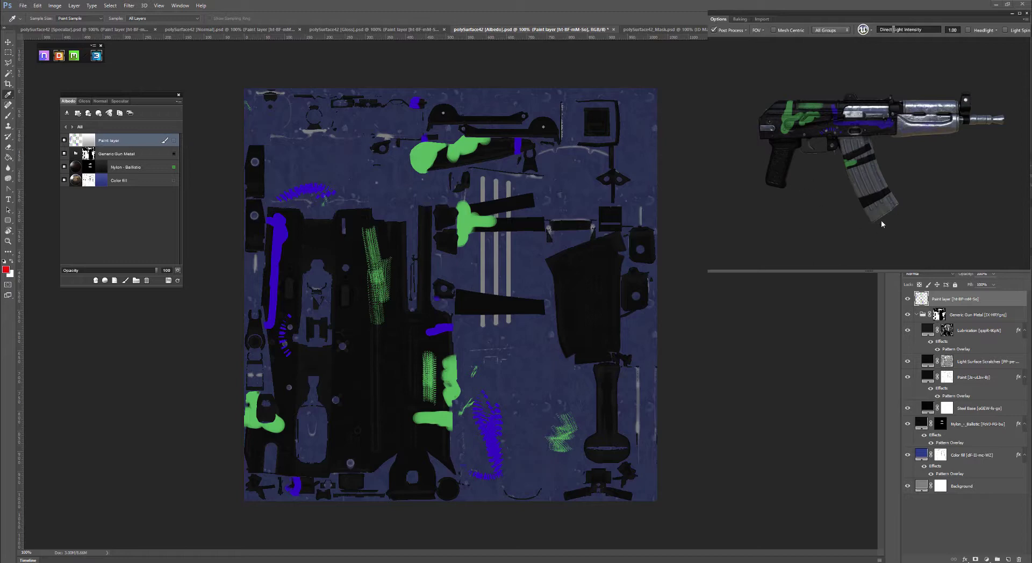
Set the Paint layer's opacity to 57 and its blending mode to Overlay.
{"action": "left_click_drag", "start_coordinate": [882, 225], "coordinate": [876, 164]}
{"action": "scroll", "coordinate": [925, 167], "scroll_direction": "up", "scroll_amount": 5}
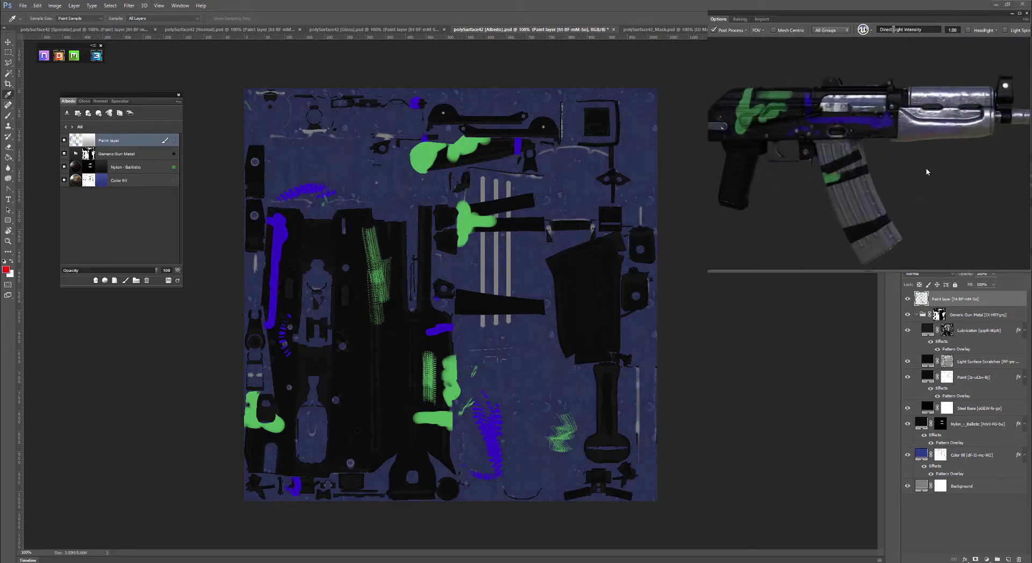
{"action": "scroll", "coordinate": [848, 97], "scroll_direction": "up", "scroll_amount": 2}
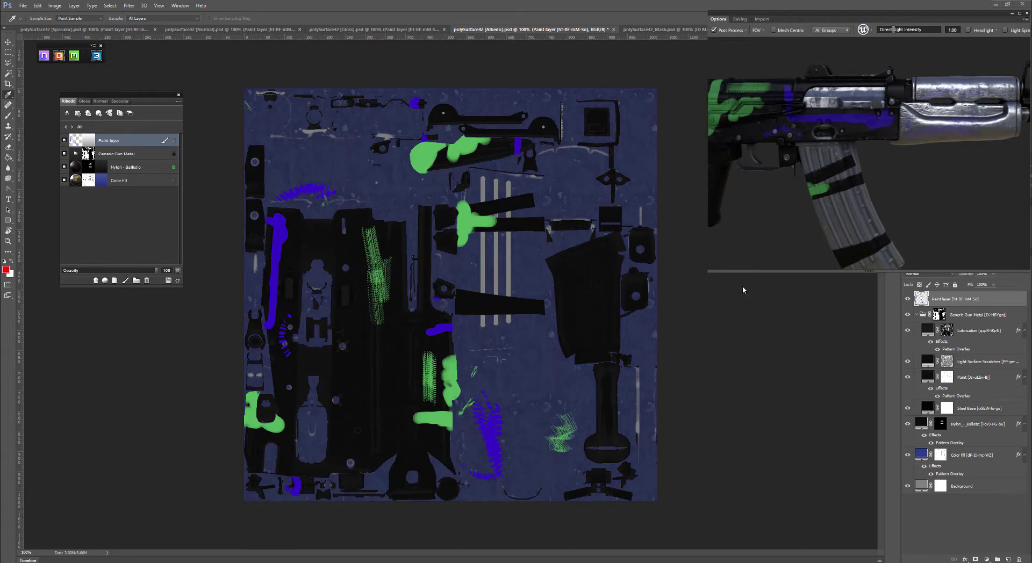
{"action": "scroll", "coordinate": [925, 187], "scroll_direction": "down", "scroll_amount": 2}
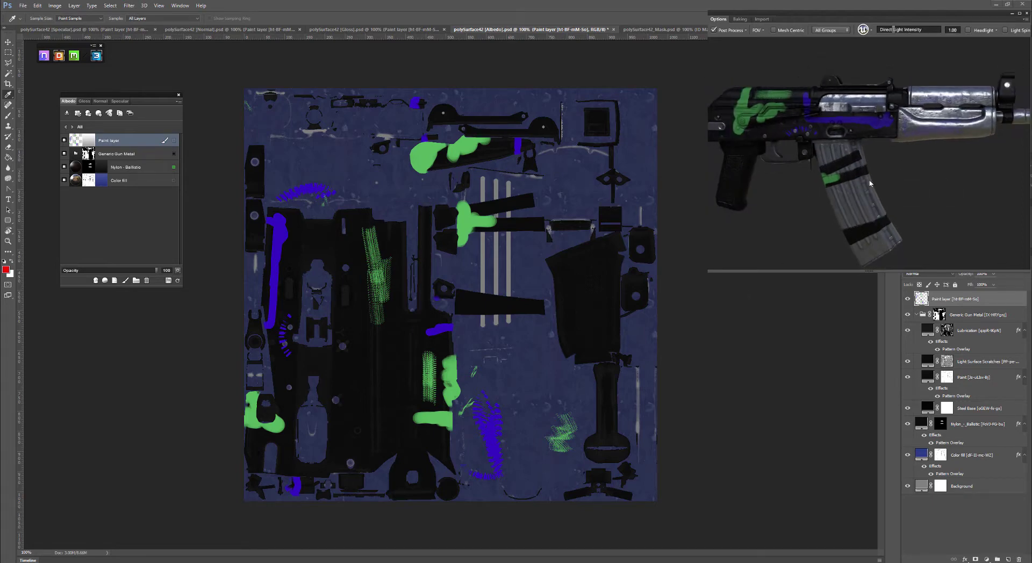
{"action": "left_click_drag", "start_coordinate": [869, 183], "coordinate": [916, 185]}
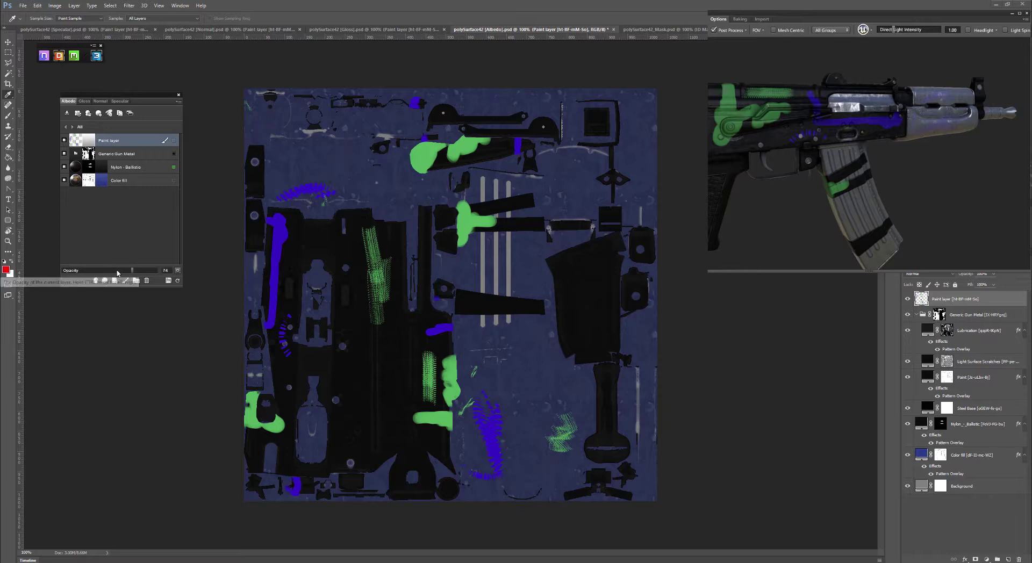
{"action": "left_click_drag", "start_coordinate": [134, 273], "coordinate": [117, 272]}
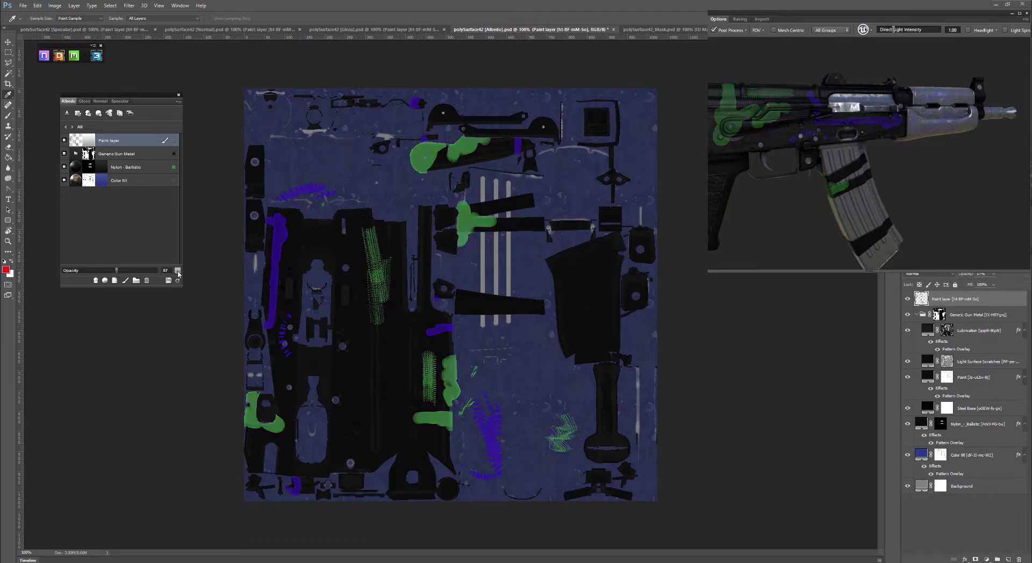
{"action": "left_click", "coordinate": [178, 270]}
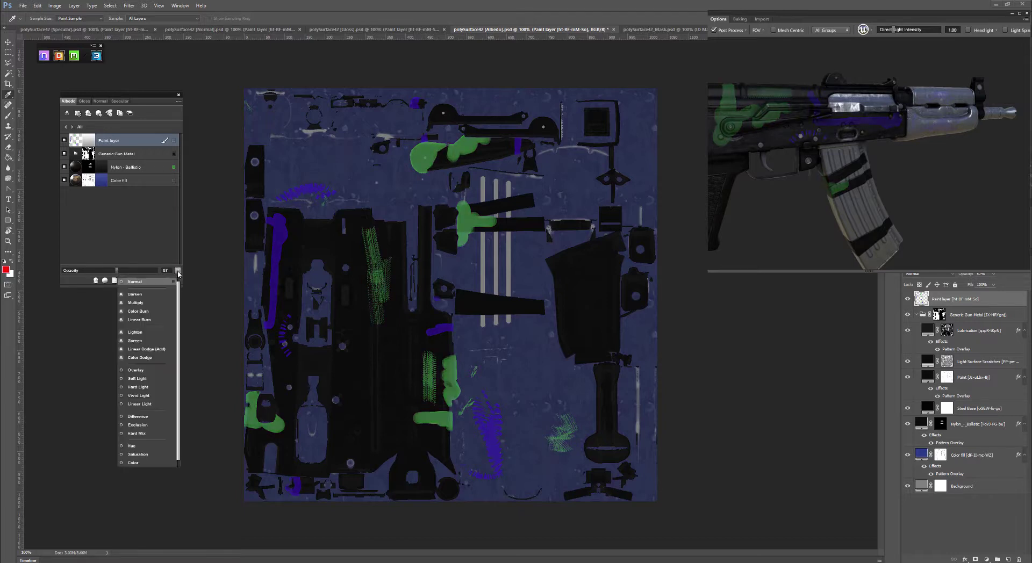
{"action": "left_click", "coordinate": [138, 340]}
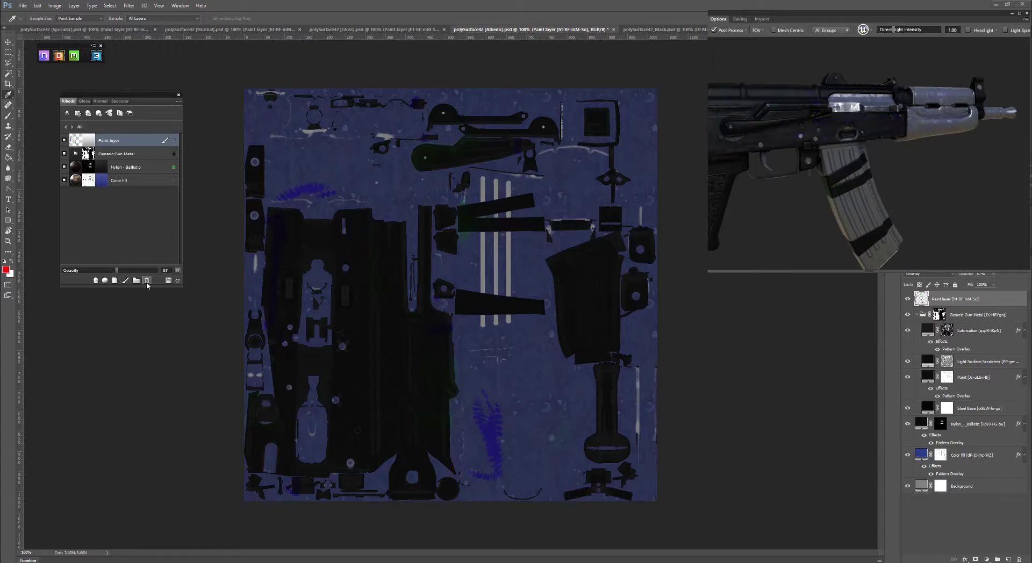
Delete the Paint layer and place the Generic Gun Metal material inside a new group.
{"action": "left_click", "coordinate": [147, 281]}
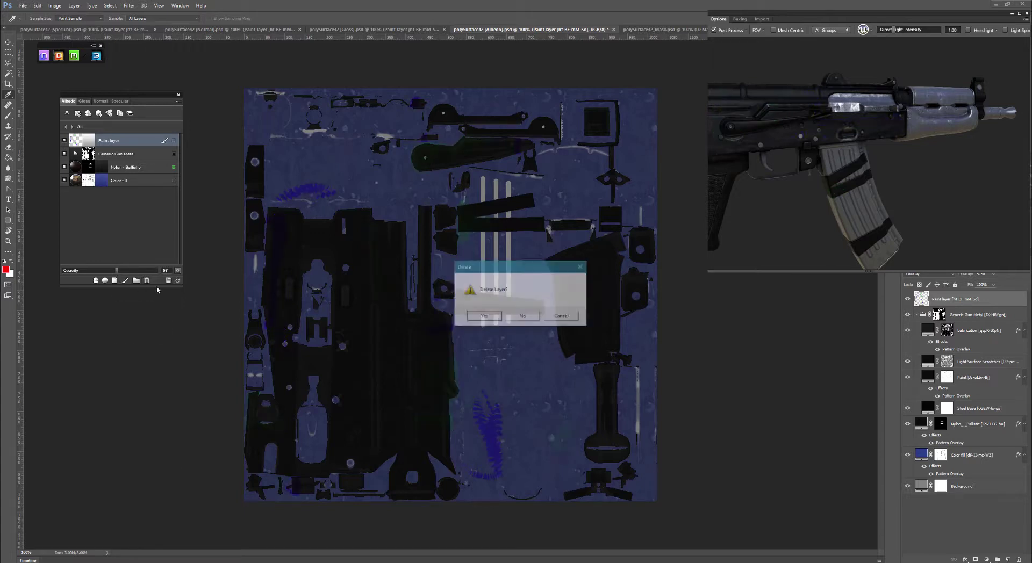
{"action": "left_click", "coordinate": [500, 318]}
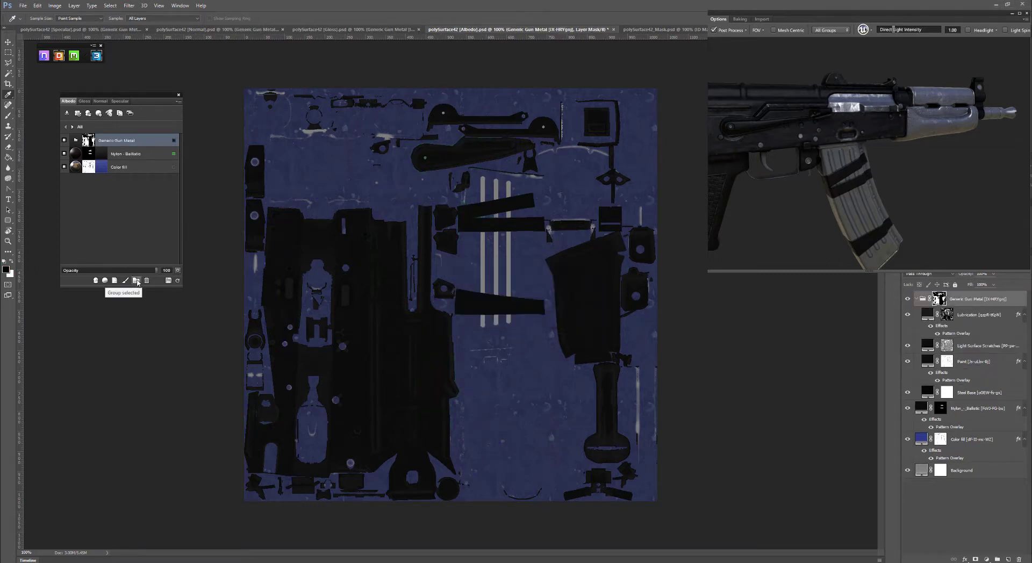
{"action": "left_click", "coordinate": [137, 281]}
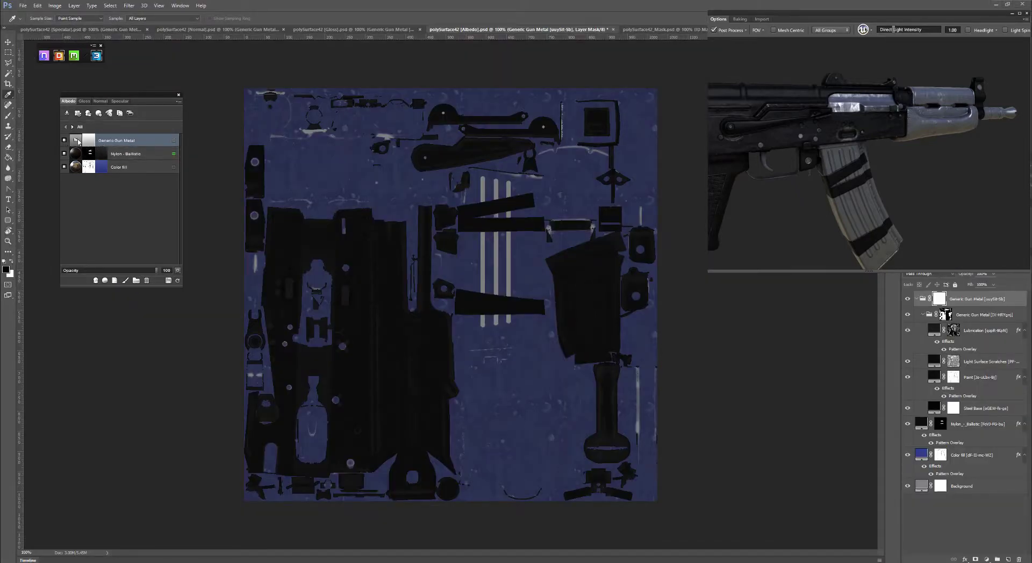
Ungroup the inner Generic Gun Metal group within the new outer group and return to the top level of the layer stack.
{"action": "double_click", "coordinate": [89, 140]}
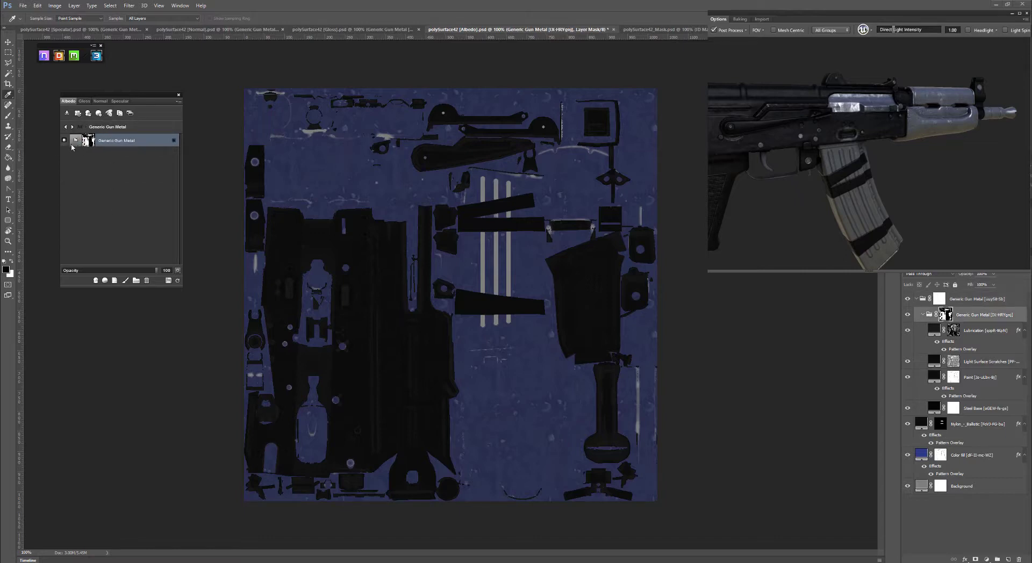
{"action": "left_click", "coordinate": [75, 141]}
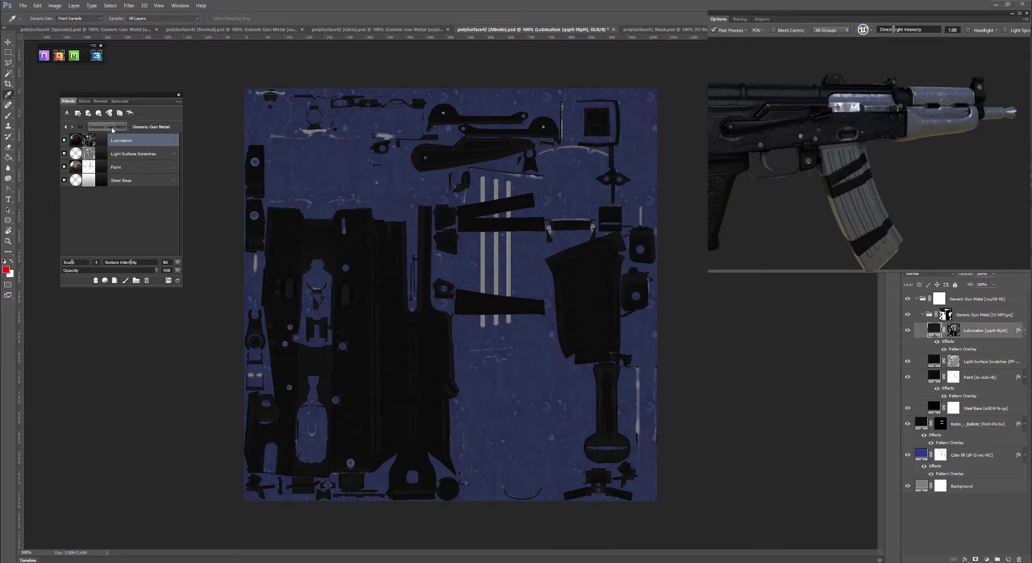
{"action": "left_click", "coordinate": [97, 127]}
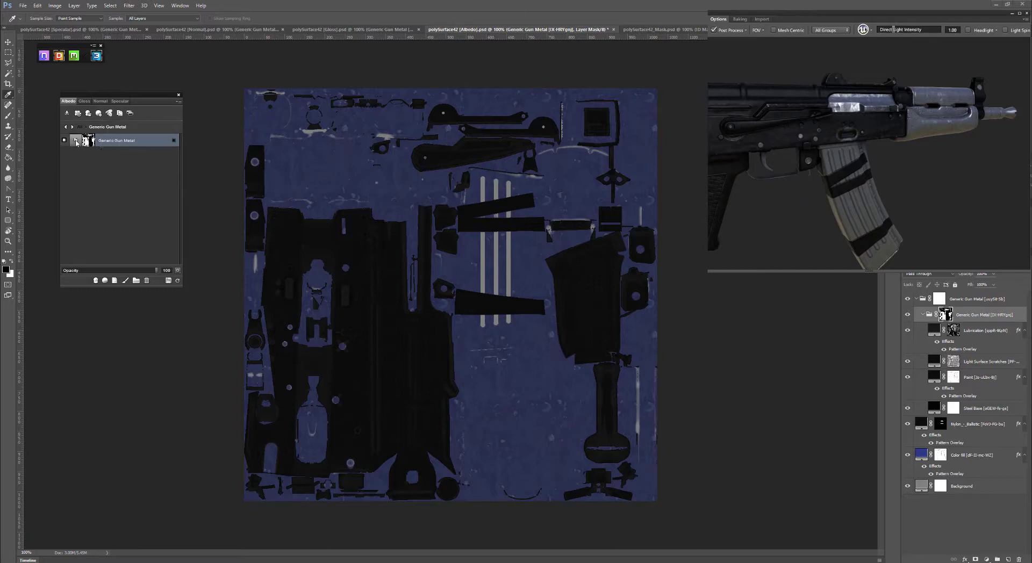
{"action": "right_click", "coordinate": [73, 143]}
{"action": "left_click", "coordinate": [100, 146]}
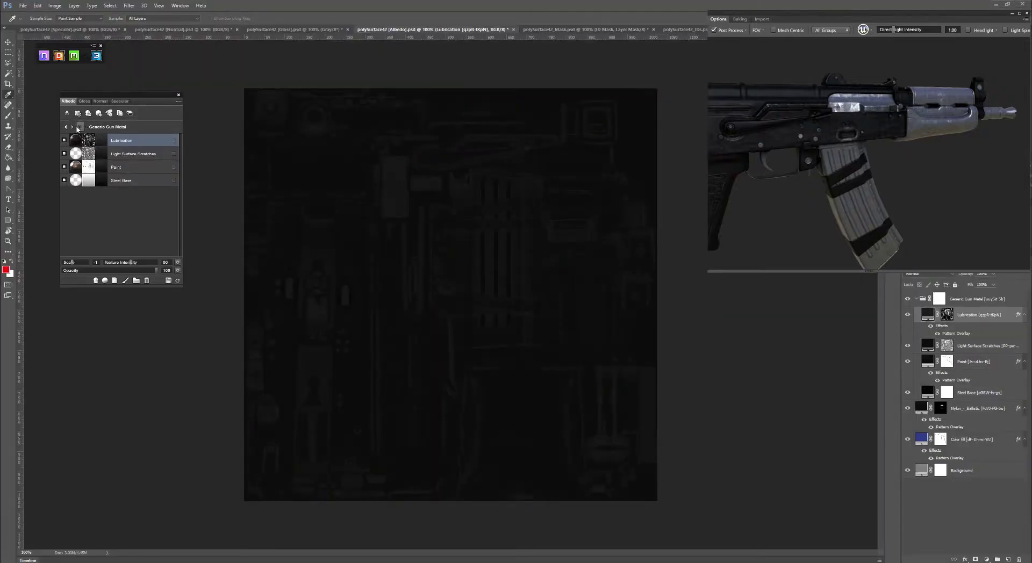
{"action": "left_click", "coordinate": [80, 127]}
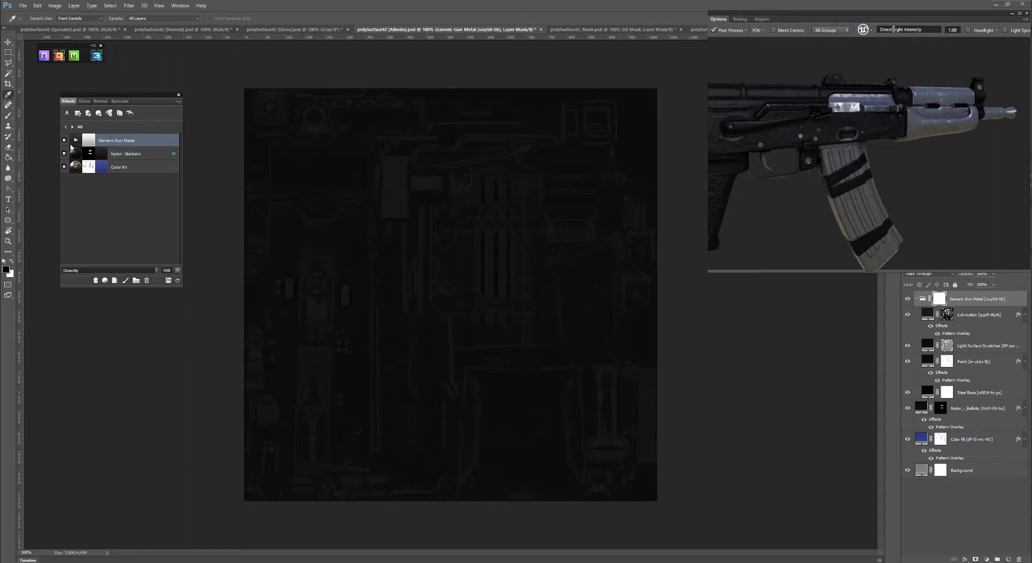
{"action": "left_click", "coordinate": [76, 141]}
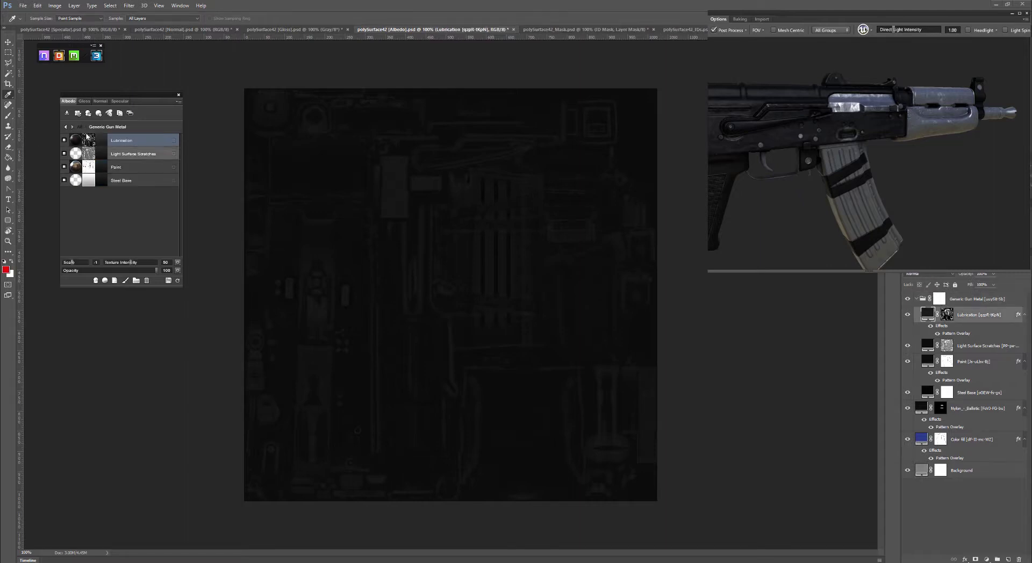
{"action": "left_click", "coordinate": [71, 127]}
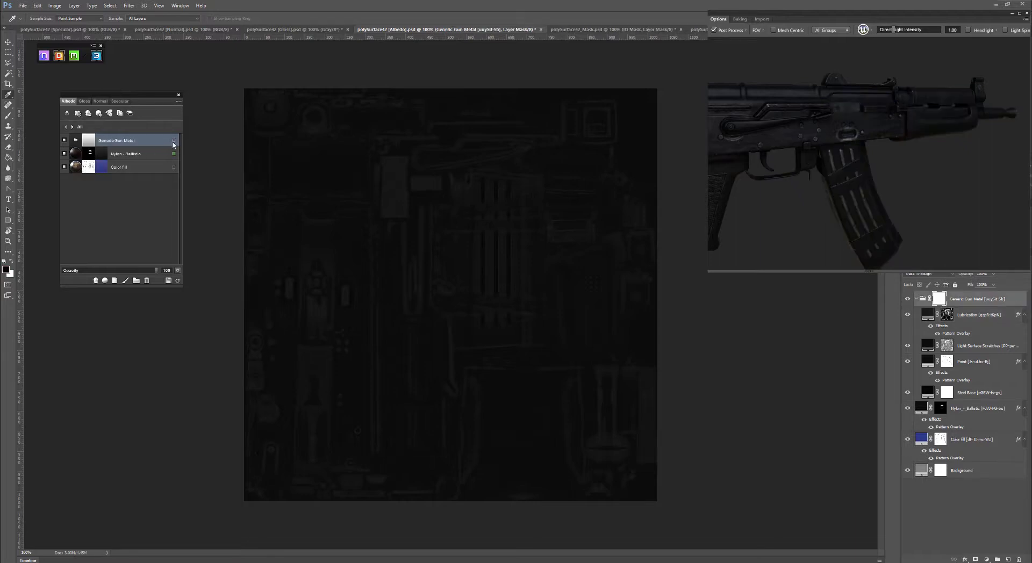
Mask the Generic Gun Metal group with the red ID colour and the near-black ID colour at the end of the list.
{"action": "left_click", "coordinate": [174, 141]}
{"action": "left_click", "coordinate": [141, 214]}
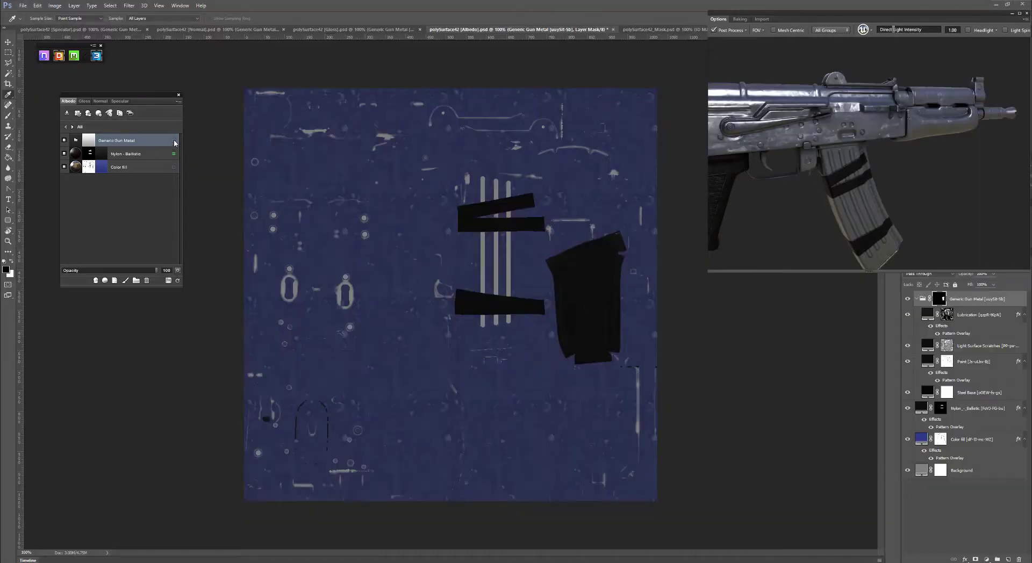
{"action": "left_click", "coordinate": [174, 141]}
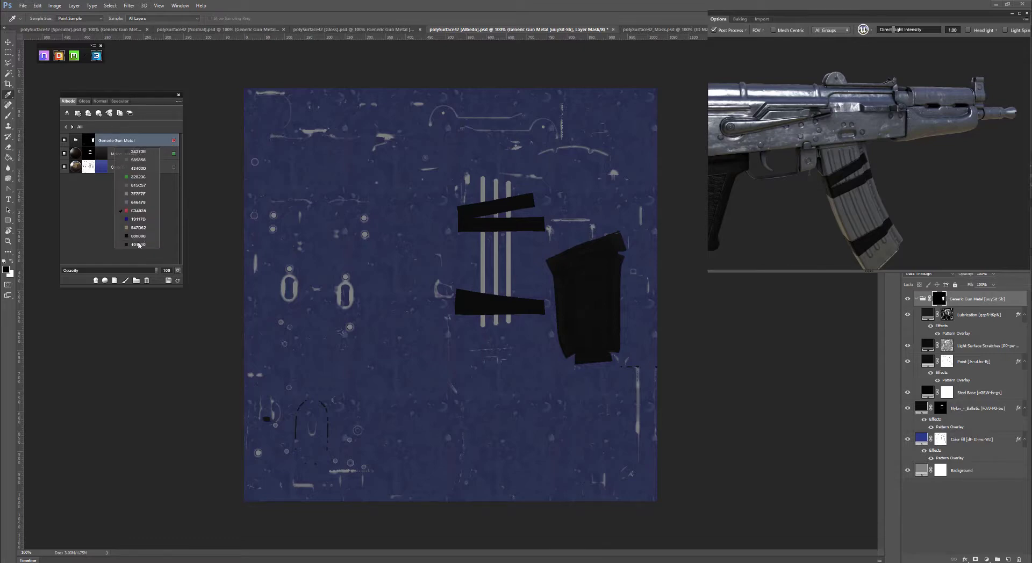
{"action": "left_click", "coordinate": [124, 247]}
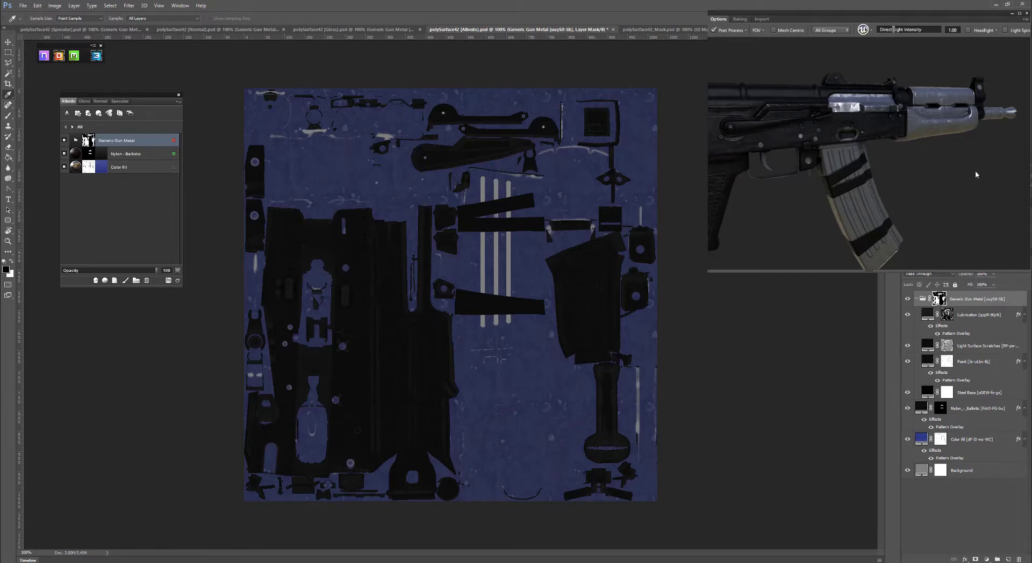
Add the muzzle parts and the magazine body to the Generic Gun Metal mask by picking their ID colours on the model.
{"action": "left_click_drag", "start_coordinate": [964, 186], "coordinate": [878, 195]}
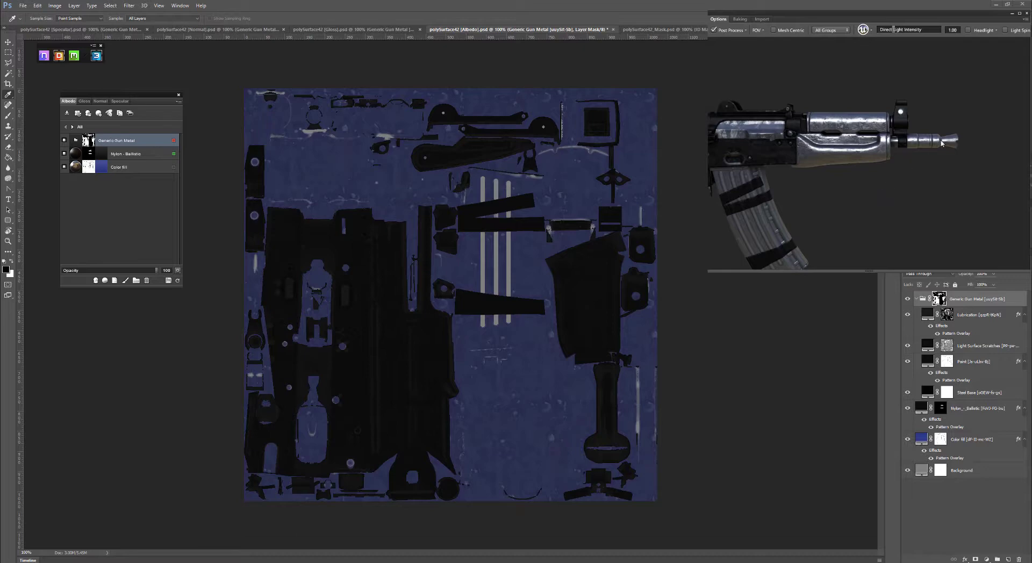
{"action": "key", "text": "c"}
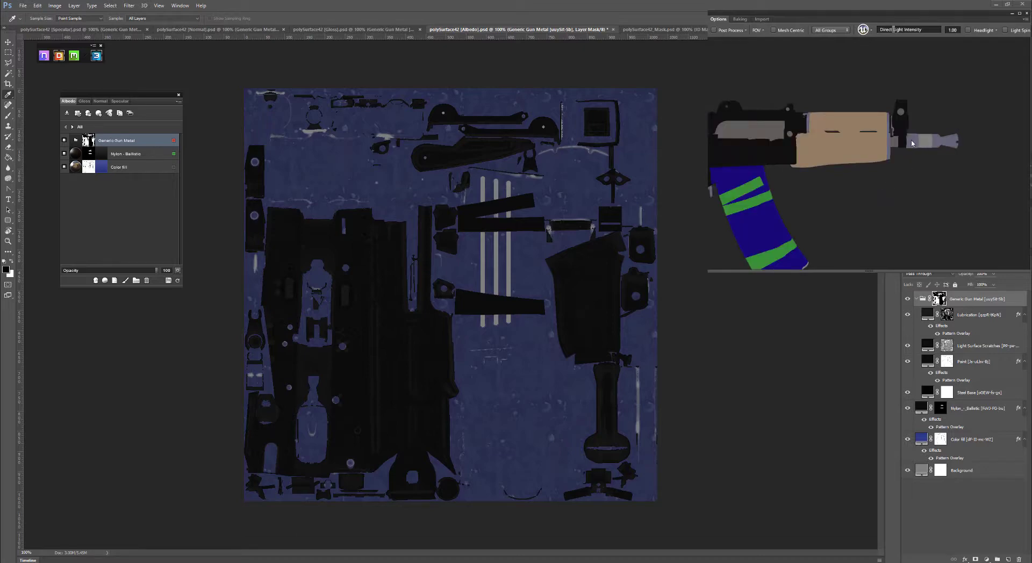
{"action": "key", "text": "c"}
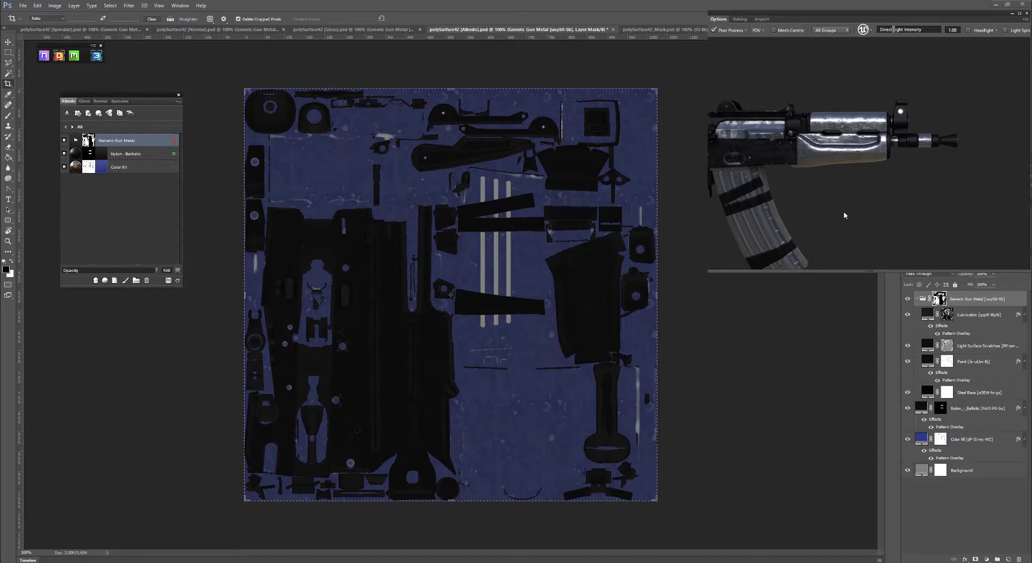
{"action": "left_click_drag", "start_coordinate": [844, 224], "coordinate": [820, 209]}
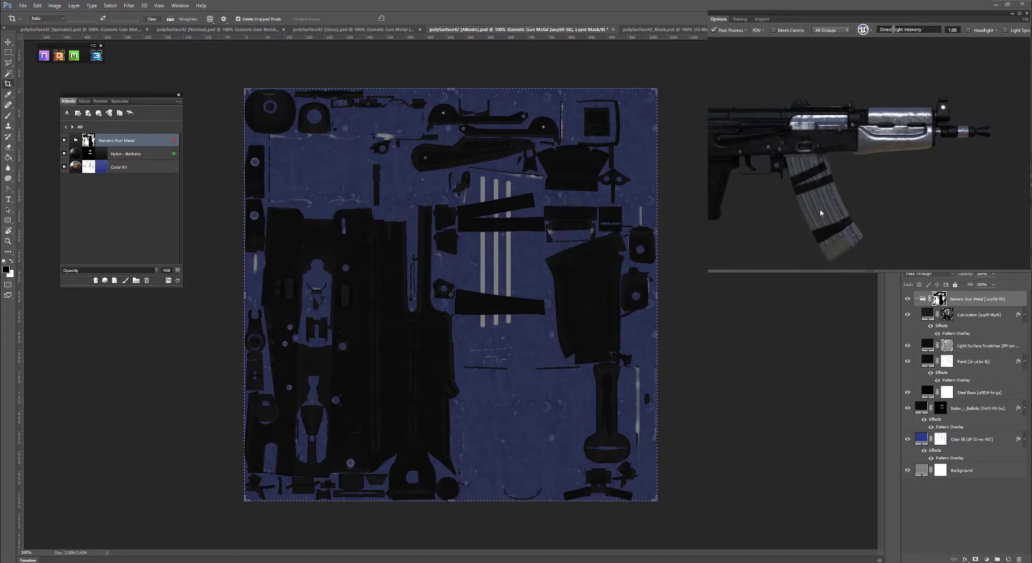
{"action": "key", "text": "c"}
{"action": "key", "text": "c"}
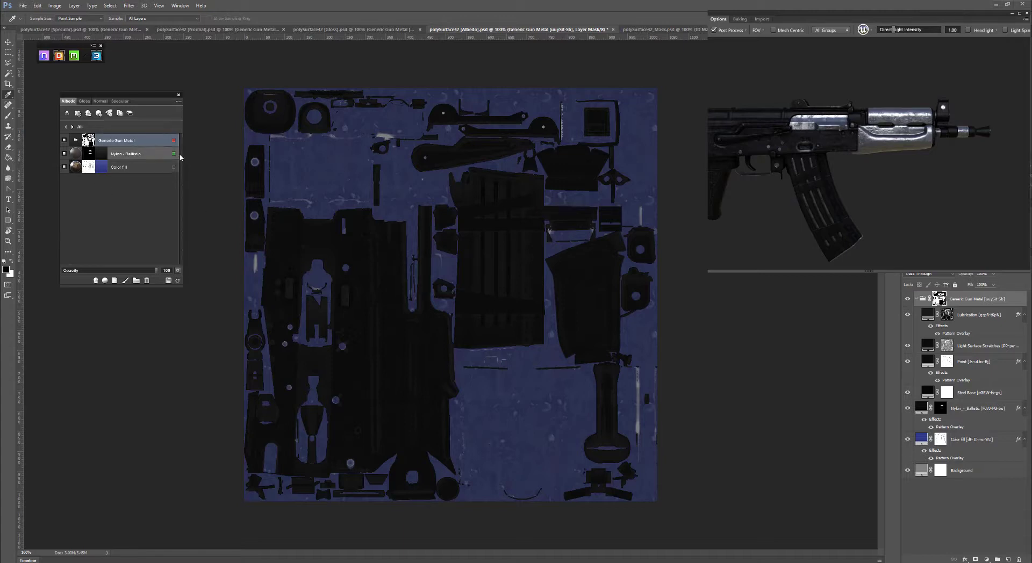
Recolour the Nylon - Ballistic layer to an olive tan, about #5e5538.
{"action": "left_click", "coordinate": [116, 156]}
{"action": "double_click", "coordinate": [119, 164]}
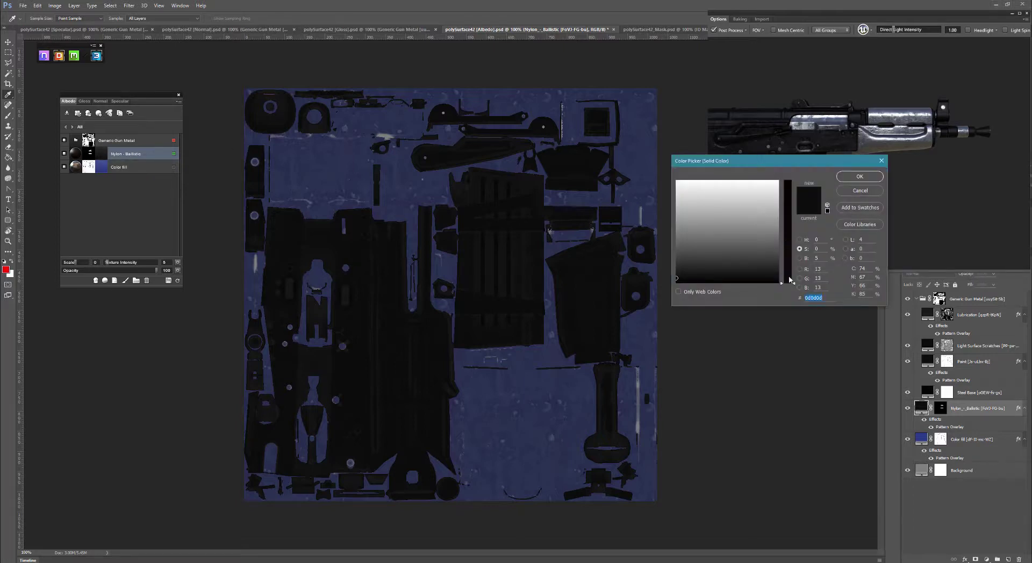
{"action": "left_click_drag", "start_coordinate": [790, 279], "coordinate": [794, 215]}
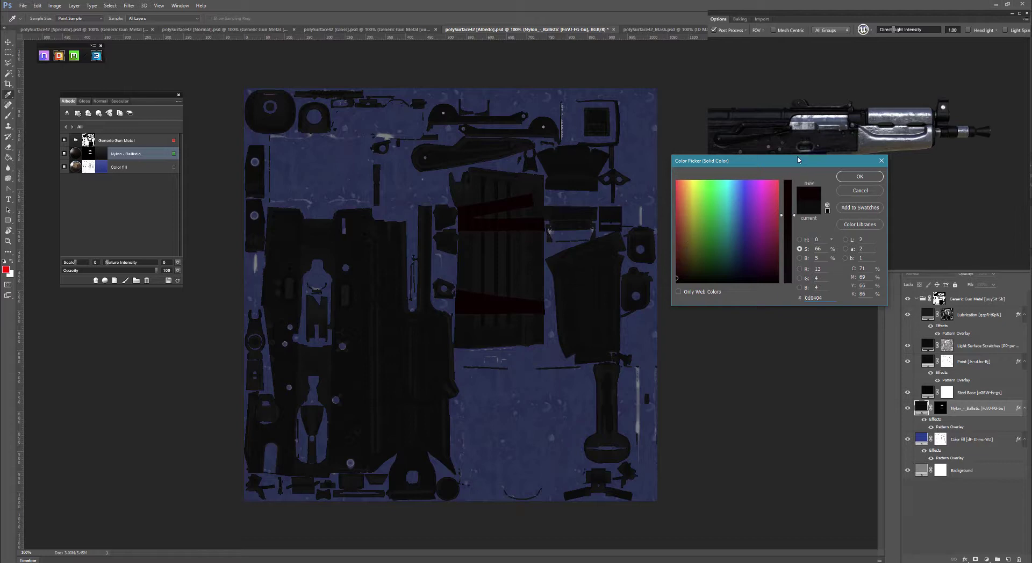
{"action": "left_click_drag", "start_coordinate": [803, 161], "coordinate": [688, 165]}
{"action": "left_click_drag", "start_coordinate": [562, 272], "coordinate": [570, 267]}
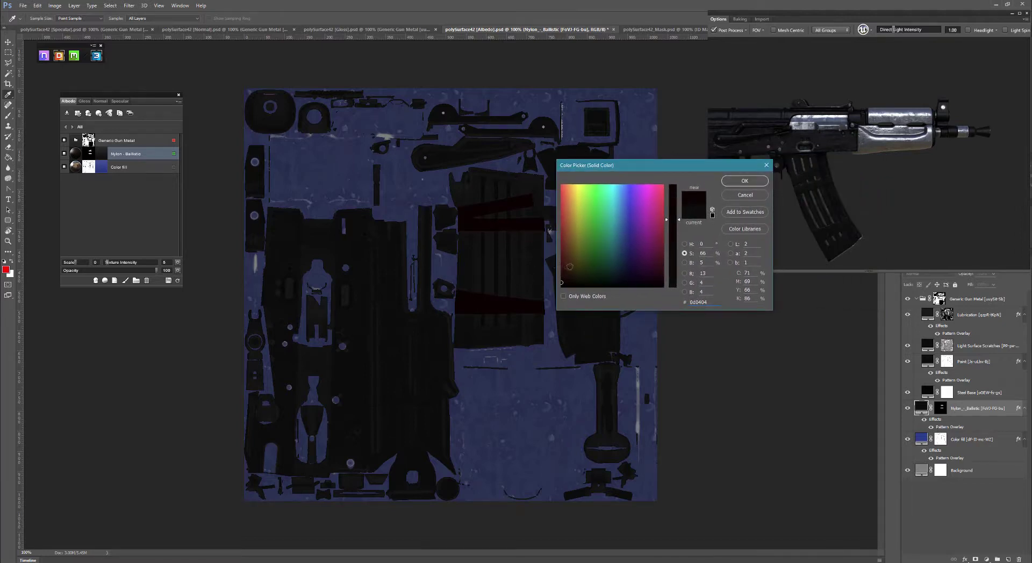
{"action": "left_click_drag", "start_coordinate": [635, 166], "coordinate": [572, 175]}
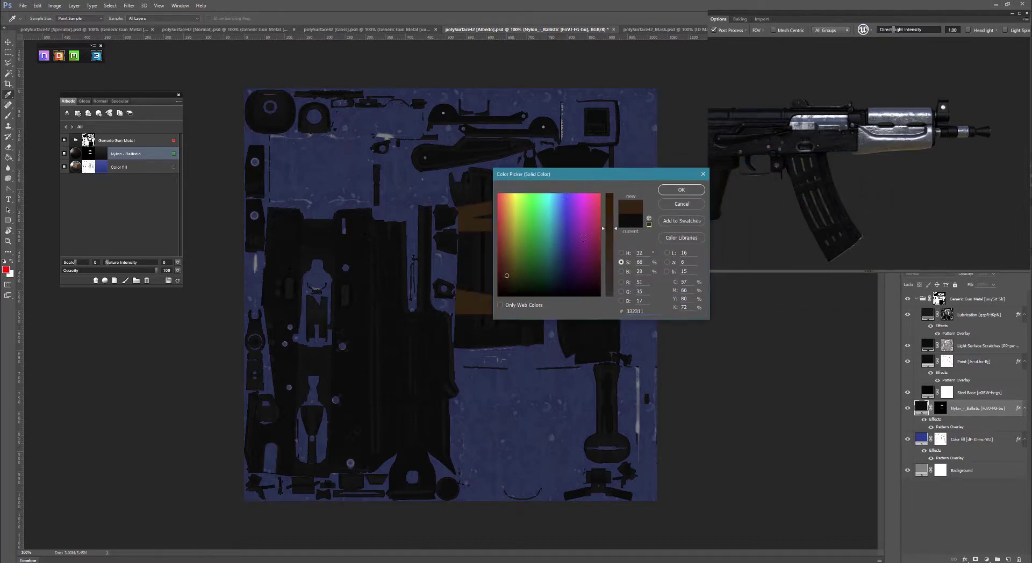
{"action": "left_click_drag", "start_coordinate": [506, 278], "coordinate": [508, 262]}
{"action": "left_click_drag", "start_coordinate": [603, 229], "coordinate": [604, 258]}
{"action": "left_click_drag", "start_coordinate": [508, 261], "coordinate": [510, 258]}
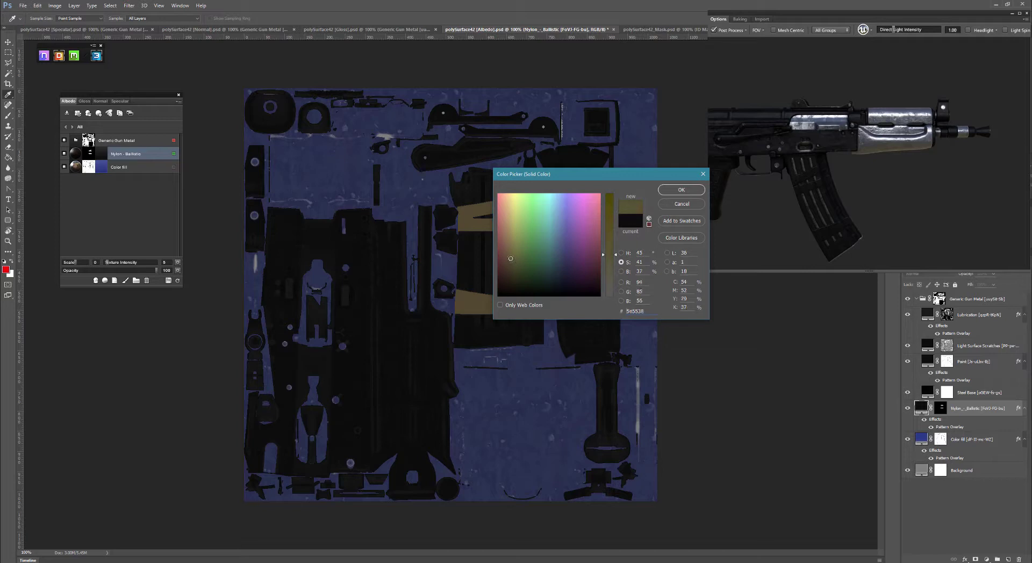
{"action": "key", "text": "Return"}
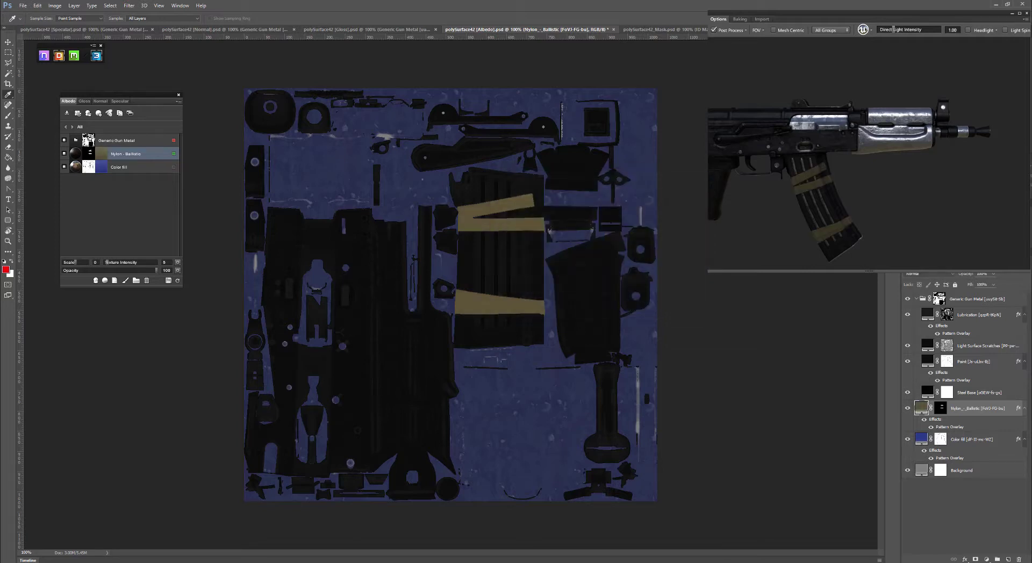
Examine the taped magazine, handguard and muzzle on the gun model from closer and farther away.
{"action": "left_click_drag", "start_coordinate": [939, 224], "coordinate": [909, 192]}
{"action": "scroll", "coordinate": [907, 170], "scroll_direction": "up", "scroll_amount": 3}
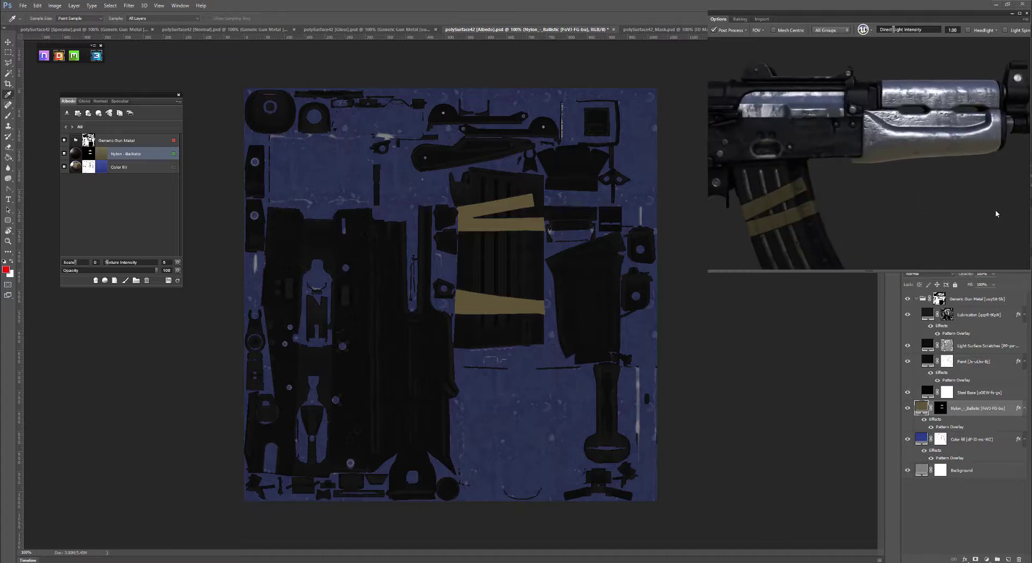
{"action": "scroll", "coordinate": [842, 170], "scroll_direction": "up", "scroll_amount": 3}
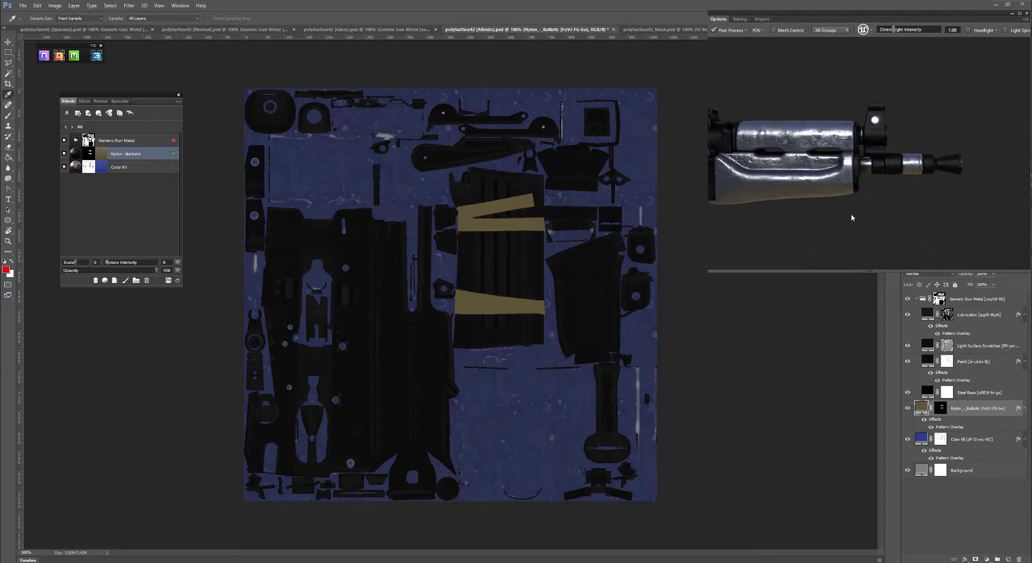
{"action": "scroll", "coordinate": [852, 217], "scroll_direction": "down", "scroll_amount": 2}
{"action": "left_click_drag", "start_coordinate": [795, 222], "coordinate": [851, 210]}
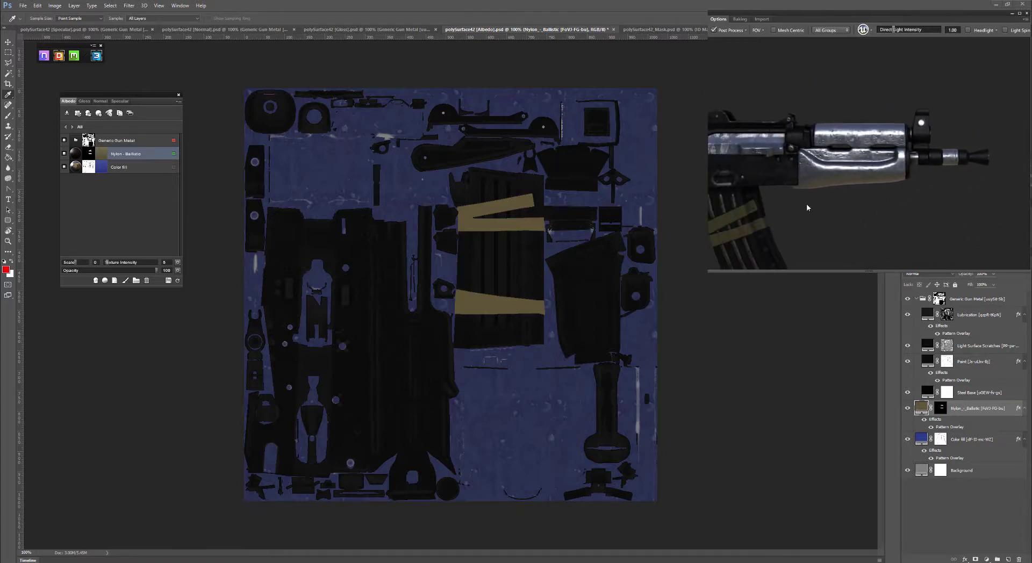
{"action": "scroll", "coordinate": [809, 206], "scroll_direction": "down", "scroll_amount": 2}
{"action": "scroll", "coordinate": [789, 209], "scroll_direction": "down", "scroll_amount": 1}
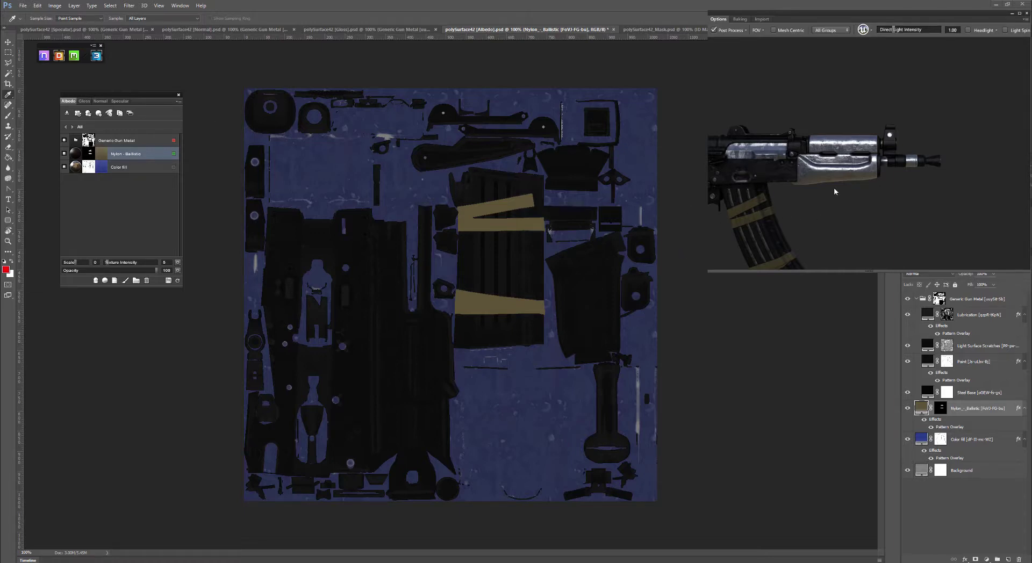
{"action": "left_click_drag", "start_coordinate": [881, 223], "coordinate": [905, 180]}
Assign the Worn Lacquered Wood (Teak) material to the handguard by its tan ID colour on the model.
{"action": "key", "text": "m"}
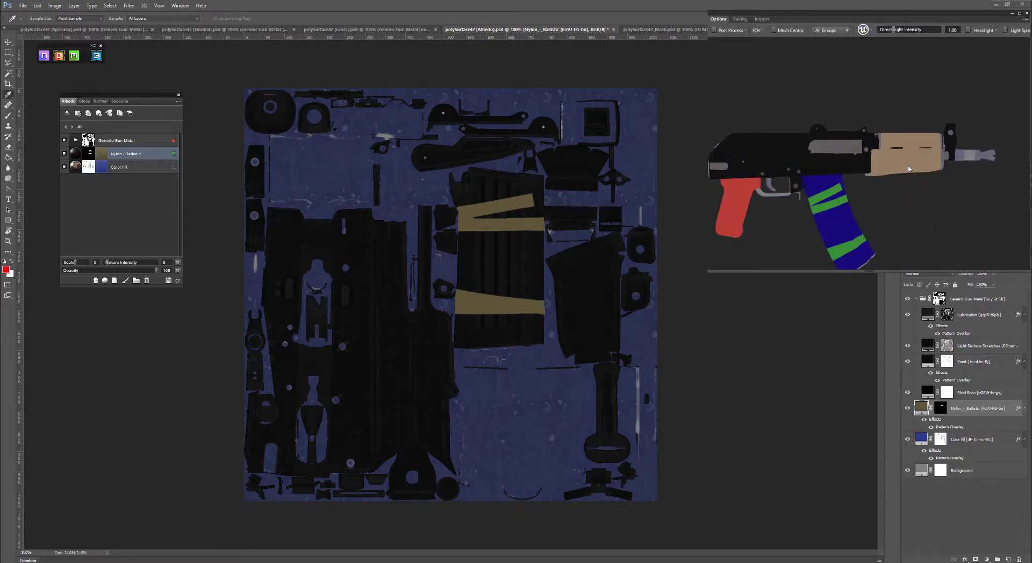
{"action": "key", "text": "m"}
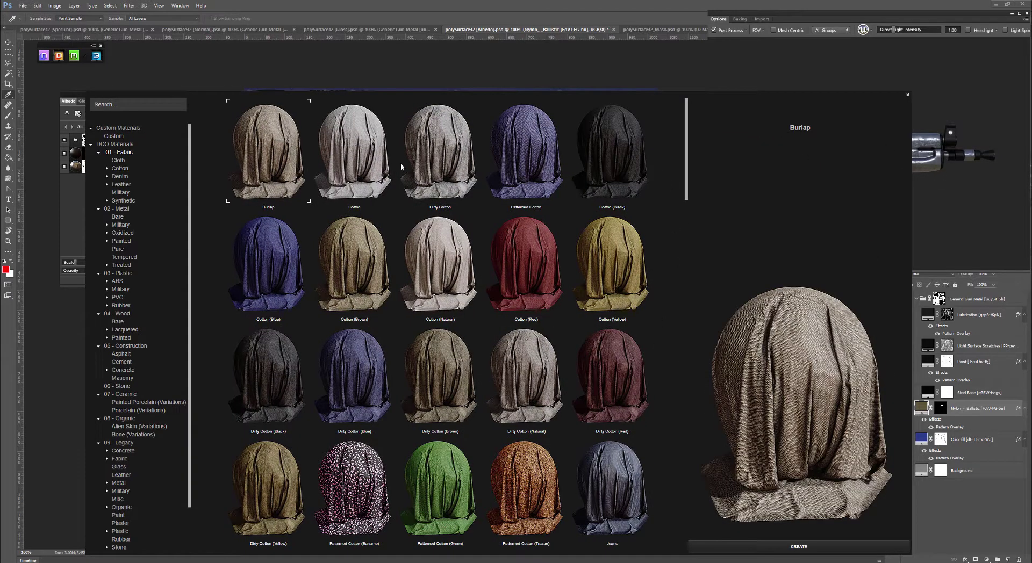
{"action": "left_click", "coordinate": [116, 314]}
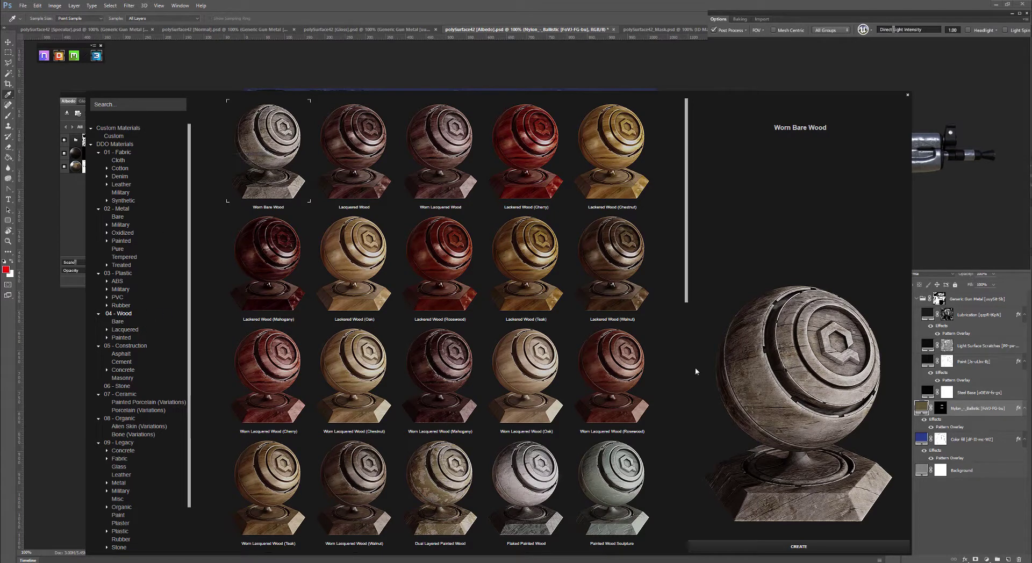
{"action": "left_click", "coordinate": [812, 553]}
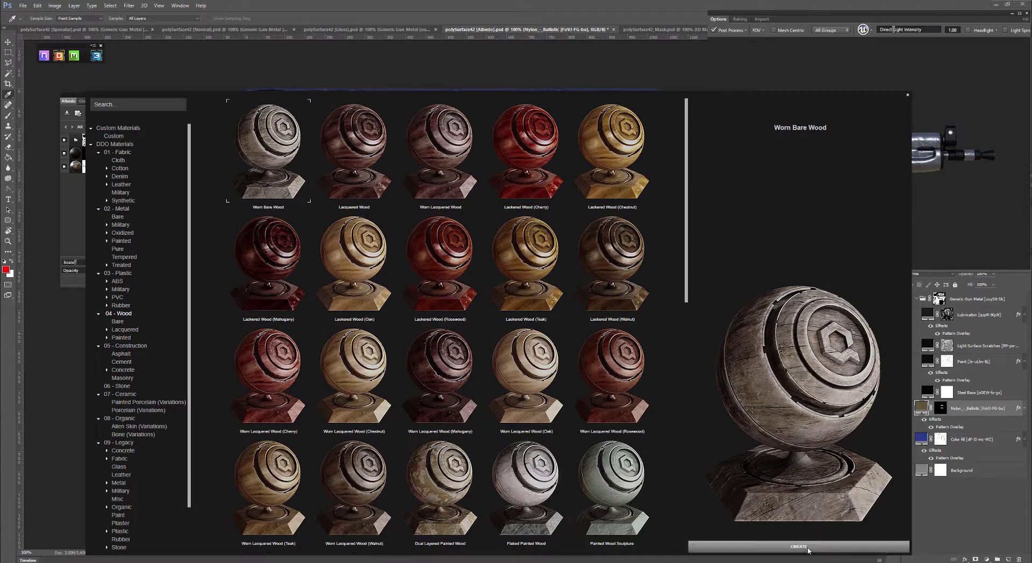
{"action": "left_click", "coordinate": [290, 505]}
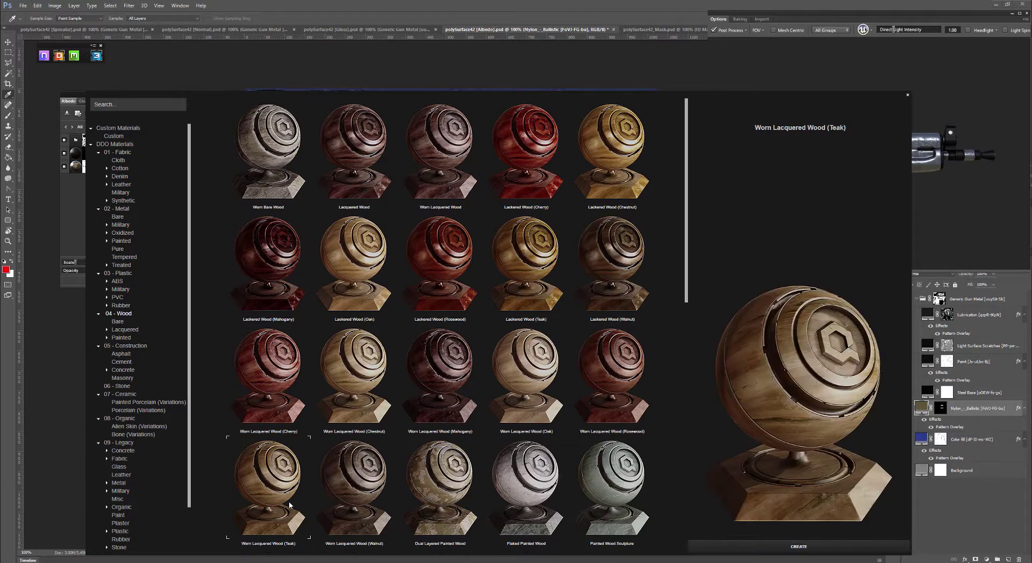
{"action": "left_click", "coordinate": [822, 546]}
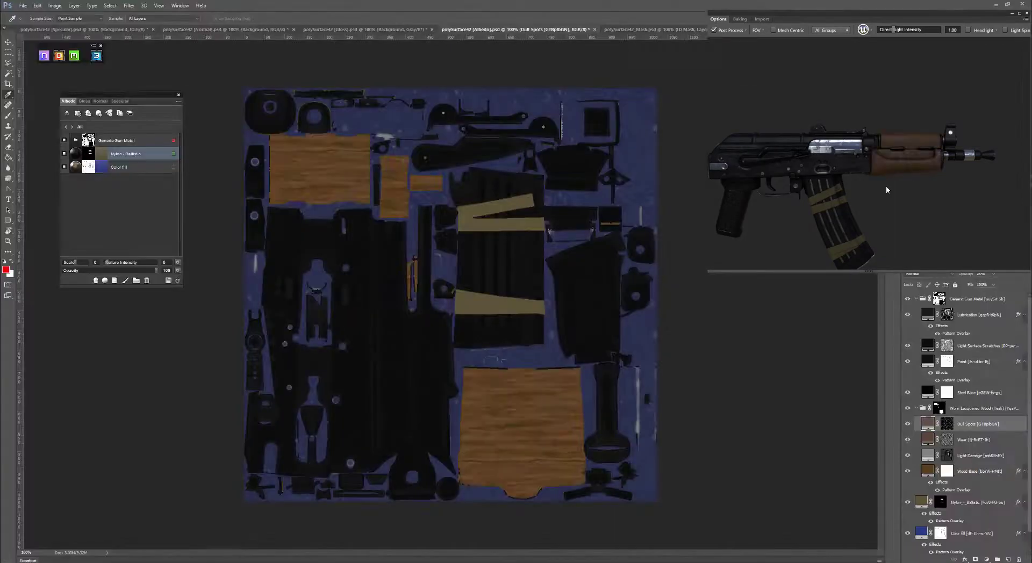
Raise the direct light intensity to about 1.88 and inspect the wood grain on the upper and lower handguards.
{"action": "scroll", "coordinate": [920, 181], "scroll_direction": "up", "scroll_amount": 5}
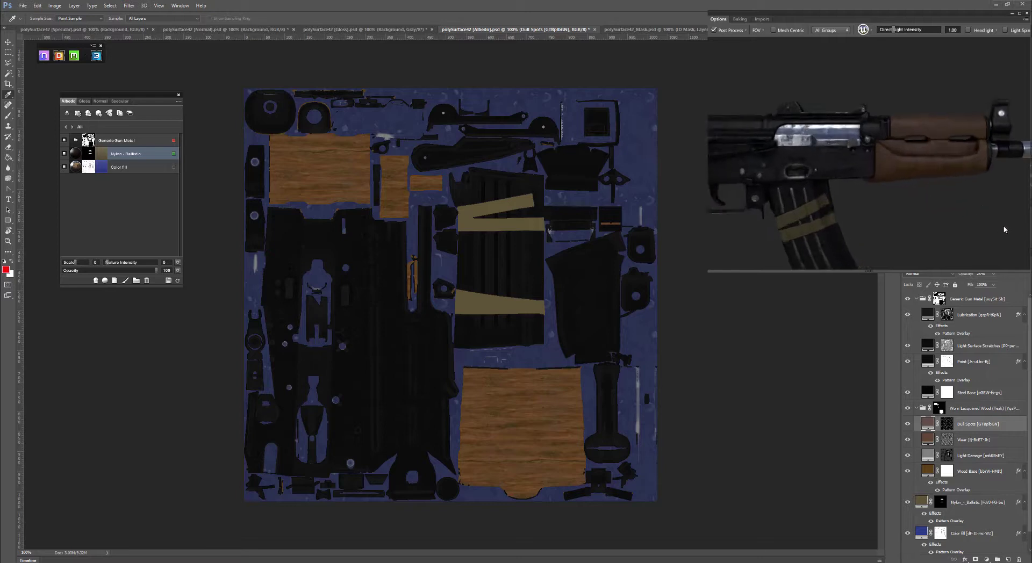
{"action": "scroll", "coordinate": [870, 184], "scroll_direction": "up", "scroll_amount": 5}
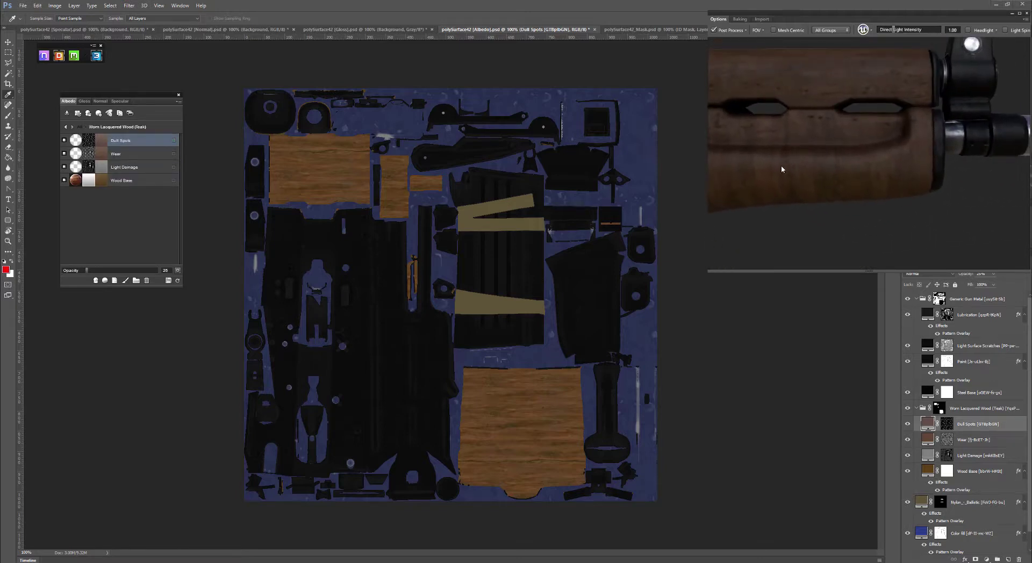
{"action": "left_click_drag", "start_coordinate": [845, 214], "coordinate": [751, 150]}
{"action": "scroll", "coordinate": [822, 170], "scroll_direction": "down", "scroll_amount": 4}
{"action": "left_click_drag", "start_coordinate": [814, 162], "coordinate": [890, 167]}
{"action": "left_click_drag", "start_coordinate": [887, 30], "coordinate": [903, 30]}
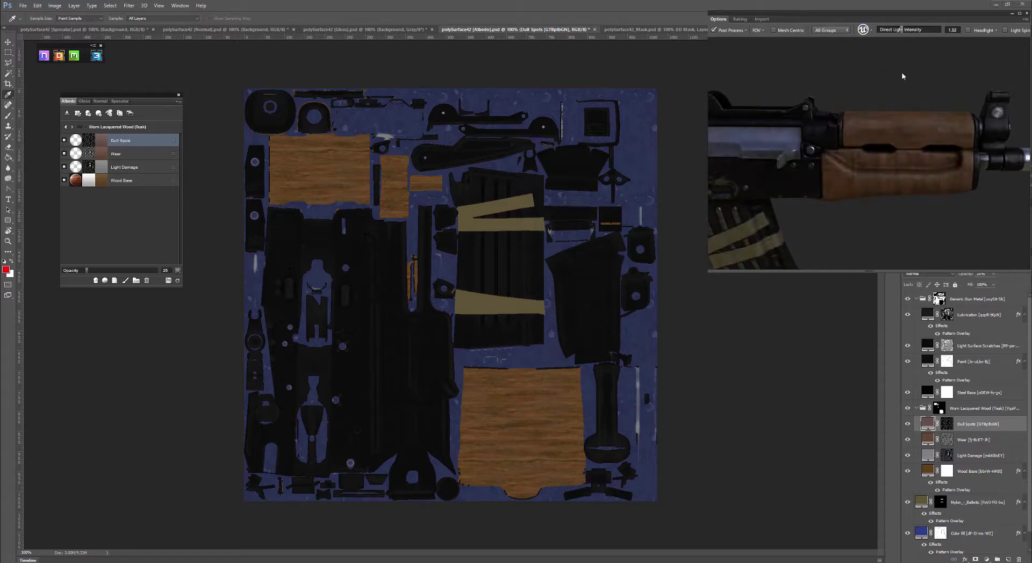
{"action": "left_click_drag", "start_coordinate": [903, 30], "coordinate": [910, 31]}
{"action": "mouse_move", "coordinate": [861, 115]}
{"action": "left_mouse_down"}
{"action": "mouse_move", "coordinate": [828, 113]}
{"action": "mouse_move", "coordinate": [781, 132]}
{"action": "left_mouse_up"}
{"action": "left_click_drag", "start_coordinate": [826, 106], "coordinate": [802, 142]}
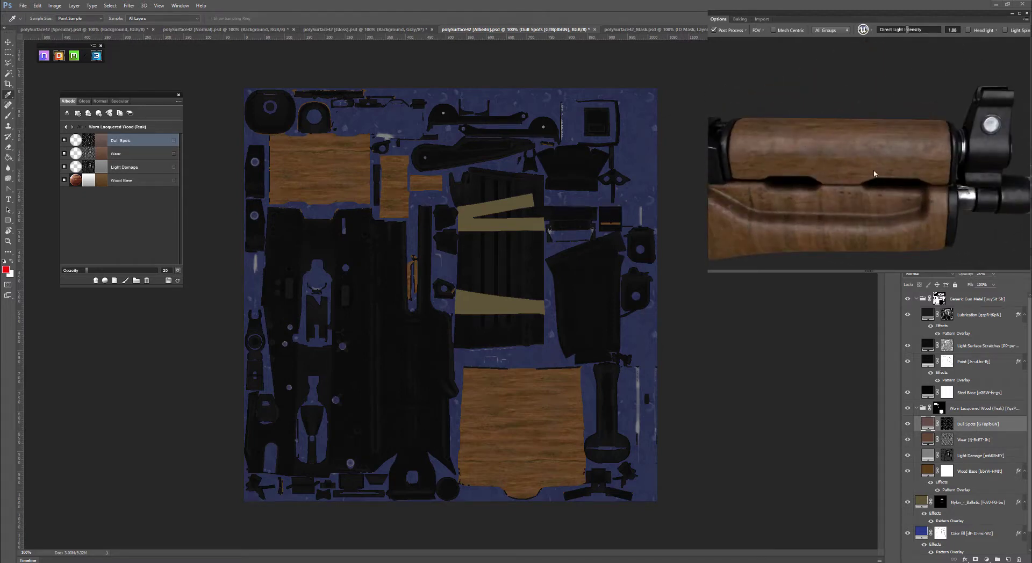
{"action": "left_click_drag", "start_coordinate": [874, 174], "coordinate": [821, 148]}
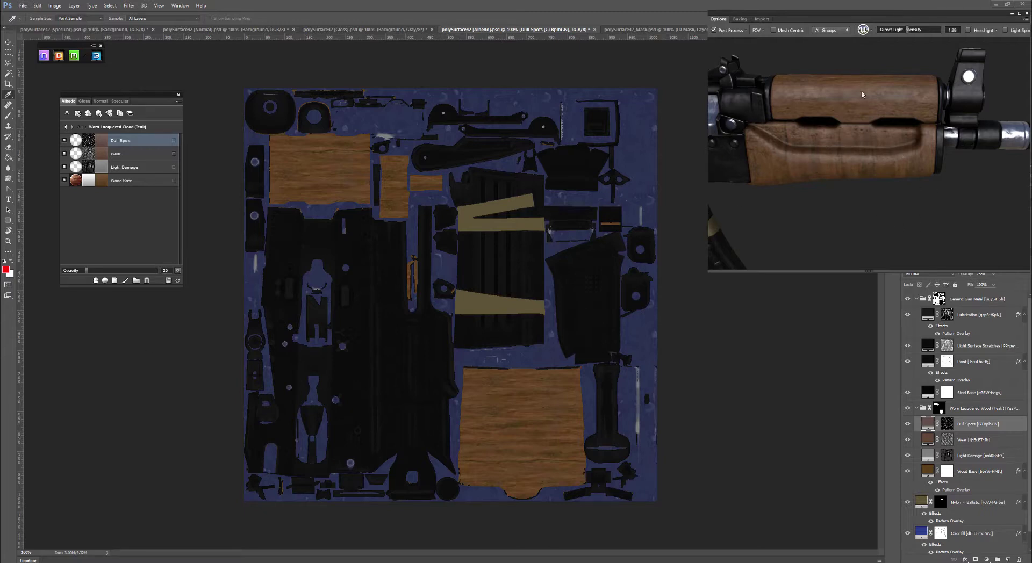
On a new paint layer in the wood group, mark the upper handguard with a green stroke and write BTM in #4D40E1 on the lower one.
{"action": "left_click", "coordinate": [129, 282]}
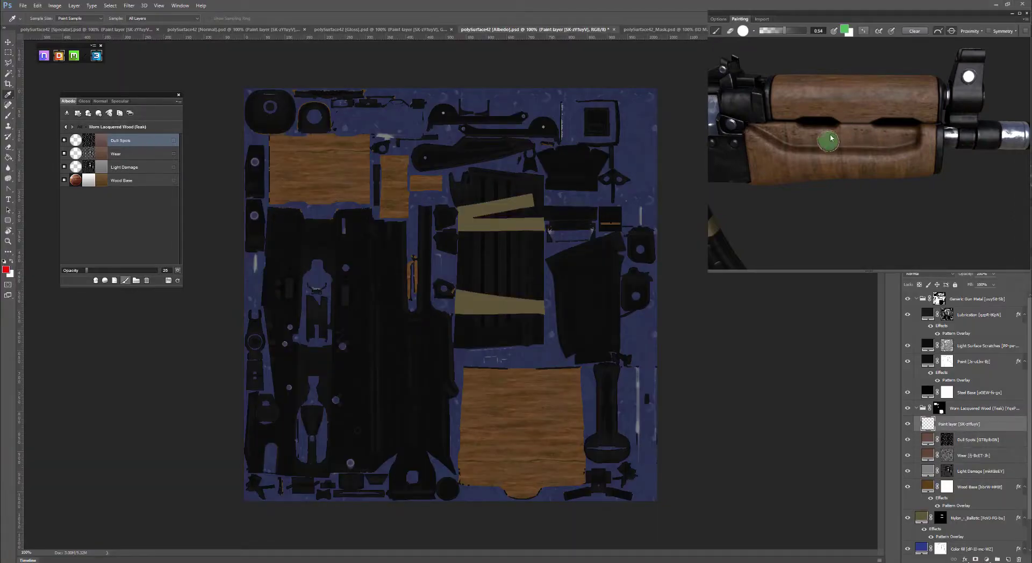
{"action": "mouse_move", "coordinate": [846, 88]}
{"action": "left_mouse_down"}
{"action": "mouse_move", "coordinate": [817, 87]}
{"action": "mouse_move", "coordinate": [849, 88]}
{"action": "left_mouse_up"}
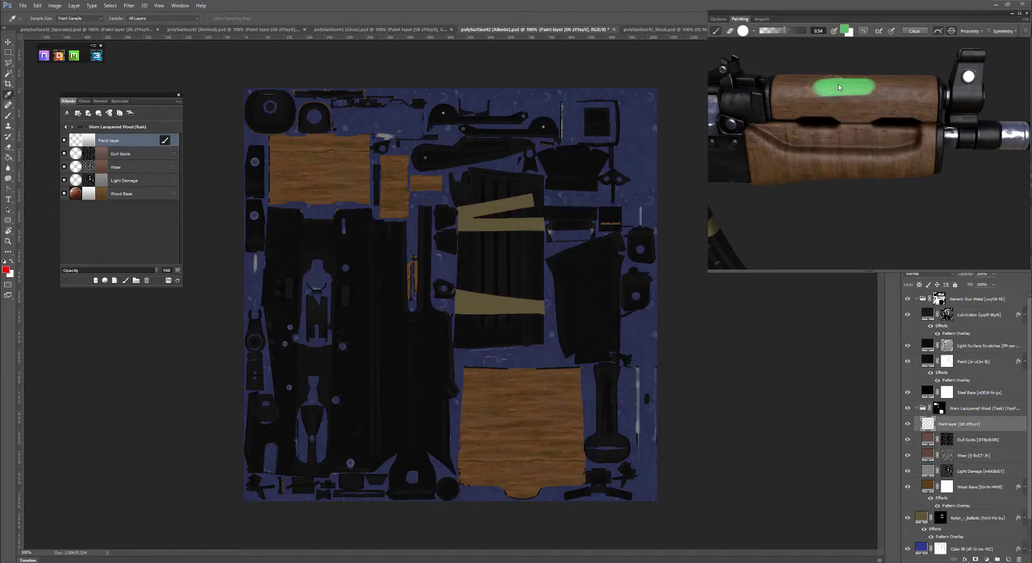
{"action": "left_click", "coordinate": [845, 30]}
{"action": "left_click", "coordinate": [1020, 88]}
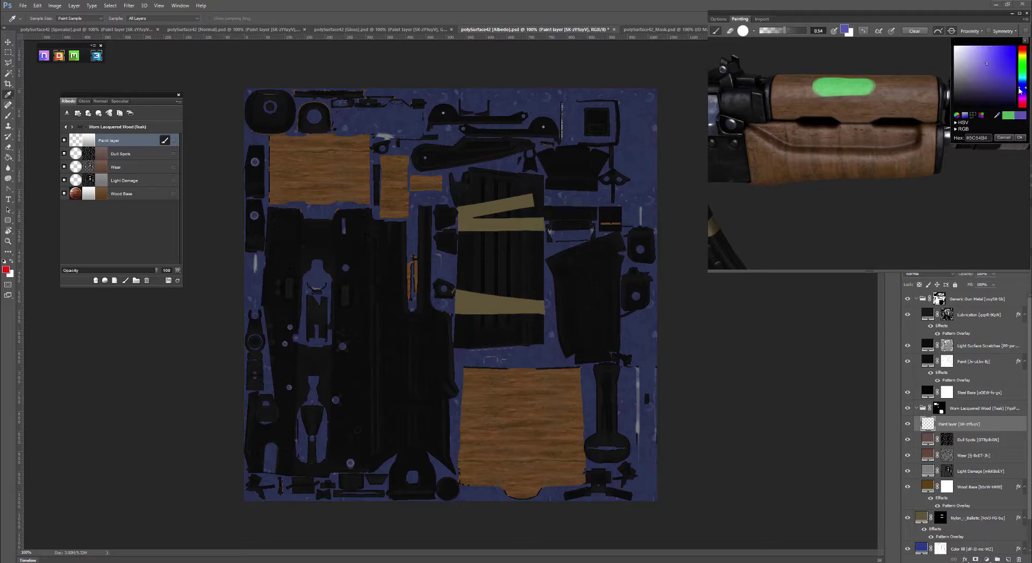
{"action": "left_click", "coordinate": [998, 53]}
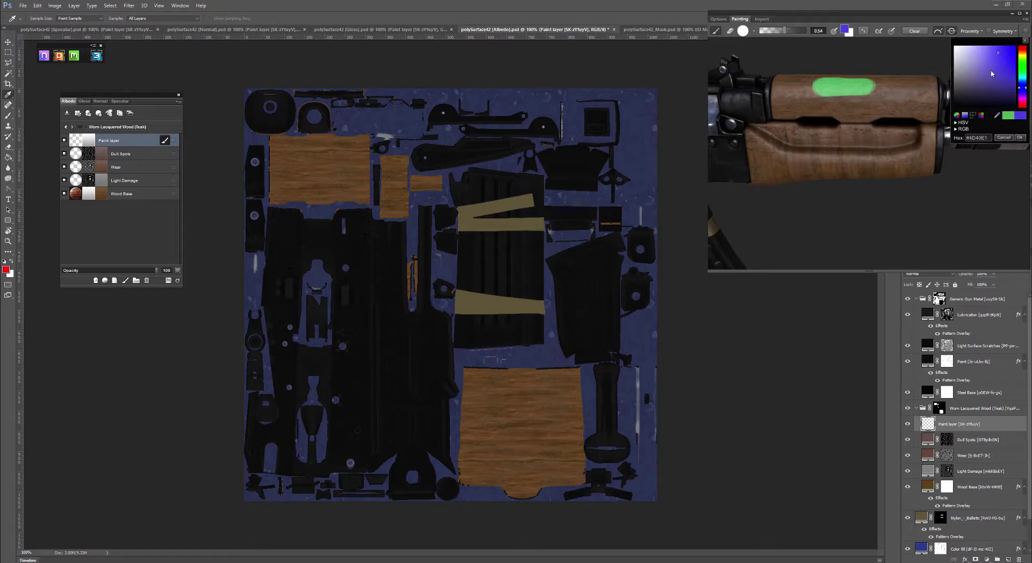
{"action": "left_click", "coordinate": [1020, 137]}
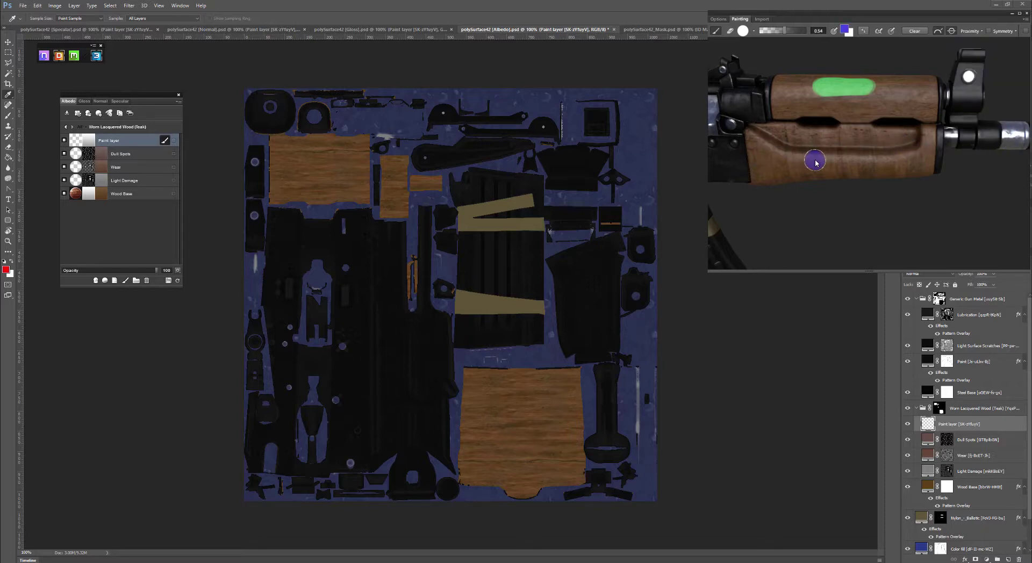
{"action": "mouse_move", "coordinate": [814, 160]}
{"action": "left_mouse_down"}
{"action": "mouse_move", "coordinate": [806, 173]}
{"action": "mouse_move", "coordinate": [809, 150]}
{"action": "mouse_move", "coordinate": [828, 162]}
{"action": "mouse_move", "coordinate": [814, 167]}
{"action": "left_mouse_up"}
{"action": "left_click_drag", "start_coordinate": [842, 144], "coordinate": [862, 141]}
{"action": "mouse_move", "coordinate": [850, 143]}
{"action": "left_mouse_down"}
{"action": "mouse_move", "coordinate": [865, 166]}
{"action": "mouse_move", "coordinate": [913, 167]}
{"action": "left_mouse_up"}
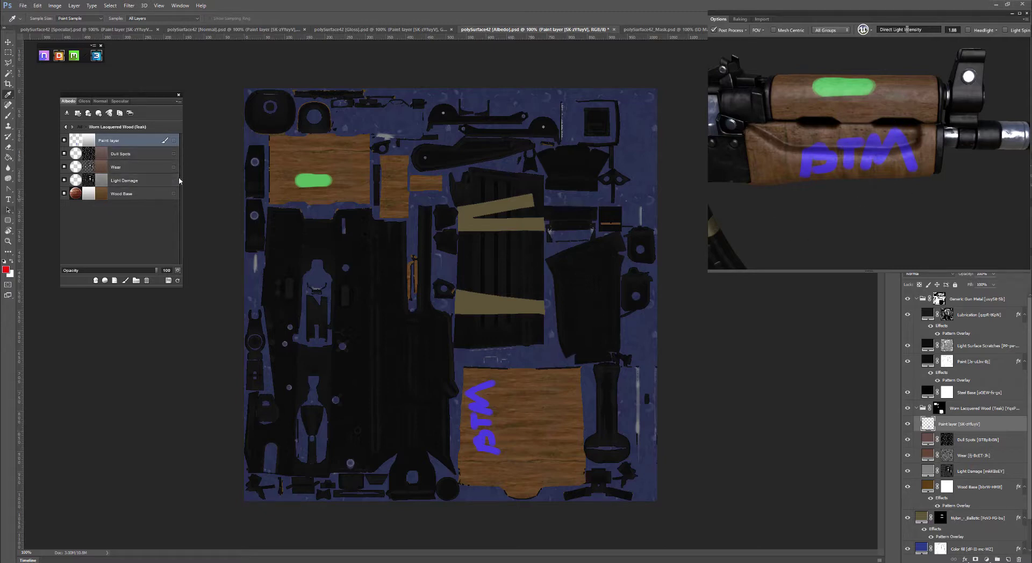
Duplicate the Wood Base layer and rename the upper copy "wood btm".
{"action": "left_click", "coordinate": [162, 194]}
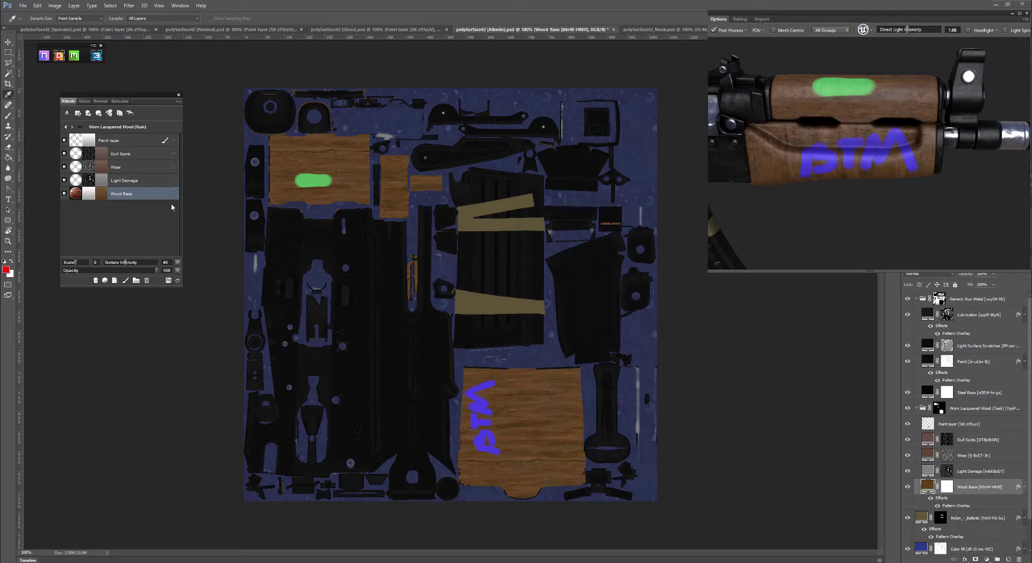
{"action": "right_click", "coordinate": [140, 194]}
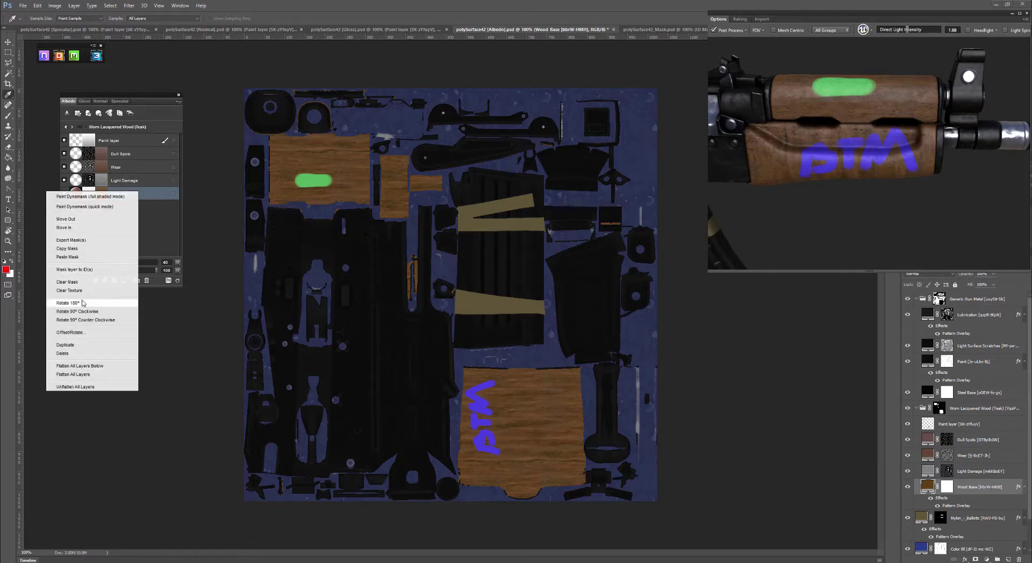
{"action": "left_click", "coordinate": [65, 344]}
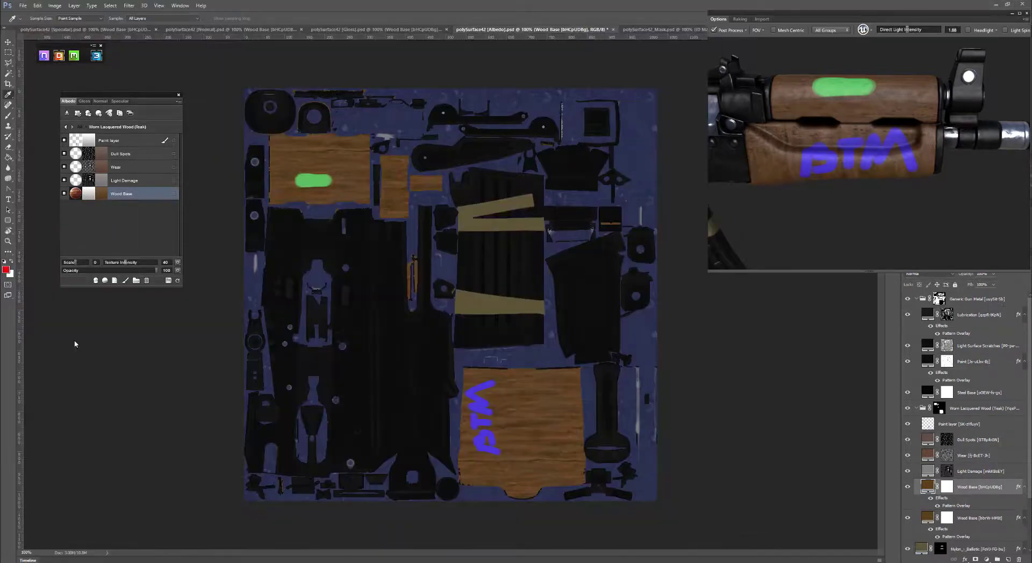
{"action": "double_click", "coordinate": [122, 193]}
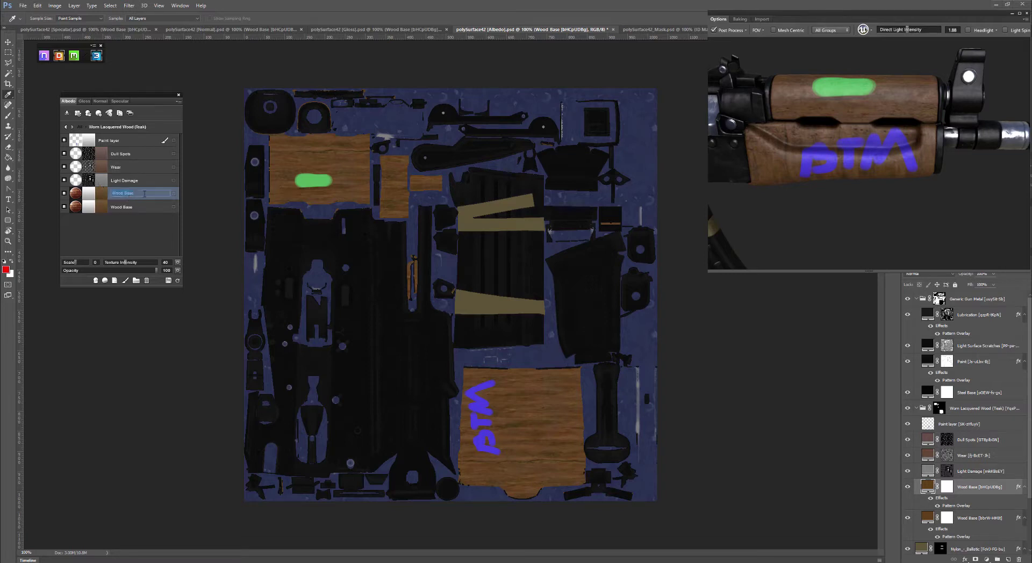
{"action": "type", "text": "wood btm"}
{"action": "key", "text": "Return"}
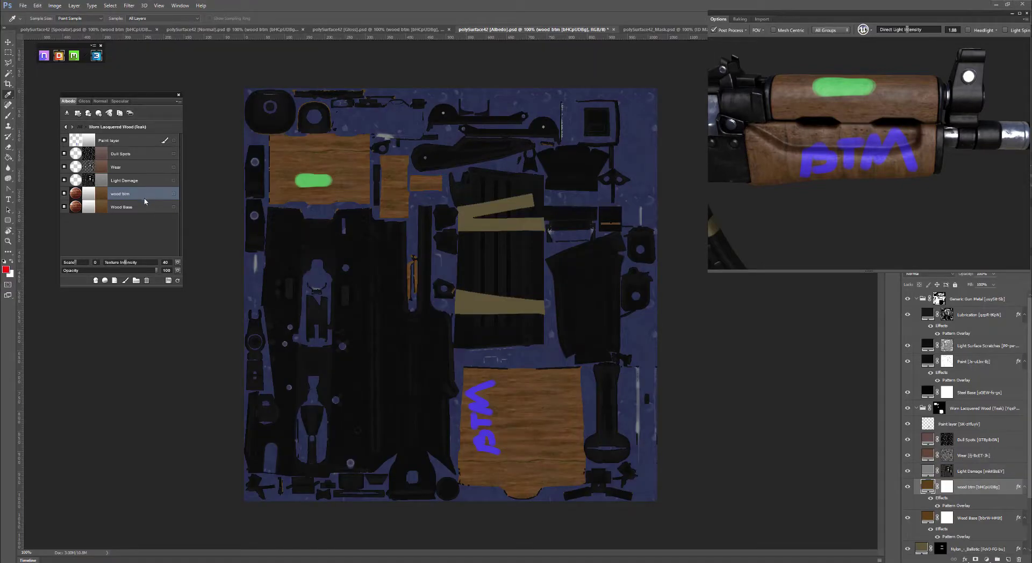
Rotate the wood btm layer's texture 90° clockwise and select the Wood Base layer.
{"action": "right_click", "coordinate": [129, 194]}
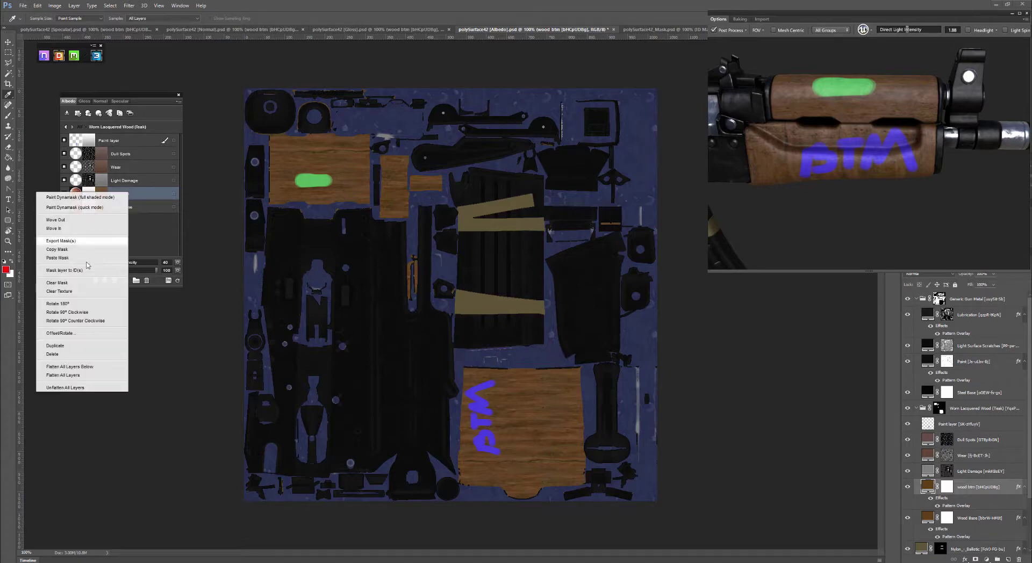
{"action": "left_click", "coordinate": [72, 313]}
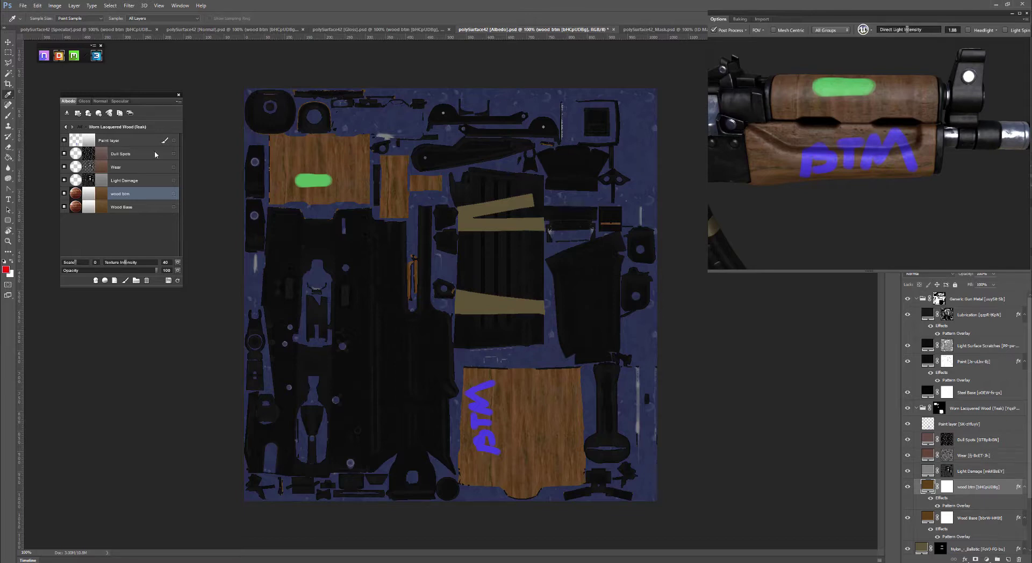
{"action": "left_click", "coordinate": [127, 209]}
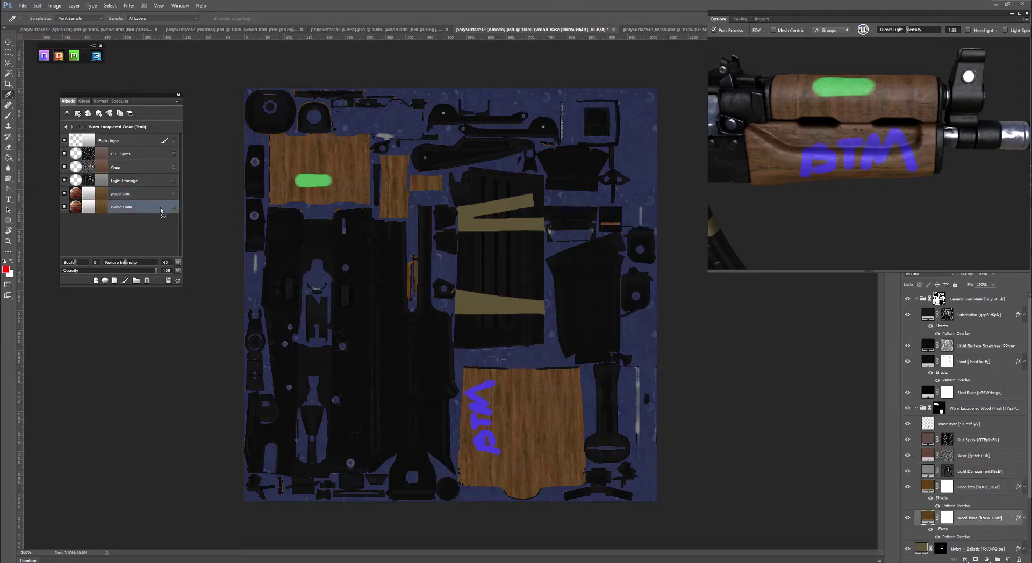
Rename the Wood Base layer as "wood top".
{"action": "double_click", "coordinate": [122, 209]}
{"action": "type", "text": "wood top"}
{"action": "key", "text": "Return"}
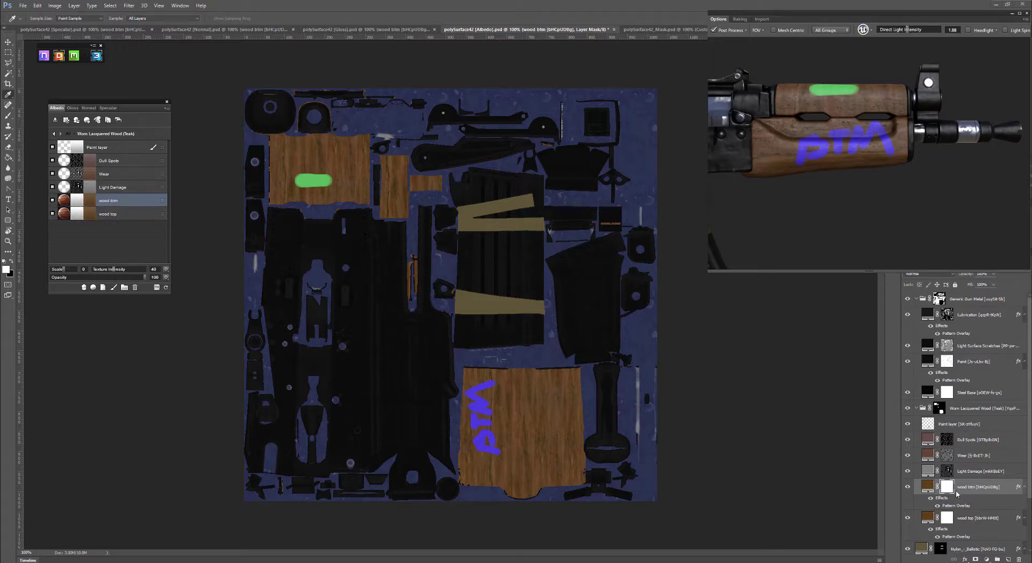
Try masking the wood btm layer to the lower handguard's UV area with a black-filled rectangle and an inversion, and restore its white mask.
{"action": "key", "text": "m"}
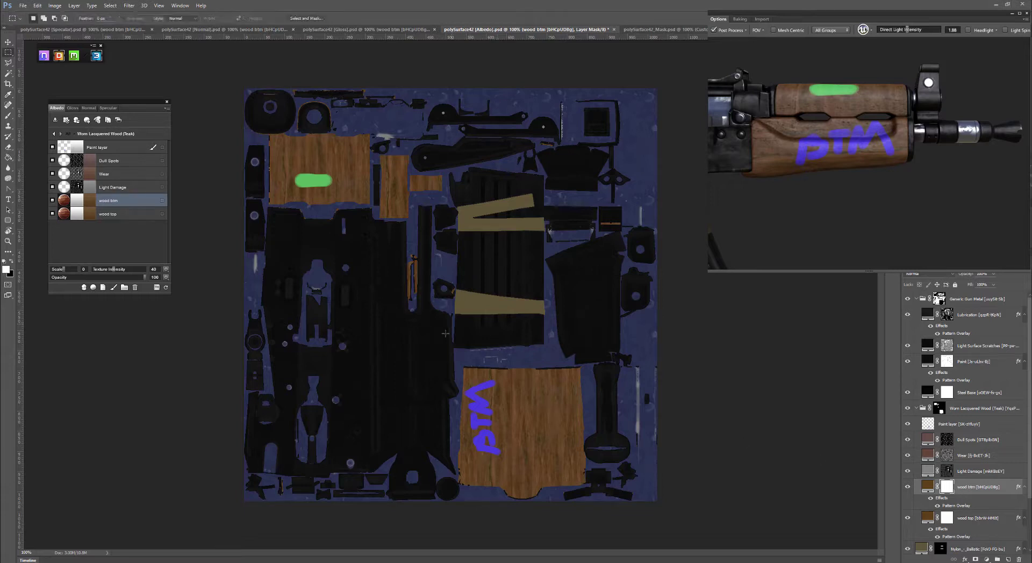
{"action": "left_click_drag", "start_coordinate": [440, 348], "coordinate": [627, 501]}
{"action": "key", "text": "x"}
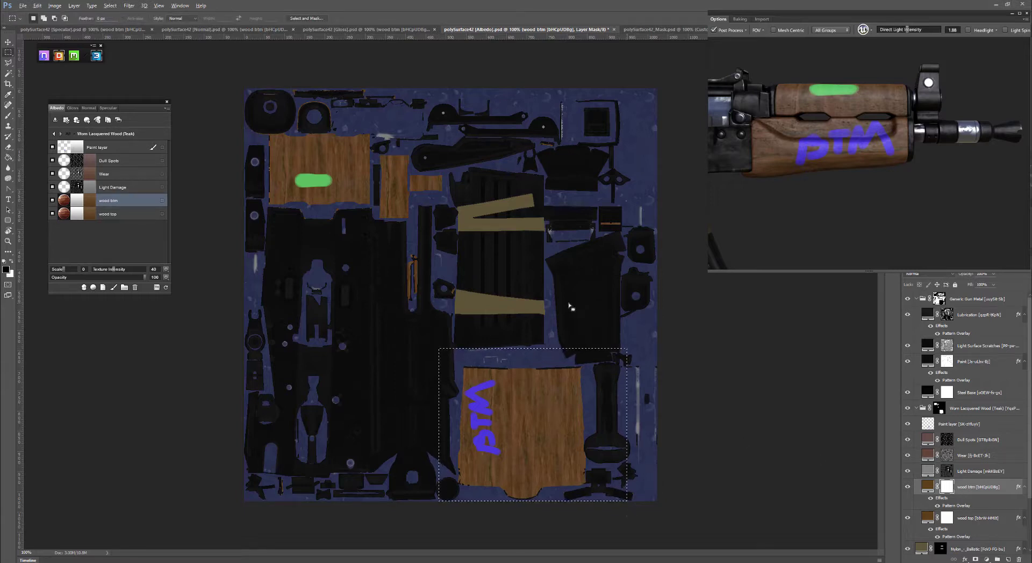
{"action": "key", "text": "alt+BackSpace"}
{"action": "key", "text": "ctrl+d"}
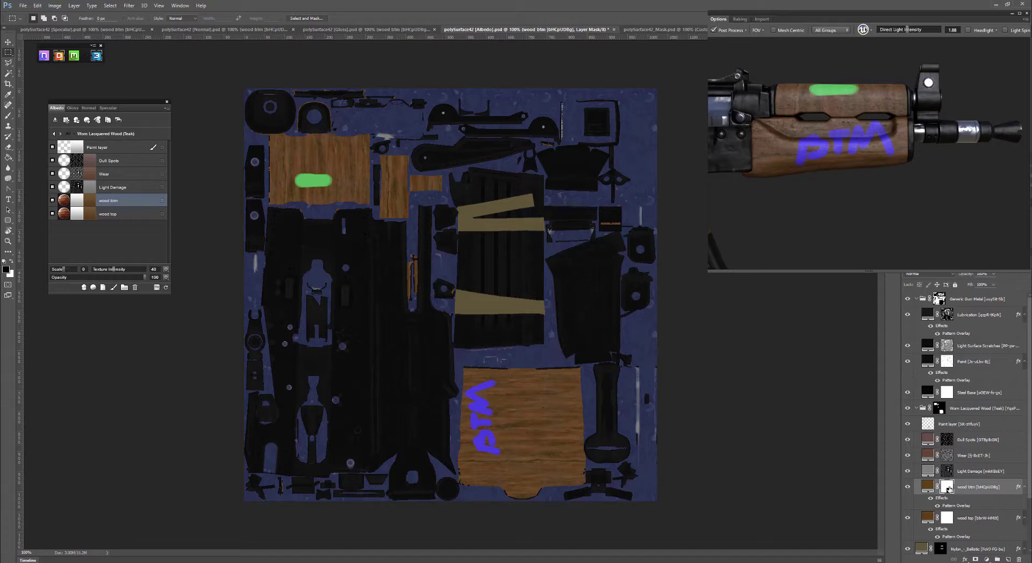
{"action": "key", "text": "ctrl+i"}
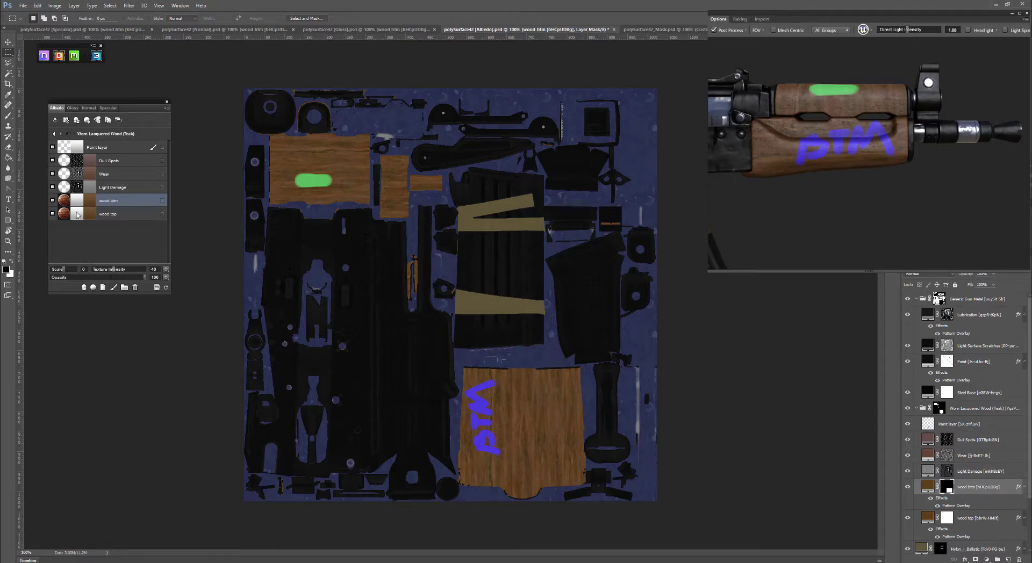
{"action": "left_click", "coordinate": [167, 276]}
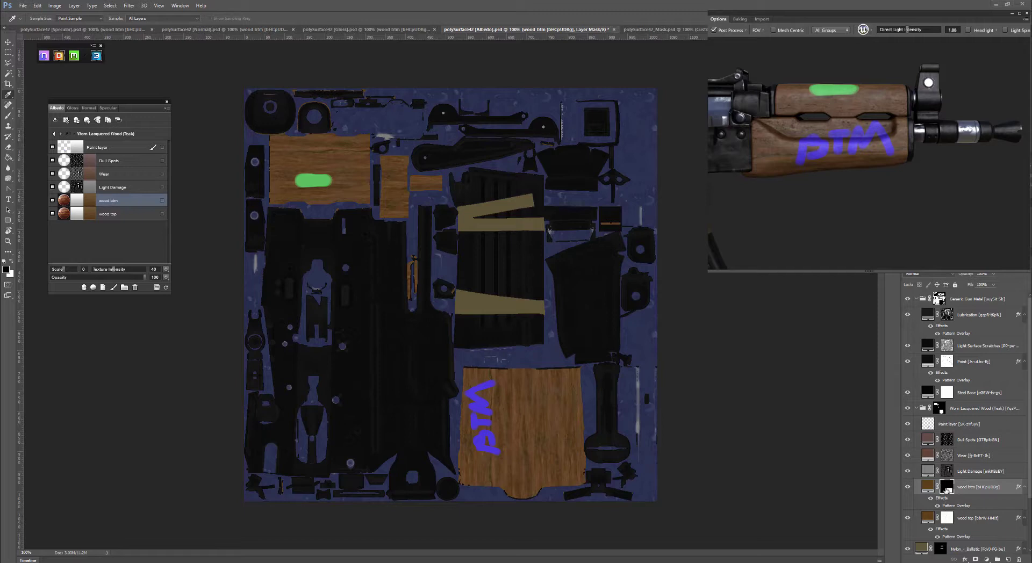
{"action": "left_click_drag", "start_coordinate": [946, 523], "coordinate": [950, 492]}
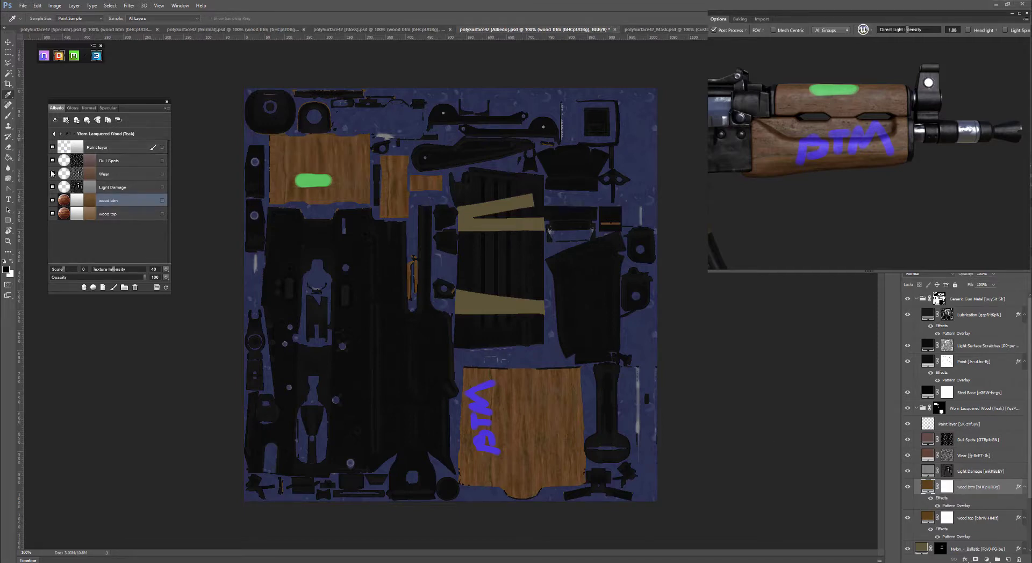
Open the wood btm layer's mask for quick editing and custom-paint a black rectangle over the lower handguard's UV area.
{"action": "left_click", "coordinate": [76, 201]}
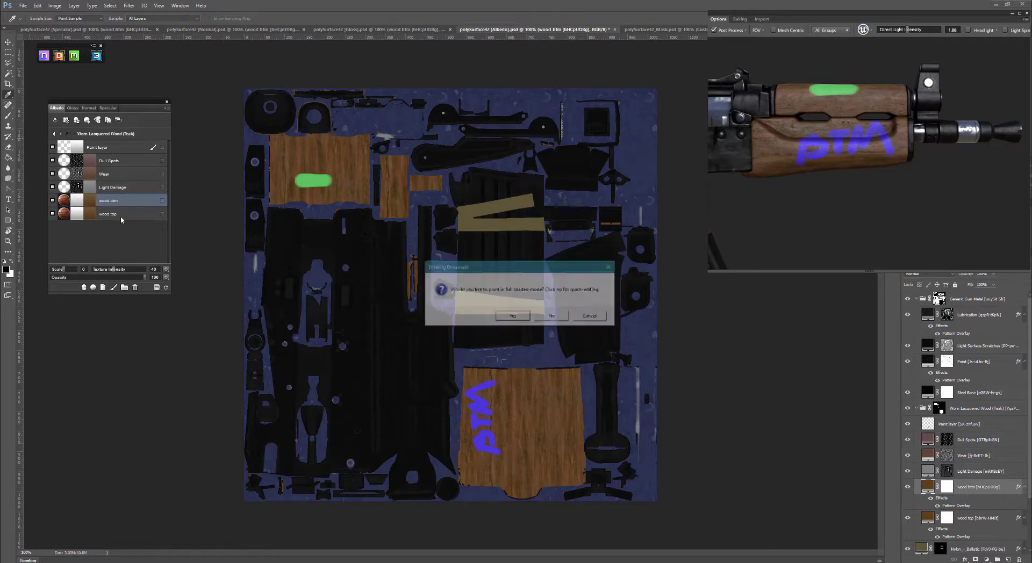
{"action": "left_click", "coordinate": [552, 317]}
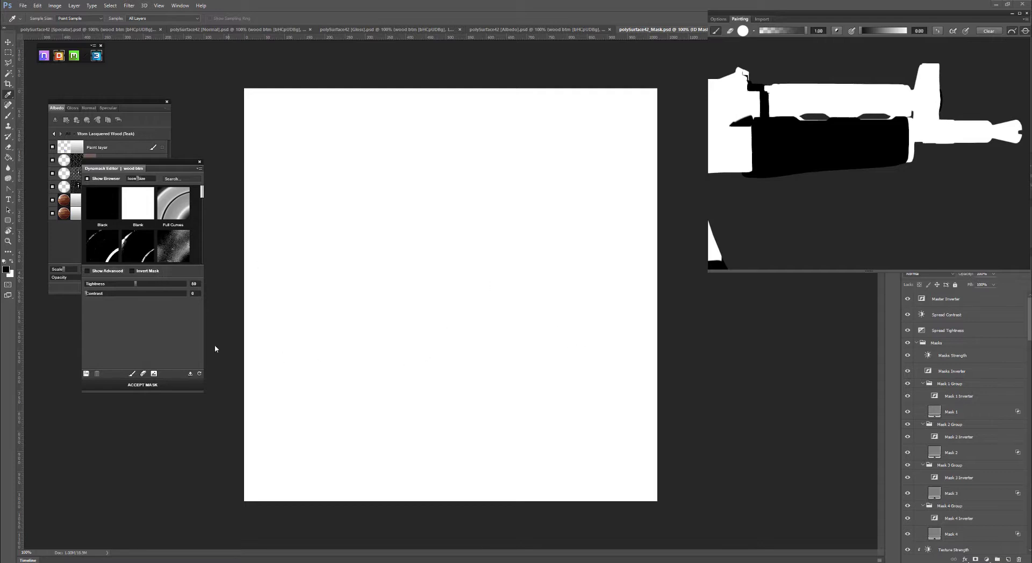
{"action": "left_click", "coordinate": [132, 374]}
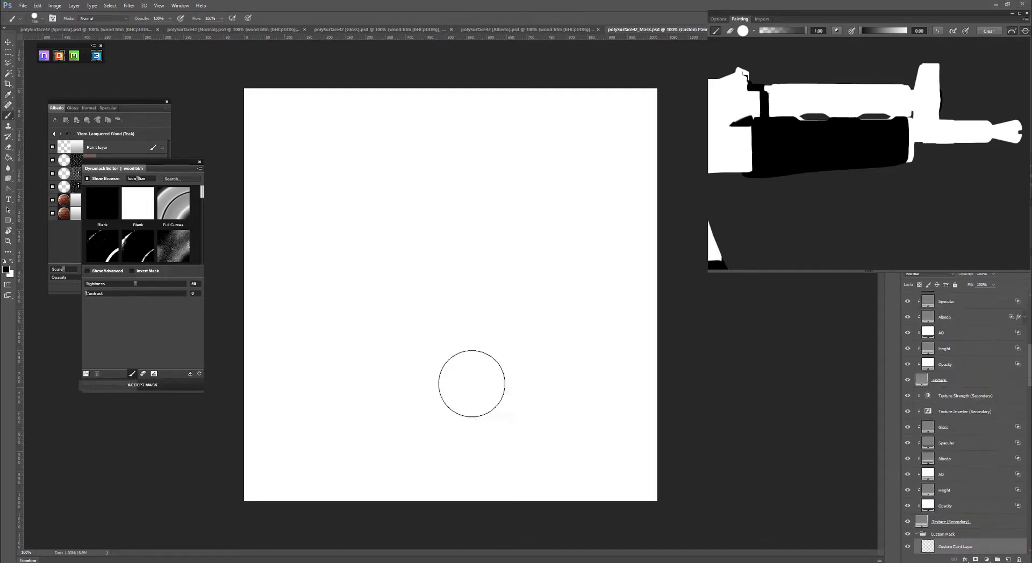
{"action": "key", "text": "m"}
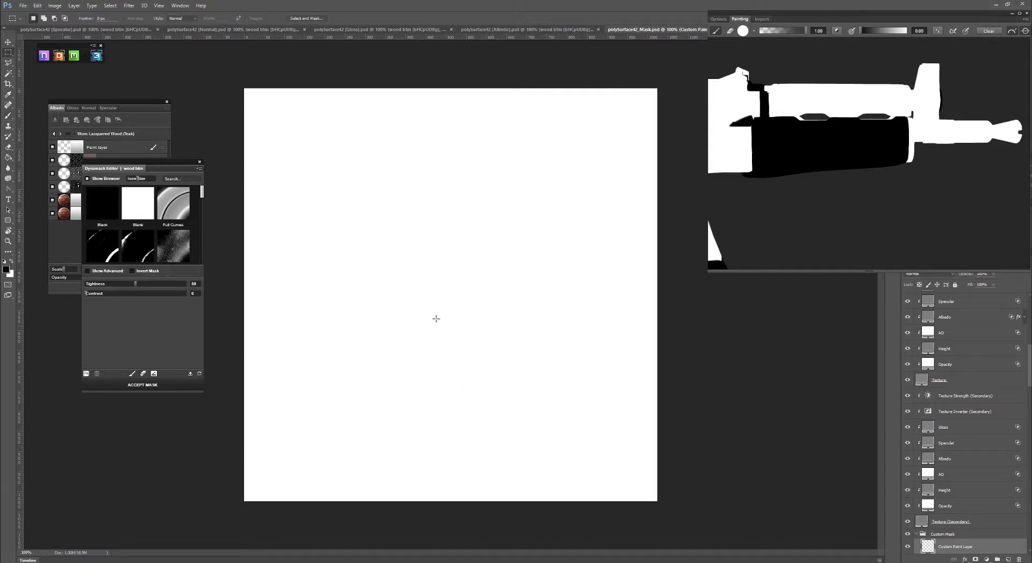
{"action": "mouse_move", "coordinate": [423, 329]}
{"action": "left_mouse_down"}
{"action": "mouse_move", "coordinate": [562, 524]}
{"action": "mouse_move", "coordinate": [625, 524]}
{"action": "left_mouse_up"}
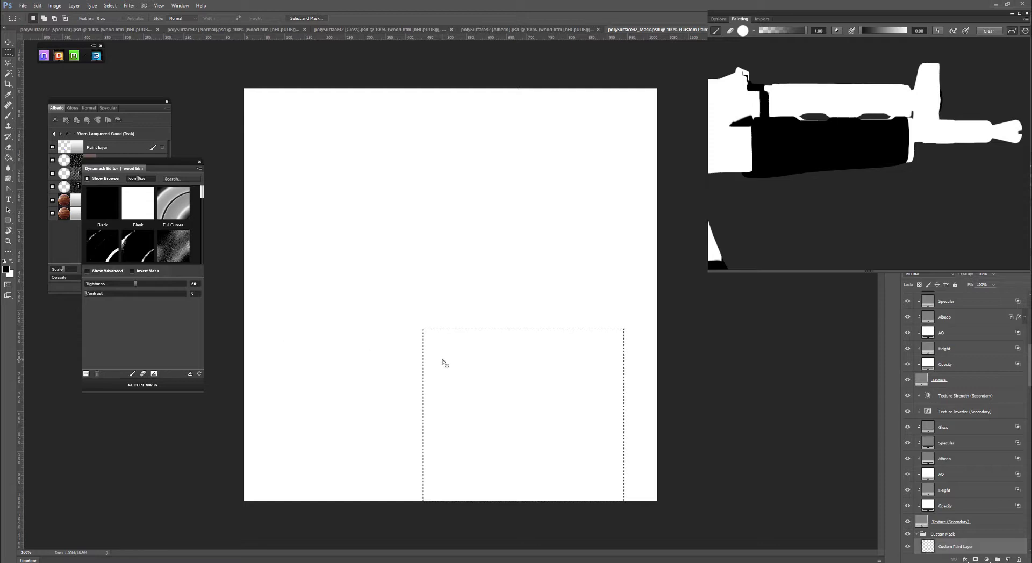
{"action": "key", "text": "alt+BackSpace"}
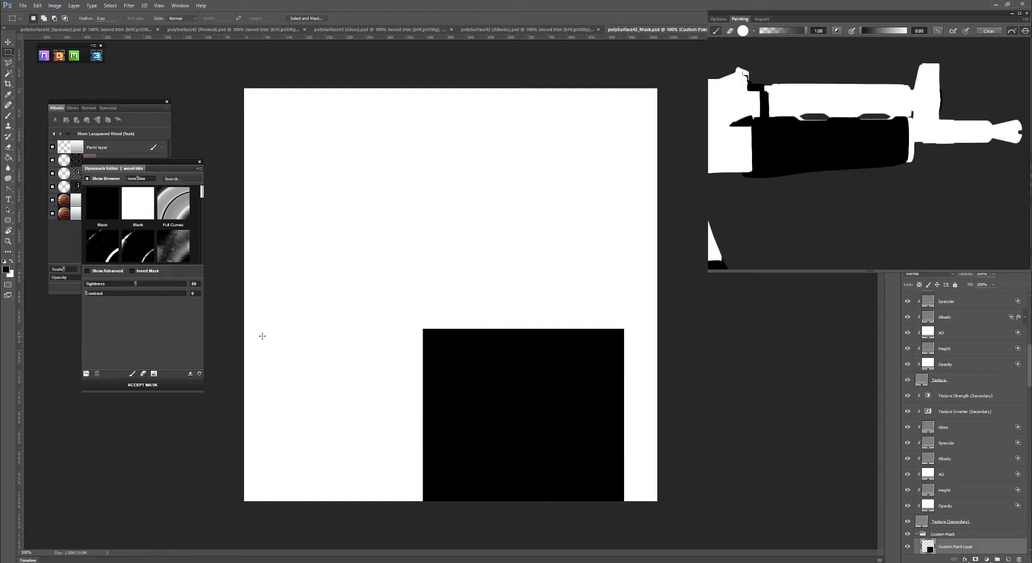
Invert and accept the wood btm mask, and check the wood grain direction on the lower handguard up close.
{"action": "key", "text": "ctrl+z"}
{"action": "key", "text": "ctrl+z"}
{"action": "left_click", "coordinate": [132, 271]}
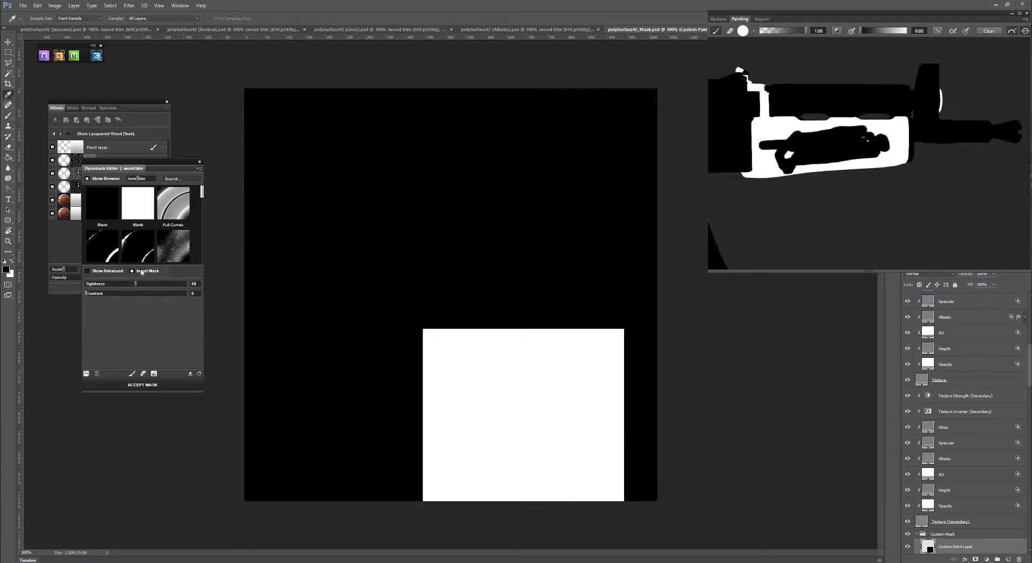
{"action": "left_click", "coordinate": [173, 386]}
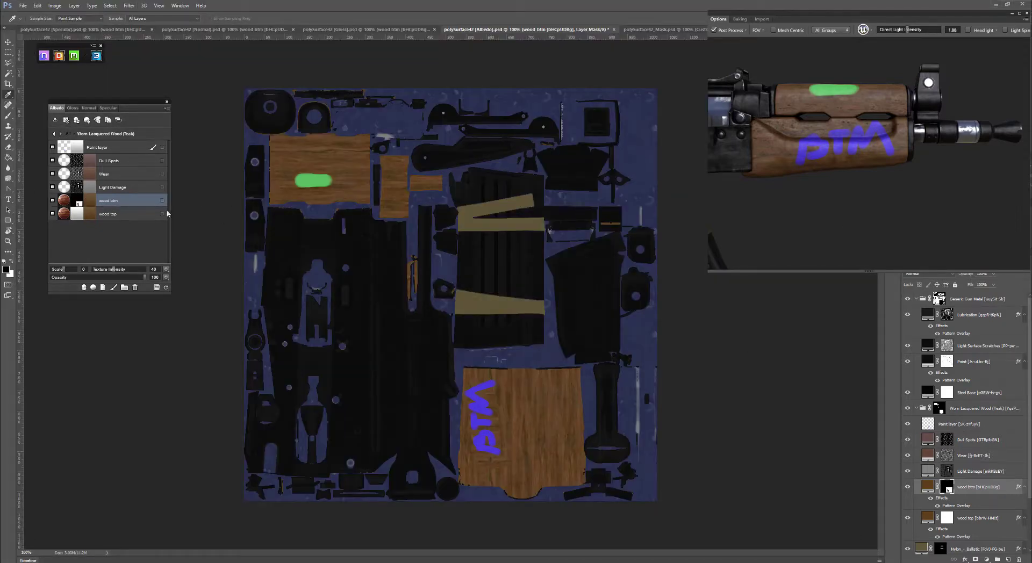
{"action": "left_click", "coordinate": [166, 288]}
{"action": "left_click_drag", "start_coordinate": [839, 182], "coordinate": [738, 157]}
{"action": "scroll", "coordinate": [902, 197], "scroll_direction": "up", "scroll_amount": 2}
{"action": "scroll", "coordinate": [827, 208], "scroll_direction": "up", "scroll_amount": 3}
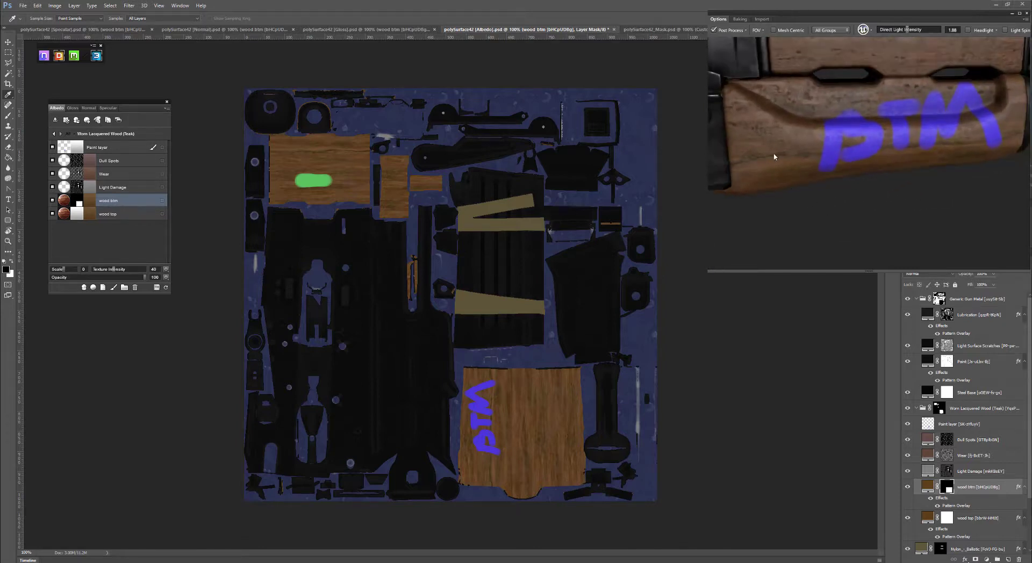
{"action": "left_click_drag", "start_coordinate": [810, 172], "coordinate": [888, 123]}
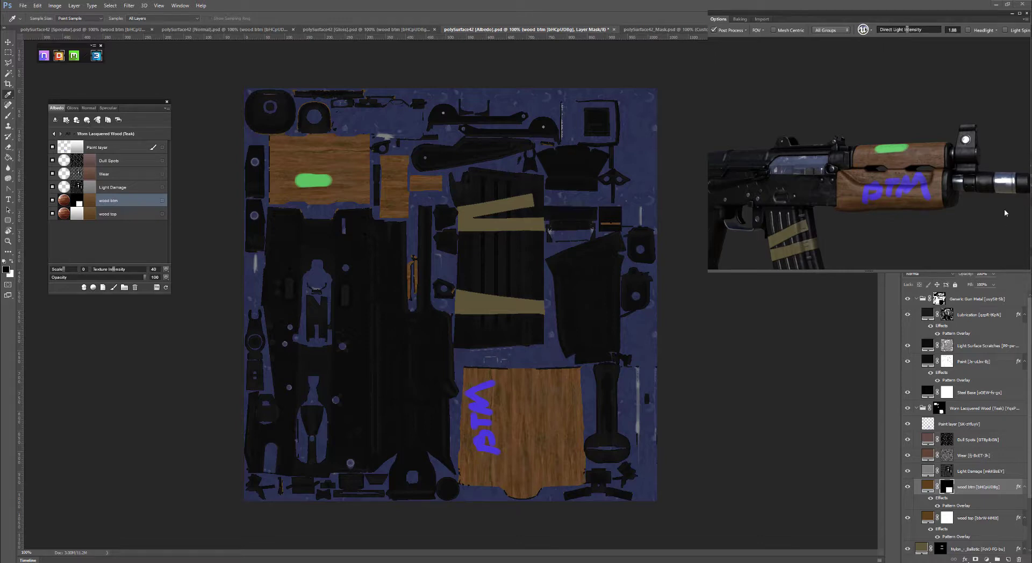
Delete the paint layer holding the green stroke and the BTM lettering from the wood group.
{"action": "left_click", "coordinate": [98, 149]}
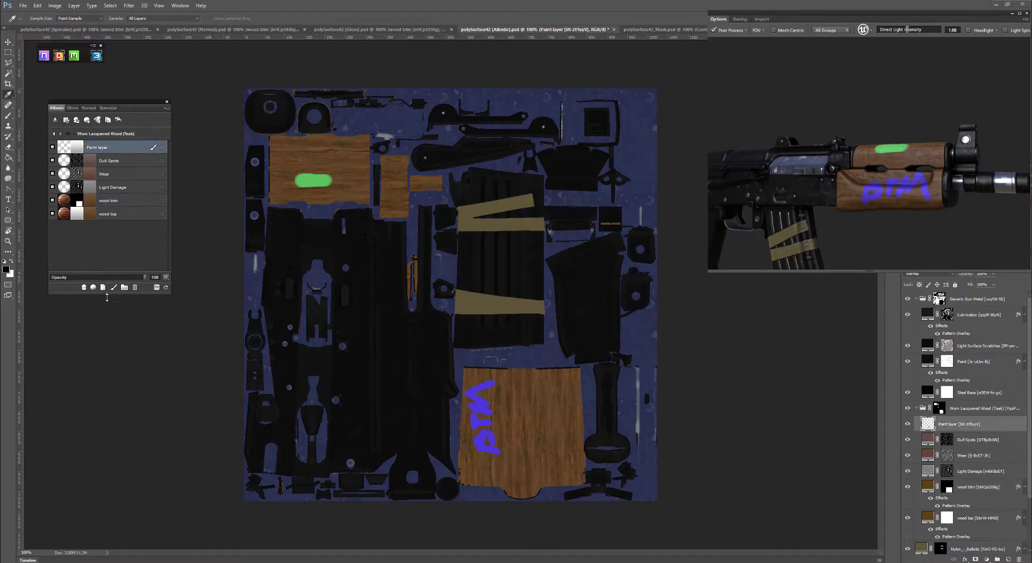
{"action": "left_click", "coordinate": [136, 288]}
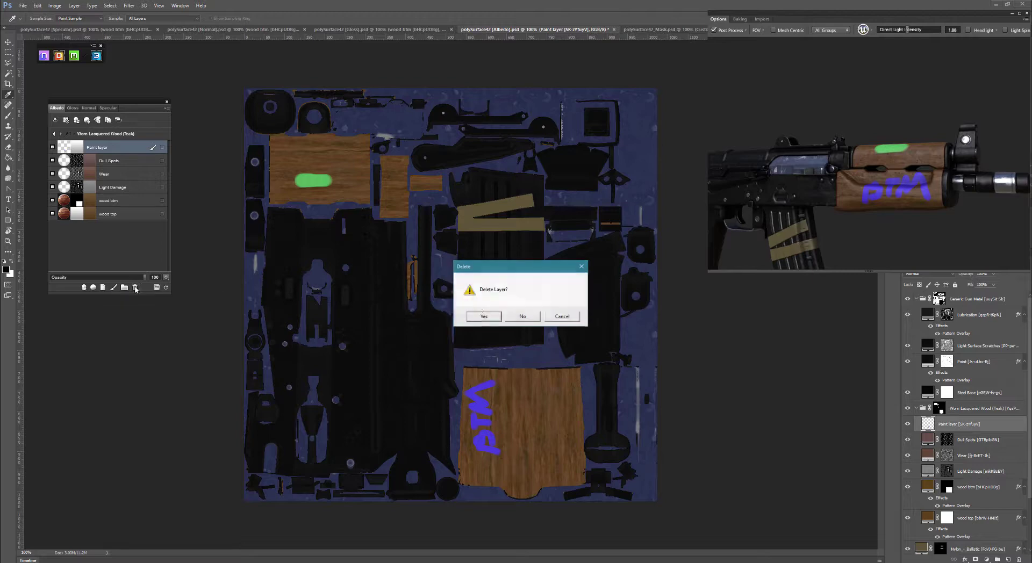
{"action": "left_click", "coordinate": [484, 316]}
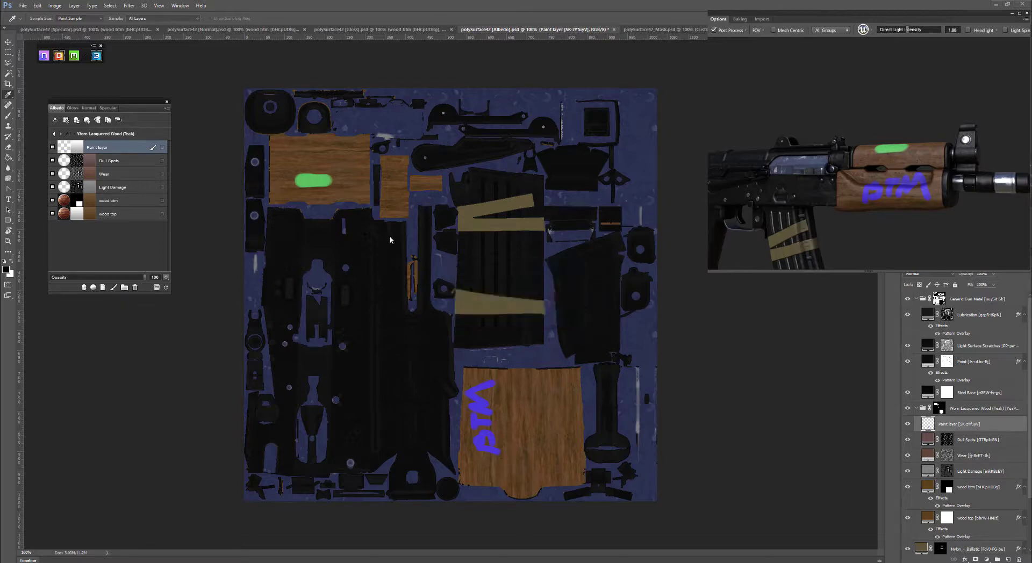
{"action": "left_click", "coordinate": [481, 313]}
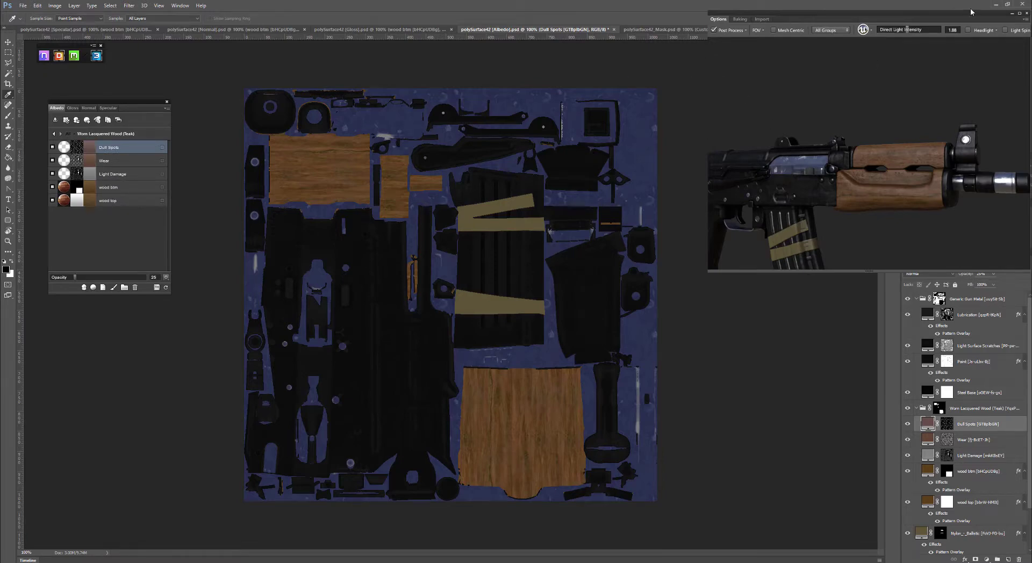
Maximize the 3D preview and examine the whole gun with its wooden handguards from the side.
{"action": "left_click_drag", "start_coordinate": [975, 19], "coordinate": [944, 29]}
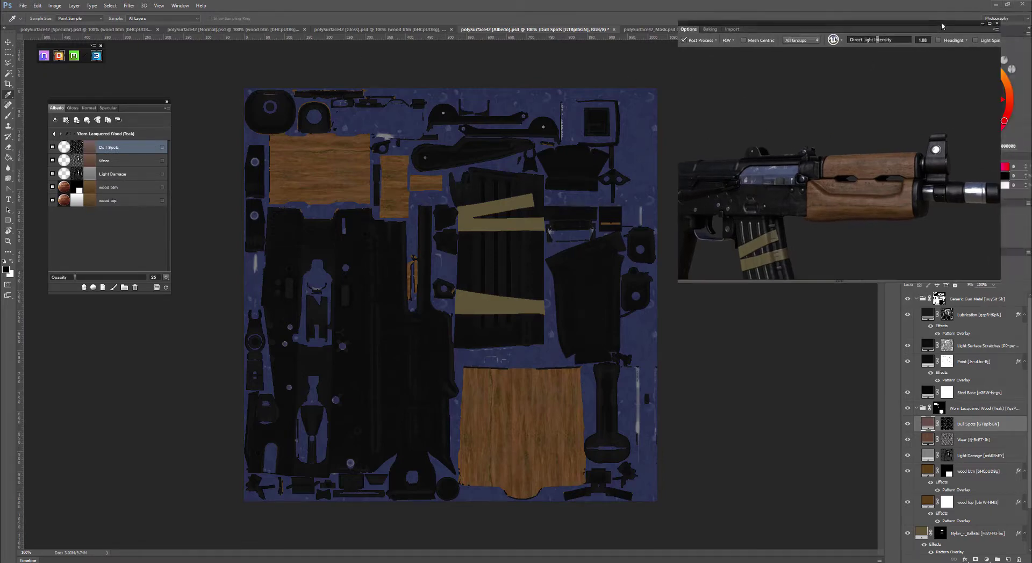
{"action": "left_click", "coordinate": [990, 24]}
{"action": "scroll", "coordinate": [598, 240], "scroll_direction": "down", "scroll_amount": 3}
{"action": "left_click_drag", "start_coordinate": [598, 239], "coordinate": [568, 194]}
{"action": "left_click_drag", "start_coordinate": [412, 423], "coordinate": [466, 410]}
{"action": "scroll", "coordinate": [437, 410], "scroll_direction": "down", "scroll_amount": 3}
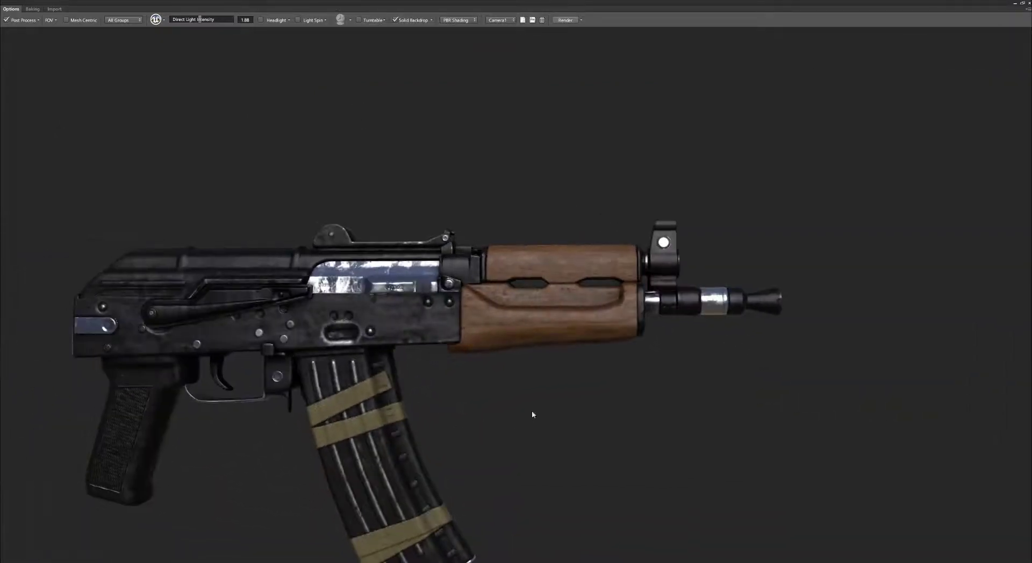
{"action": "scroll", "coordinate": [532, 417], "scroll_direction": "down", "scroll_amount": 2}
{"action": "mouse_move", "coordinate": [528, 403]}
{"action": "left_mouse_down"}
{"action": "mouse_move", "coordinate": [481, 406]}
{"action": "mouse_move", "coordinate": [514, 407]}
{"action": "left_mouse_up"}
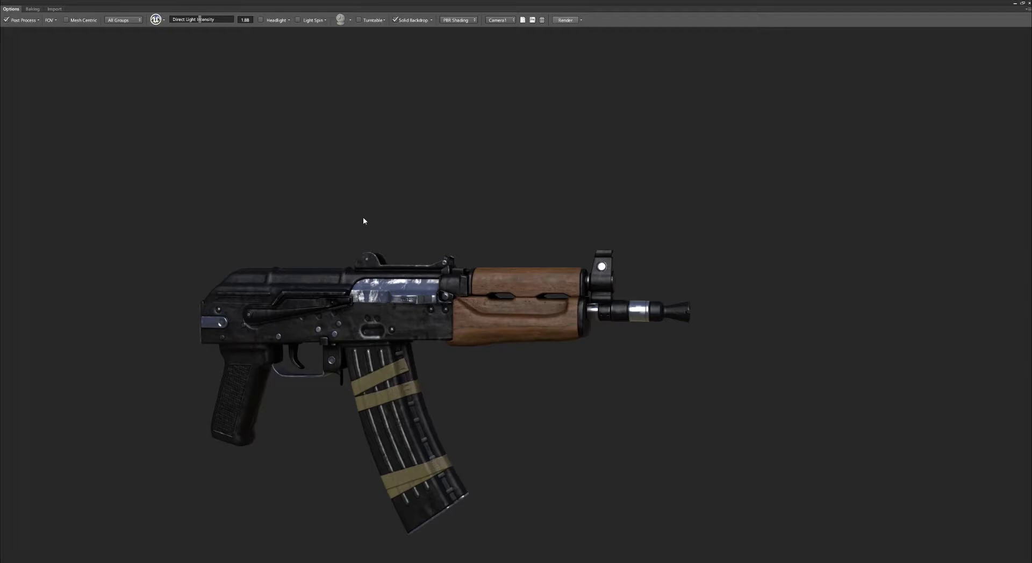